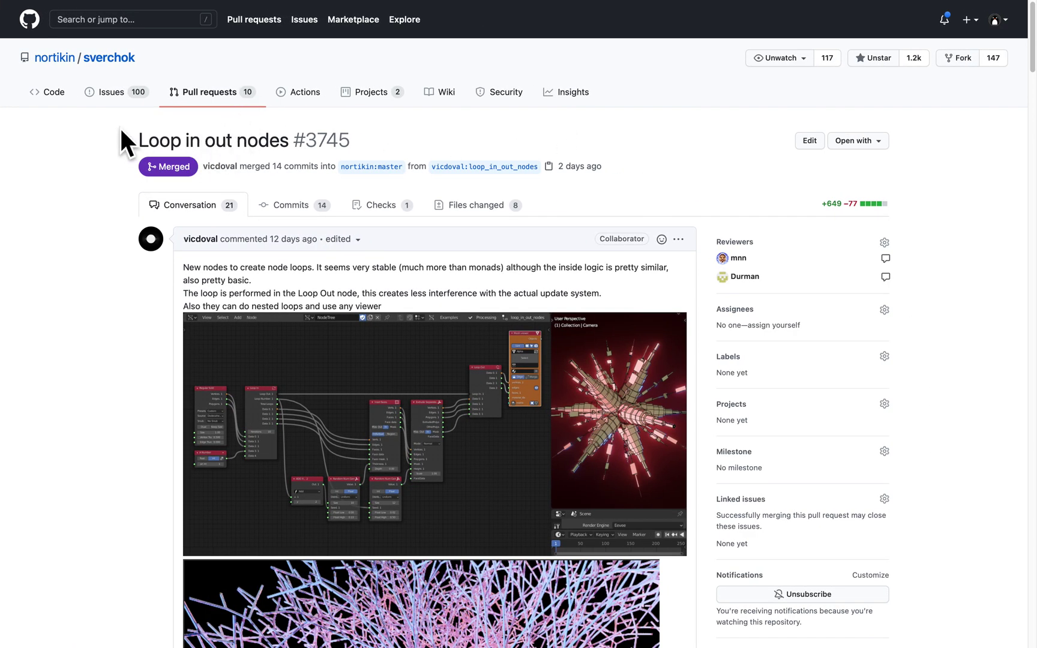
# Step: Look through the conversation and example images of the Loop in out nodes pull request #3745, down to the better exceptions comment
pyautogui.scroll(-3, 340, 317)
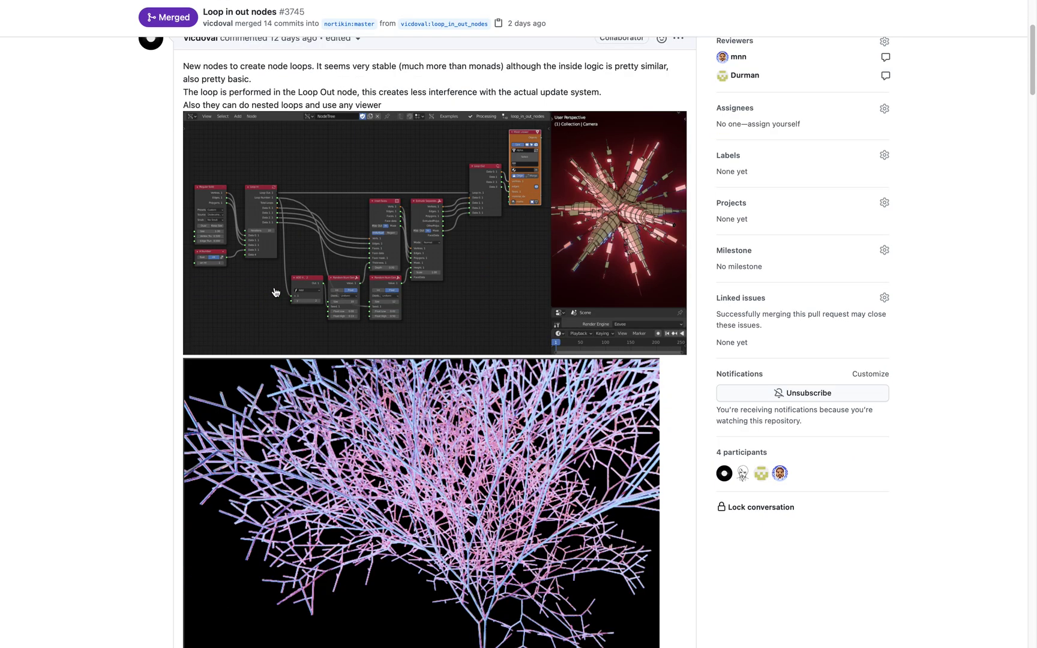
pyautogui.scroll(-1, 345, 318)
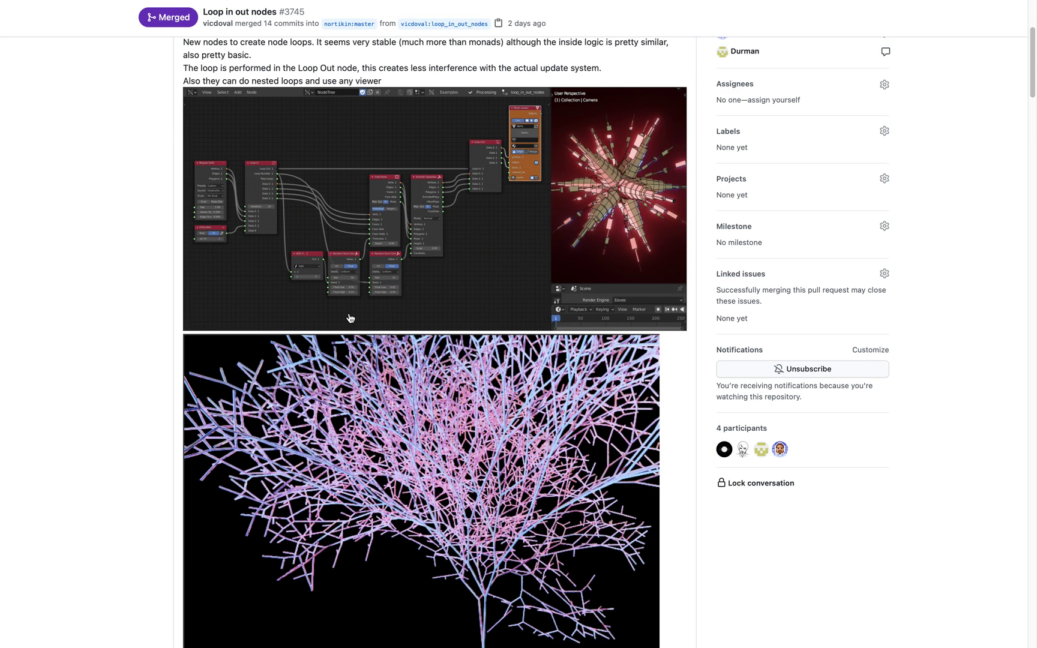
pyautogui.scroll(-10, 349, 318)
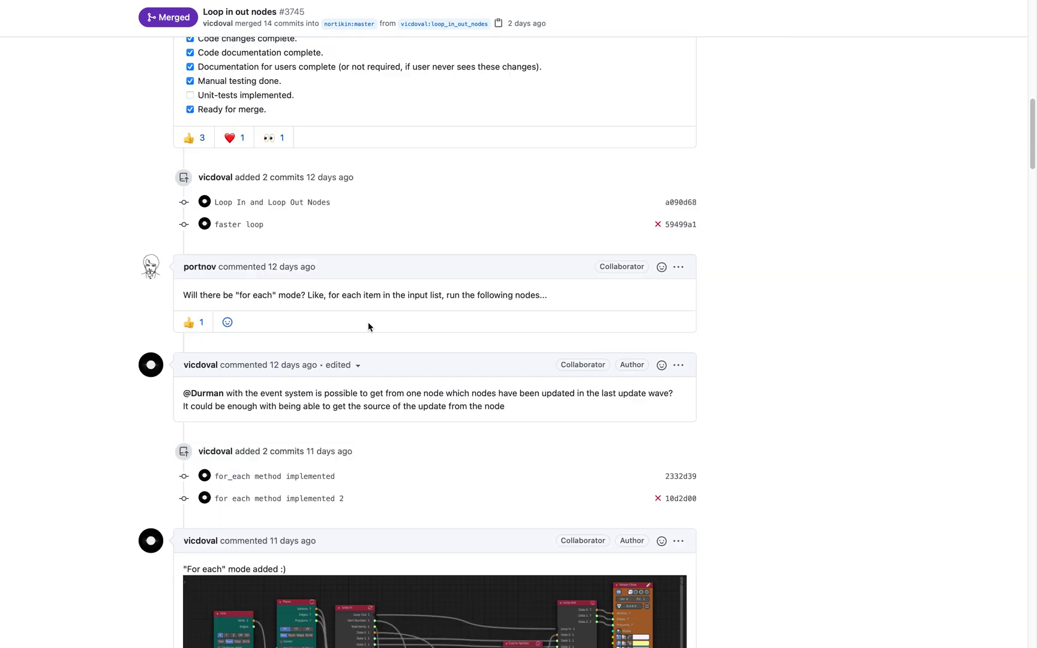
pyautogui.scroll(-12, 367, 322)
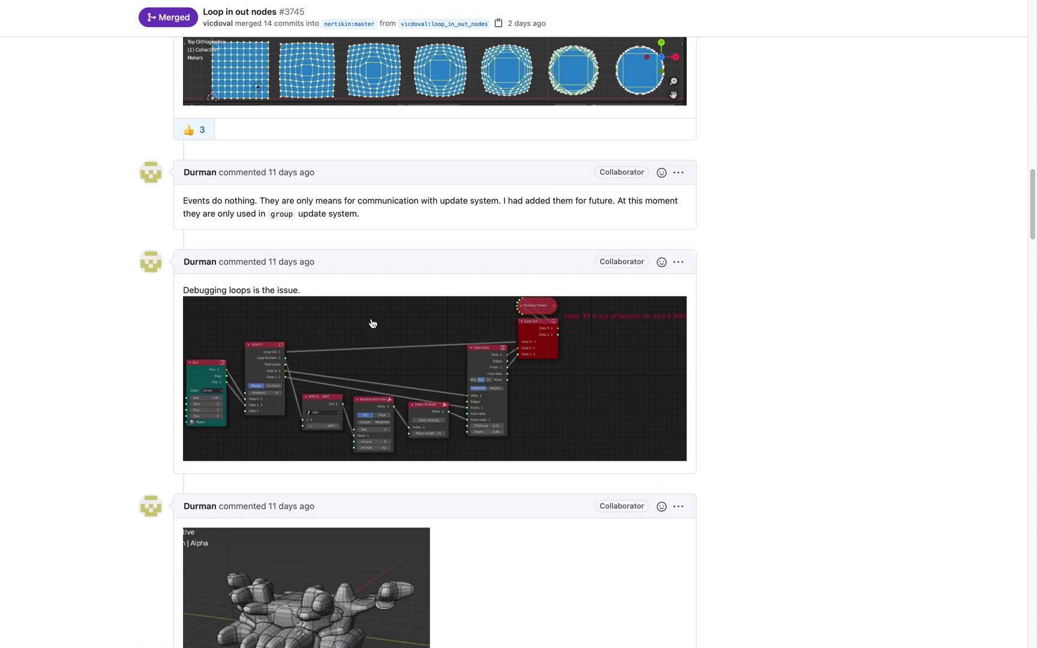
pyautogui.scroll(-20, 372, 323)
pyautogui.scroll(17, 377, 310)
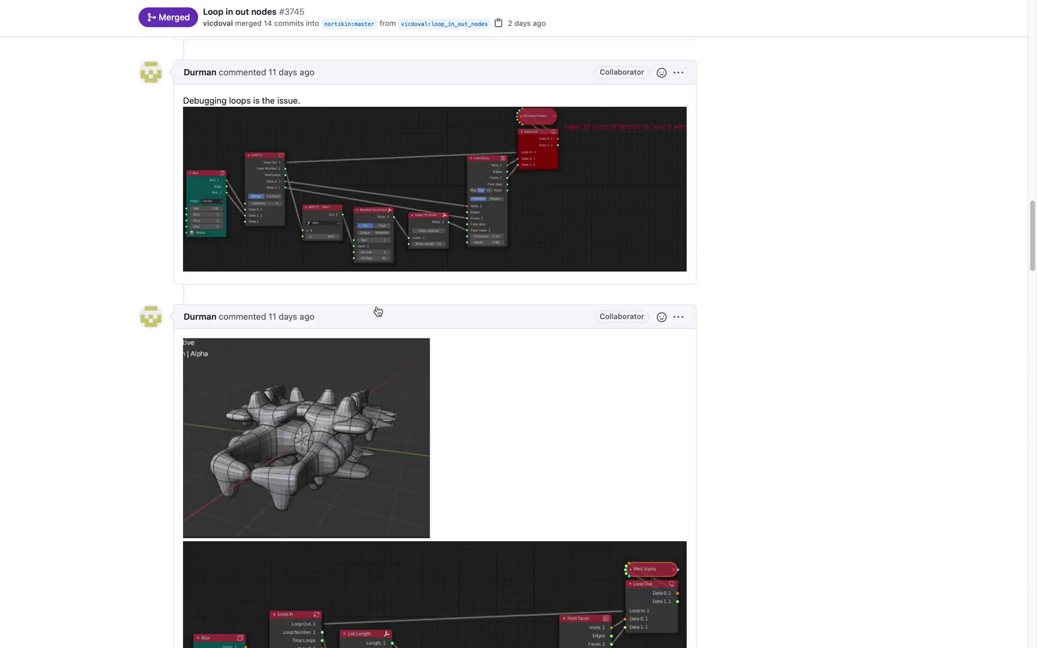
pyautogui.scroll(-4, 378, 311)
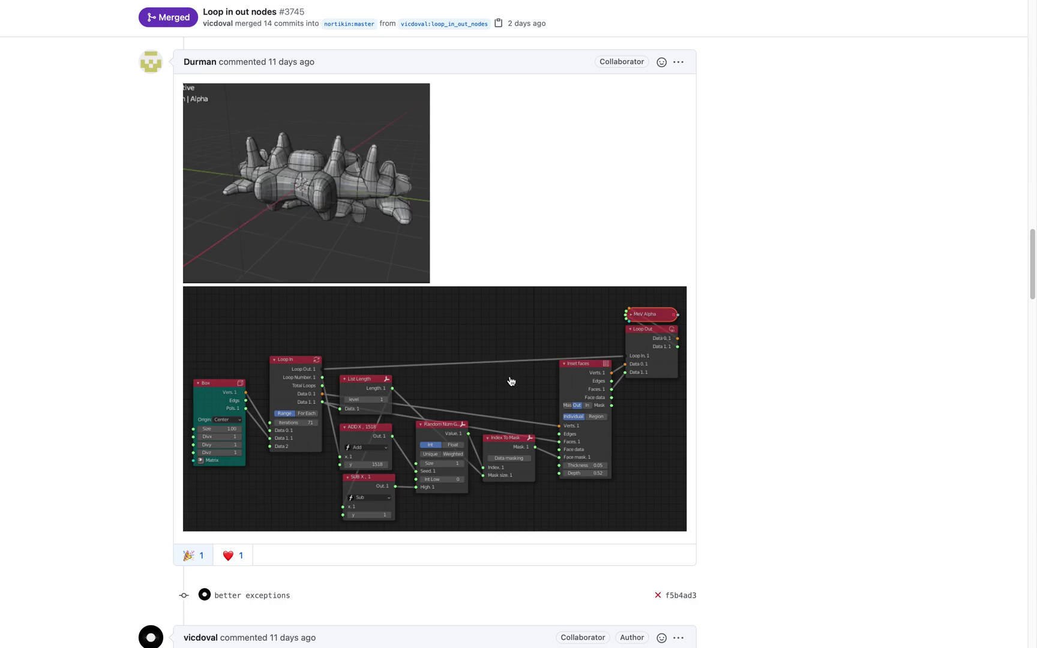
pyautogui.scroll(-1, 469, 367)
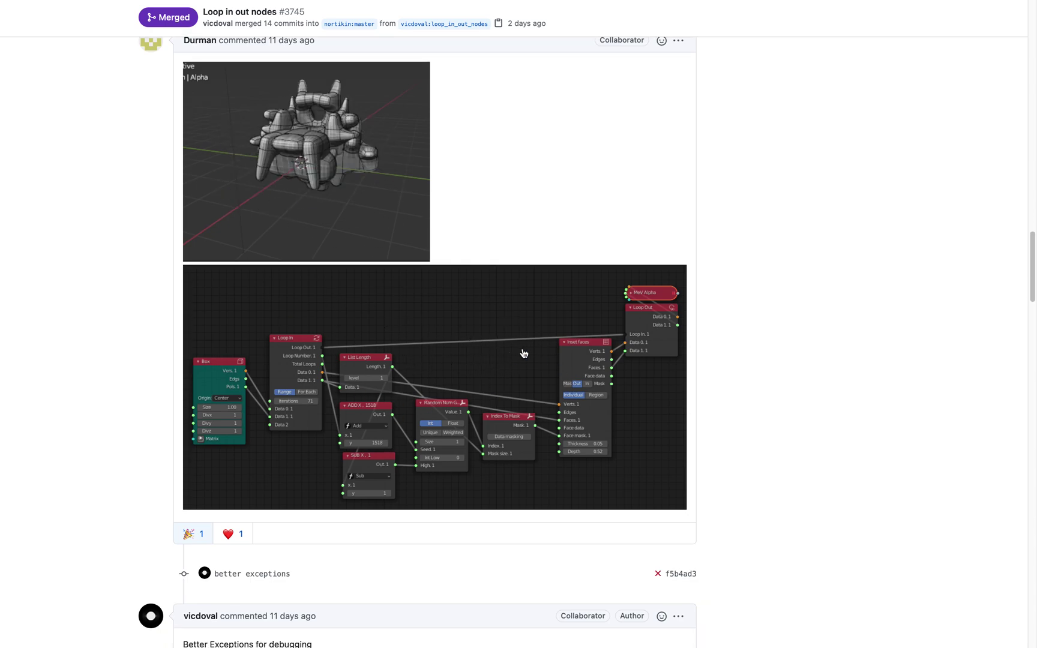
pyautogui.scroll(-15, 368, 405)
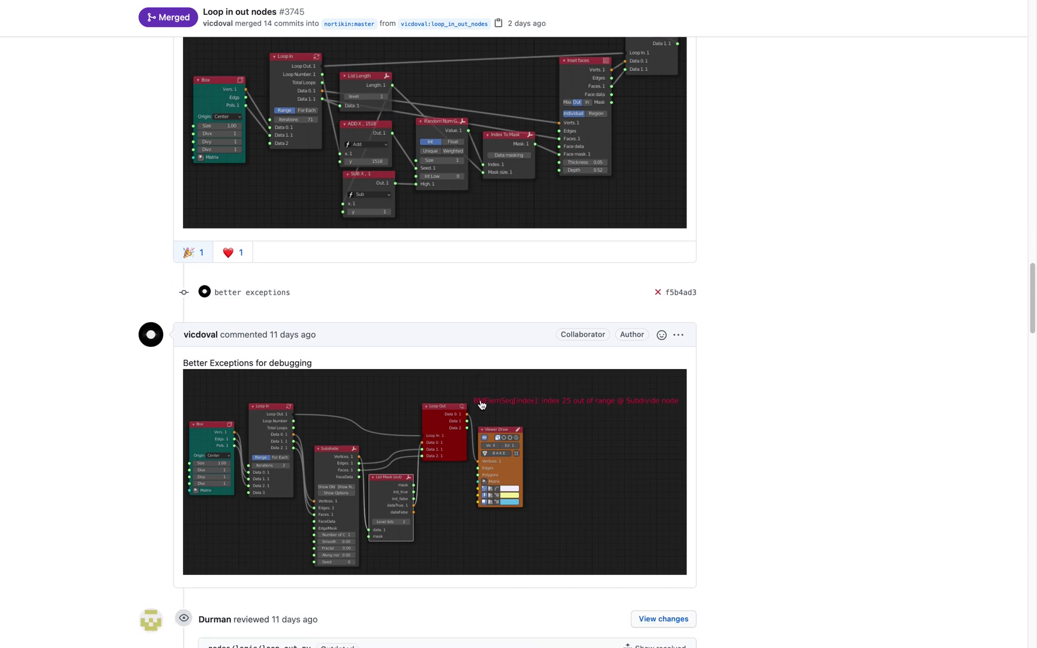
pyautogui.scroll(5, 484, 405)
# Step: Switch to Blender, enlarge the node editor downward over the 3D viewport, and narrow the properties editor
pyautogui.hotkey('ctrl', 'Left')
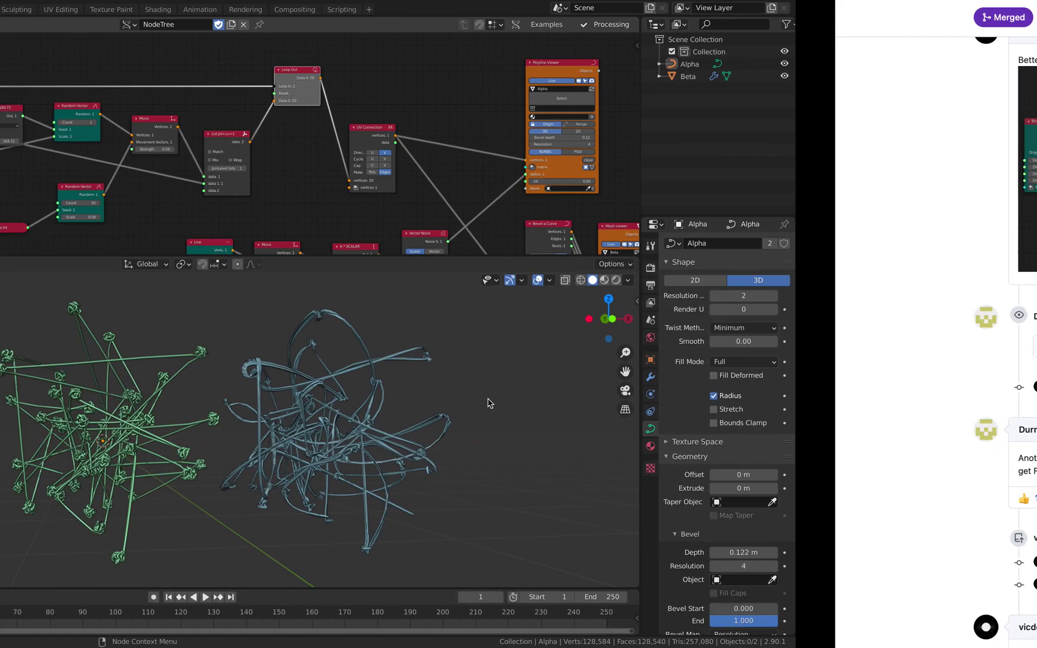
pyautogui.moveTo(560, 255); pyautogui.dragTo(553, 303)
pyautogui.moveTo(517, 243); pyautogui.dragTo(575, 204, button='middle')
pyautogui.scroll(-1, 574, 204)
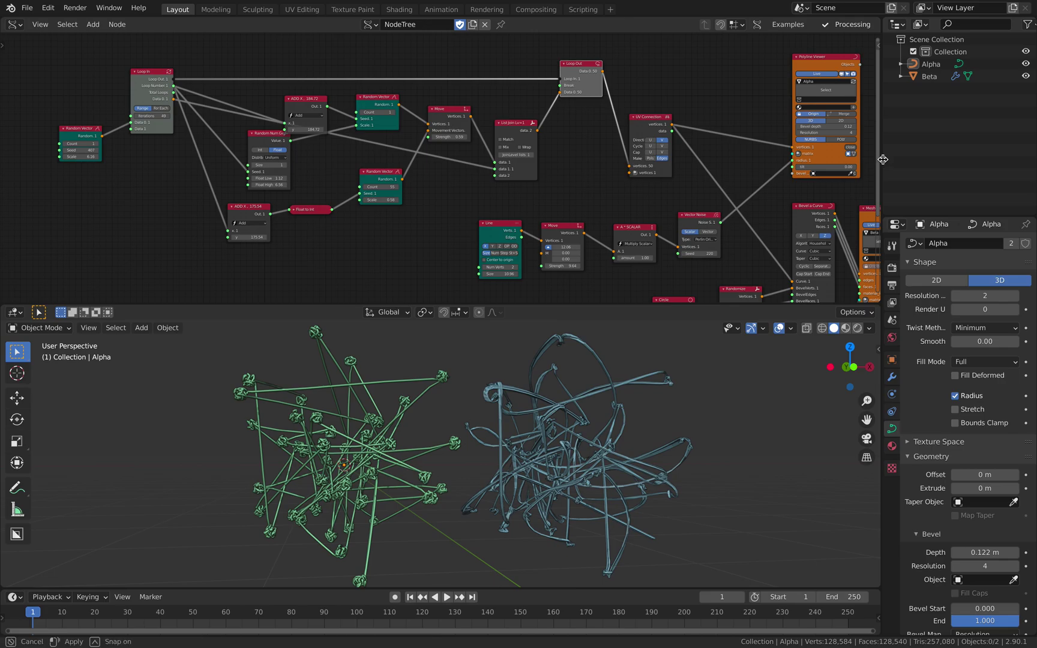
pyautogui.moveTo(882, 161); pyautogui.dragTo(923, 161)
pyautogui.moveTo(448, 170); pyautogui.dragTo(346, 138, button='middle')
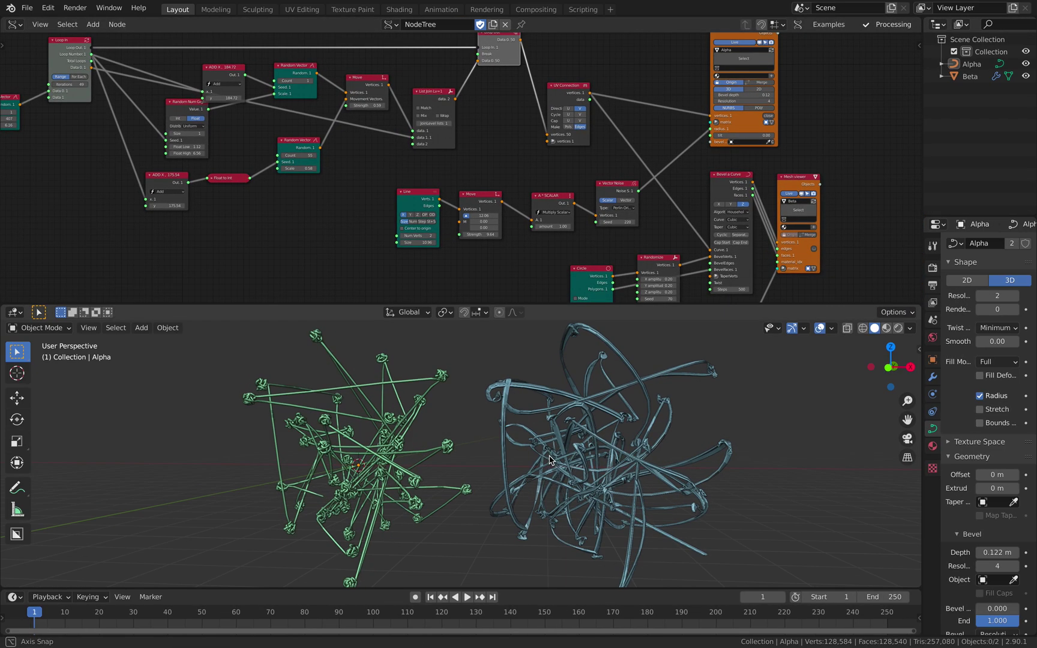
pyautogui.moveTo(516, 414); pyautogui.dragTo(571, 463, button='middle')
pyautogui.moveTo(576, 304); pyautogui.dragTo(575, 320)
pyautogui.moveTo(570, 372); pyautogui.dragTo(444, 407, button='middle')
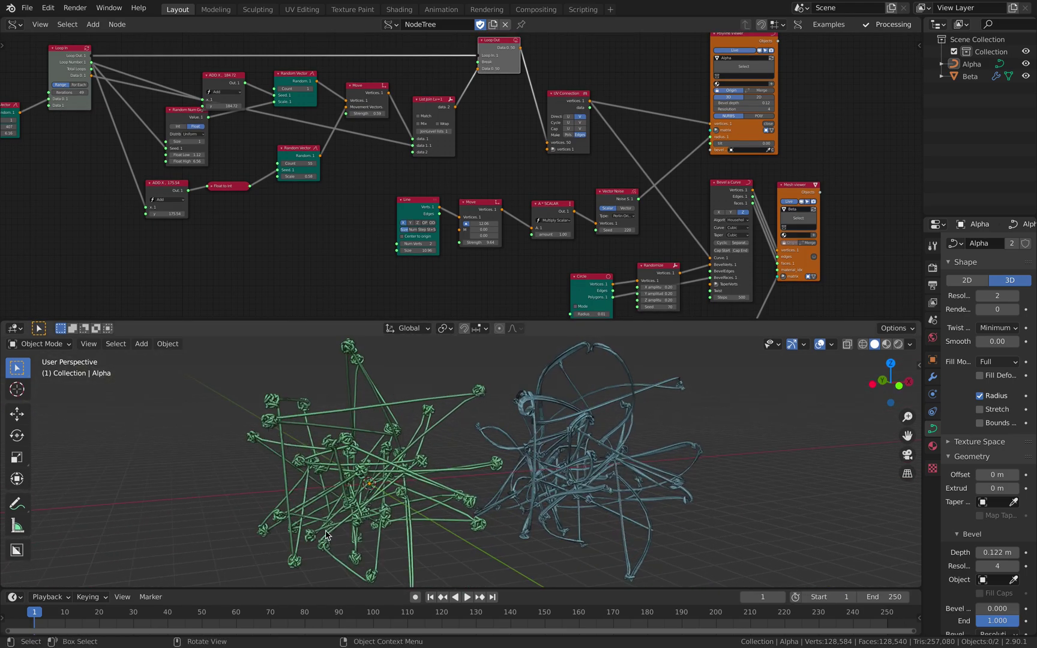
pyautogui.moveTo(405, 478); pyautogui.dragTo(461, 417, button='middle')
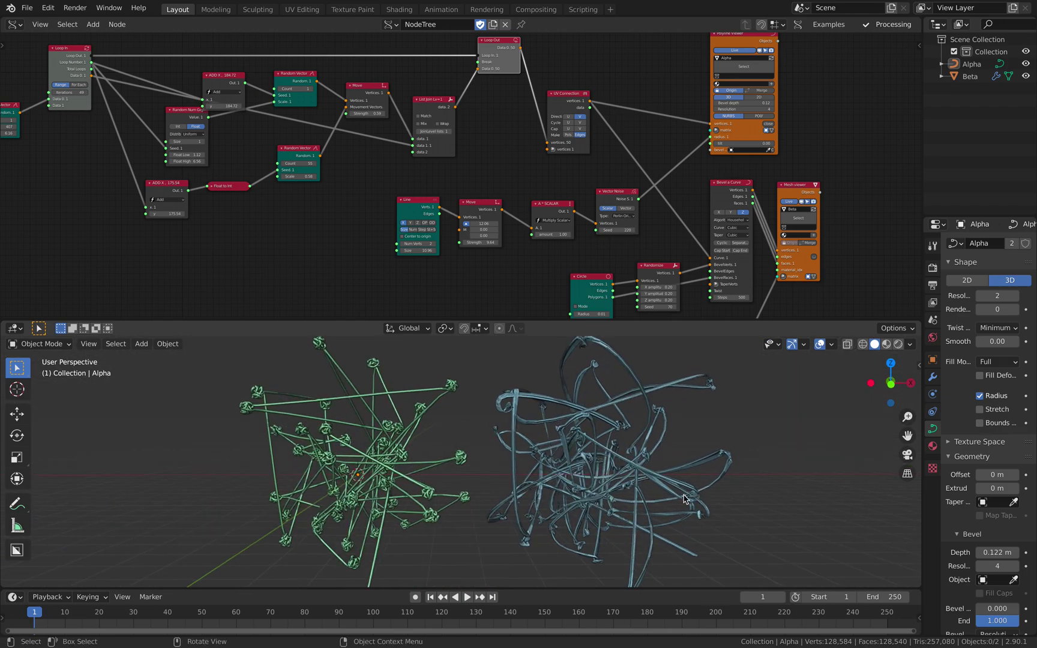
# Step: Select the Beta mesh and raise Steps on the Bevel a Curve node to 1408
pyautogui.click(647, 404)
pyautogui.moveTo(696, 239); pyautogui.dragTo(542, 124, button='middle')
pyautogui.scroll(3, 567, 174)
pyautogui.moveTo(600, 99); pyautogui.dragTo(620, 150, button='middle')
pyautogui.moveTo(627, 246); pyautogui.dragTo(651, 246)
pyautogui.moveTo(666, 390); pyautogui.dragTo(636, 399, button='middle')
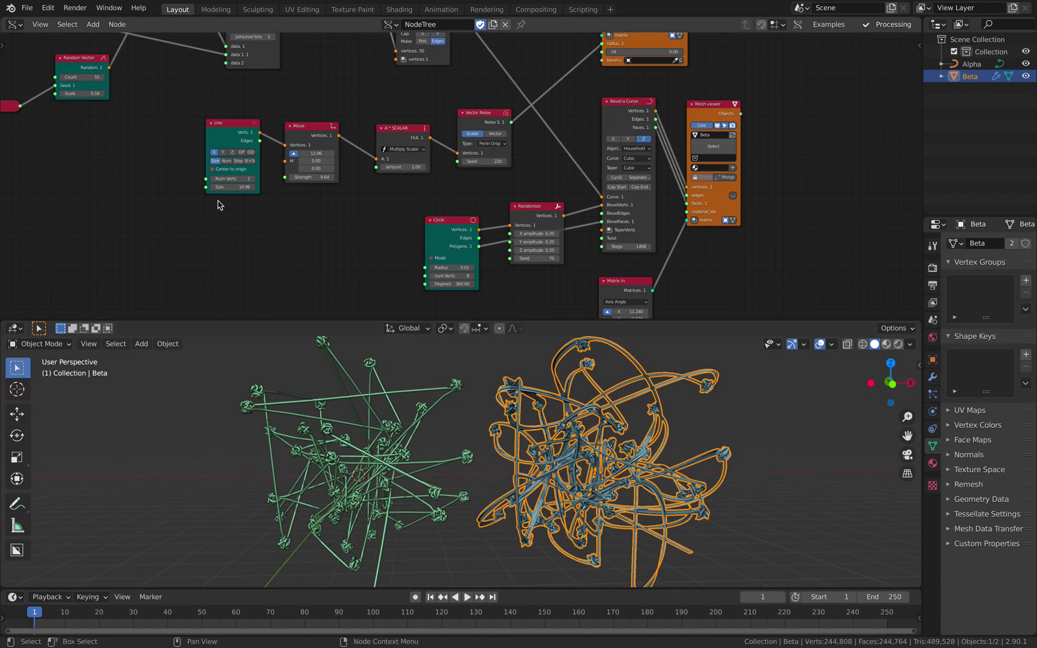
# Step: Move the Random Vector node that feeds Loop In slightly lower
pyautogui.moveTo(210, 192); pyautogui.dragTo(485, 234, button='middle')
pyautogui.moveTo(287, 92); pyautogui.dragTo(588, 204, button='middle')
pyautogui.scroll(5, 444, 162)
pyautogui.moveTo(233, 162); pyautogui.dragTo(339, 180, button='middle')
pyautogui.moveTo(314, 175)
pyautogui.mouseDown()
pyautogui.moveTo(299, 158)
pyautogui.moveTo(296, 190)
pyautogui.moveTo(316, 192)
pyautogui.mouseUp()
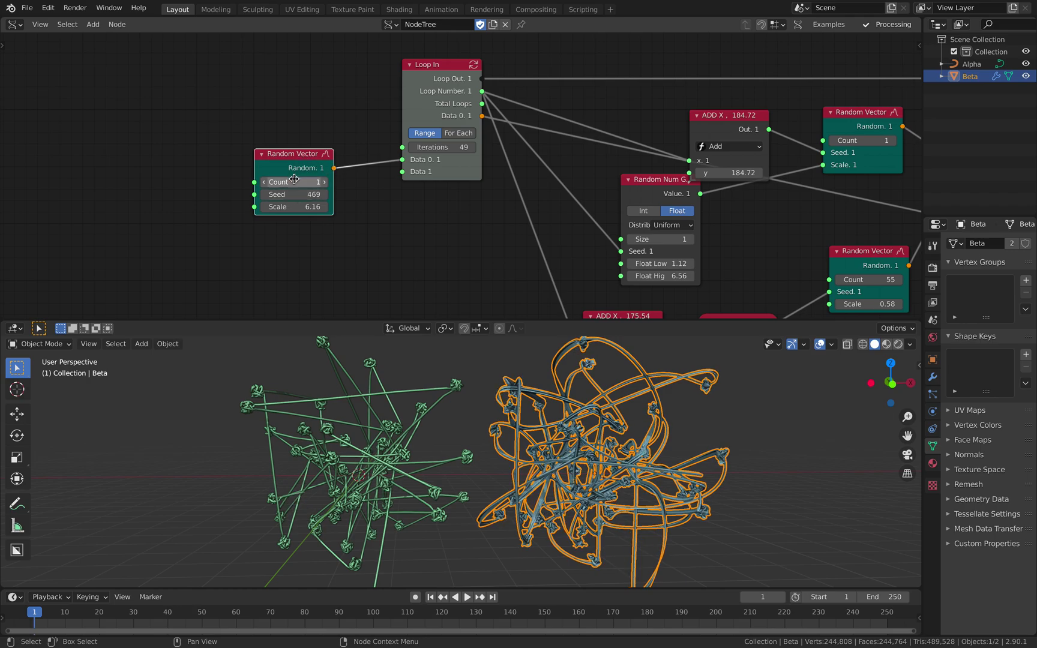
# Step: Try changing the Count of the Random Vector node feeding Loop In, and set it back to 1
pyautogui.click(294, 181)
pyautogui.press('Return')
pyautogui.click(306, 182)
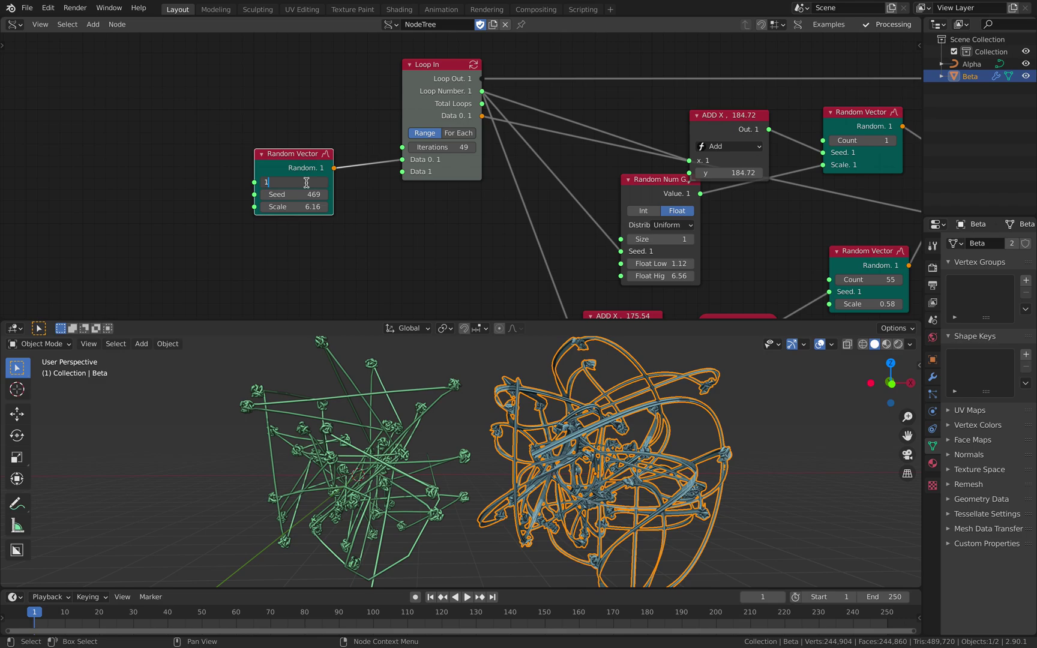
pyautogui.press('Return')
# Step: Nudge the Loop In and Loop Out nodes slightly upward in the node tree
pyautogui.moveTo(320, 146); pyautogui.dragTo(156, 160, button='middle')
pyautogui.moveTo(266, 88); pyautogui.dragTo(269, 83)
pyautogui.moveTo(269, 83); pyautogui.dragTo(201, 81, button='middle')
pyautogui.scroll(-1, 201, 81)
pyautogui.moveTo(297, 116); pyautogui.dragTo(210, 117, button='middle')
pyautogui.moveTo(850, 81); pyautogui.dragTo(849, 75)
pyautogui.moveTo(126, 92); pyautogui.dragTo(120, 87)
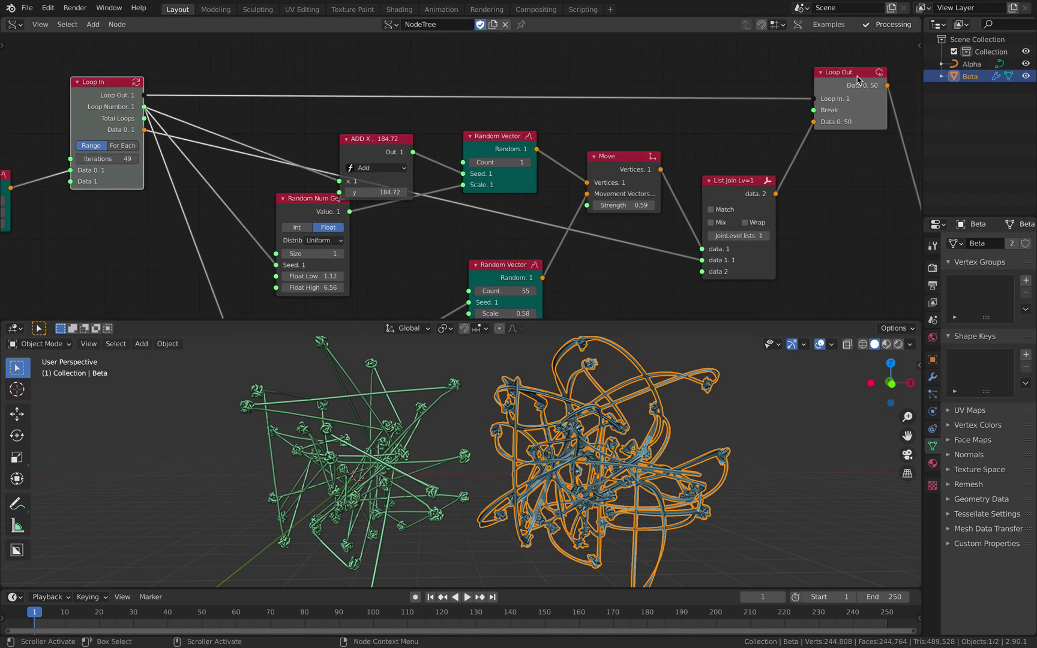
# Step: Set the Iterations of the Loop In node to 5
pyautogui.click(114, 160)
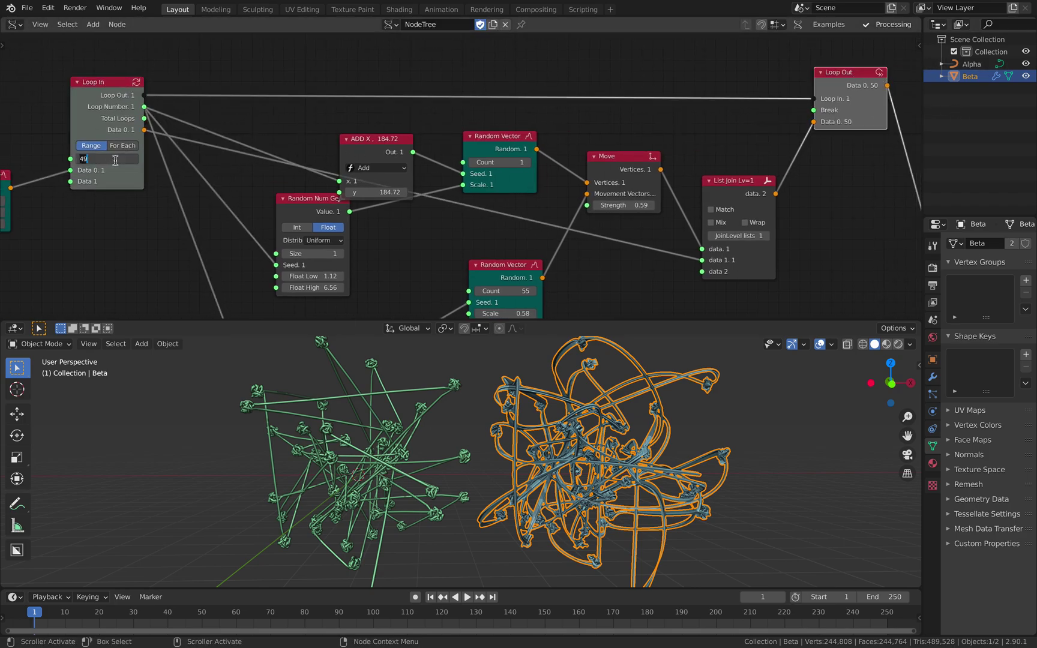
pyautogui.write('5')
pyautogui.press('Return')
pyautogui.moveTo(315, 410); pyautogui.dragTo(366, 426, button='middle')
pyautogui.moveTo(150, 185); pyautogui.dragTo(227, 162, button='middle')
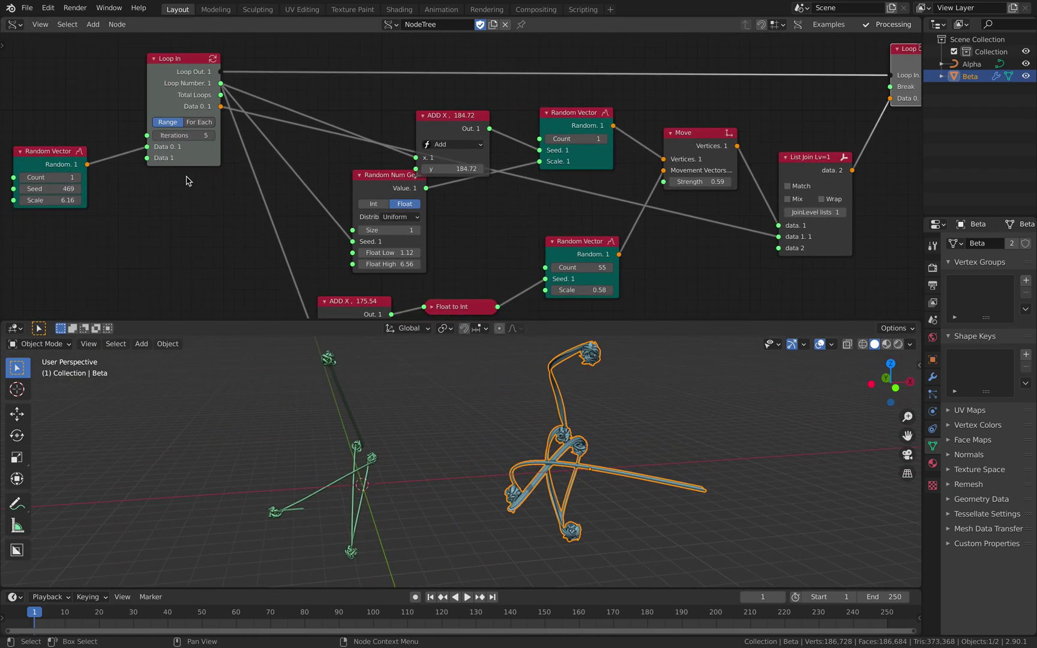
# Step: Shift the first Random Vector node slightly down and the Random Num Gen node slightly left
pyautogui.moveTo(308, 409); pyautogui.dragTo(282, 414, button='middle')
pyautogui.moveTo(57, 153); pyautogui.dragTo(61, 168)
pyautogui.moveTo(357, 172); pyautogui.dragTo(323, 171, button='middle')
pyautogui.moveTo(334, 174); pyautogui.dragTo(311, 176)
# Step: Increase the Loop In node's Iterations one at a time to 9
pyautogui.click(179, 135)
pyautogui.click(179, 135)
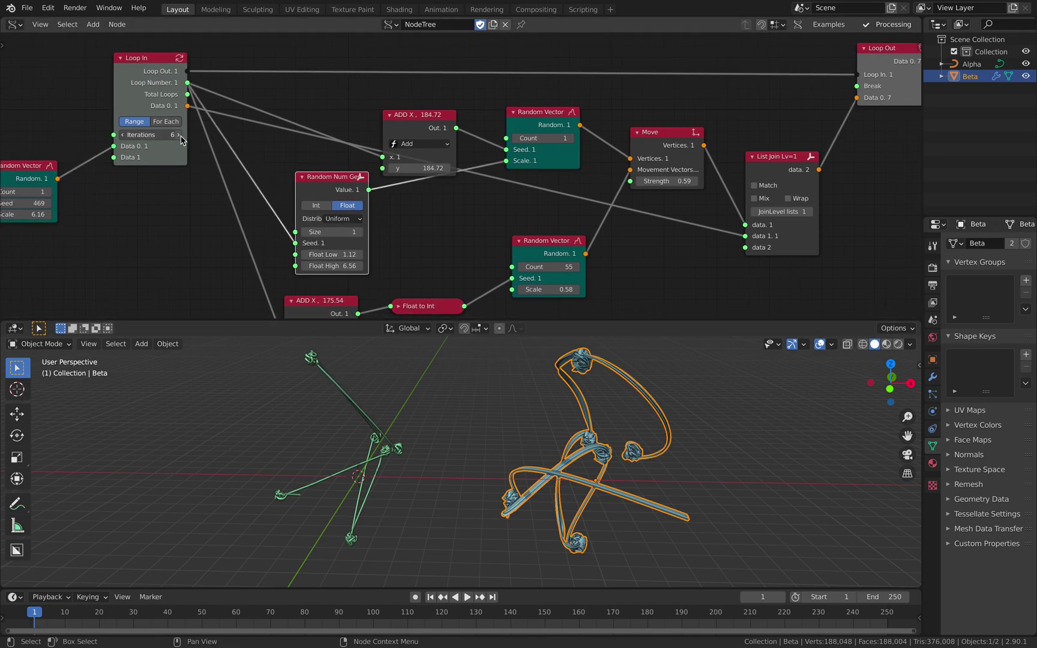
pyautogui.click(178, 135)
pyautogui.click(181, 137)
pyautogui.moveTo(452, 475); pyautogui.dragTo(379, 427, button='middle')
pyautogui.moveTo(316, 358); pyautogui.dragTo(306, 362, button='middle')
# Step: Set the Count of the Random Vector node feeding Move's movement vectors to 5
pyautogui.moveTo(374, 218)
pyautogui.mouseDown(button='middle')
pyautogui.moveTo(343, 204)
pyautogui.moveTo(375, 199)
pyautogui.mouseUp(button='middle')
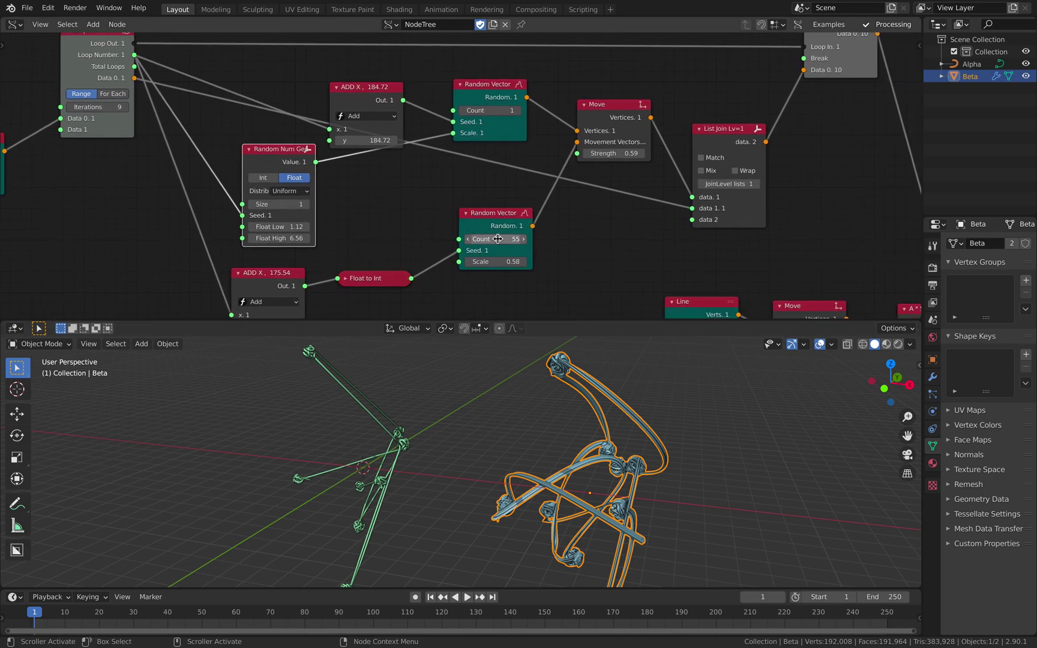
pyautogui.moveTo(498, 239); pyautogui.dragTo(492, 239)
pyautogui.click(497, 239)
pyautogui.write('5')
pyautogui.press('Return')
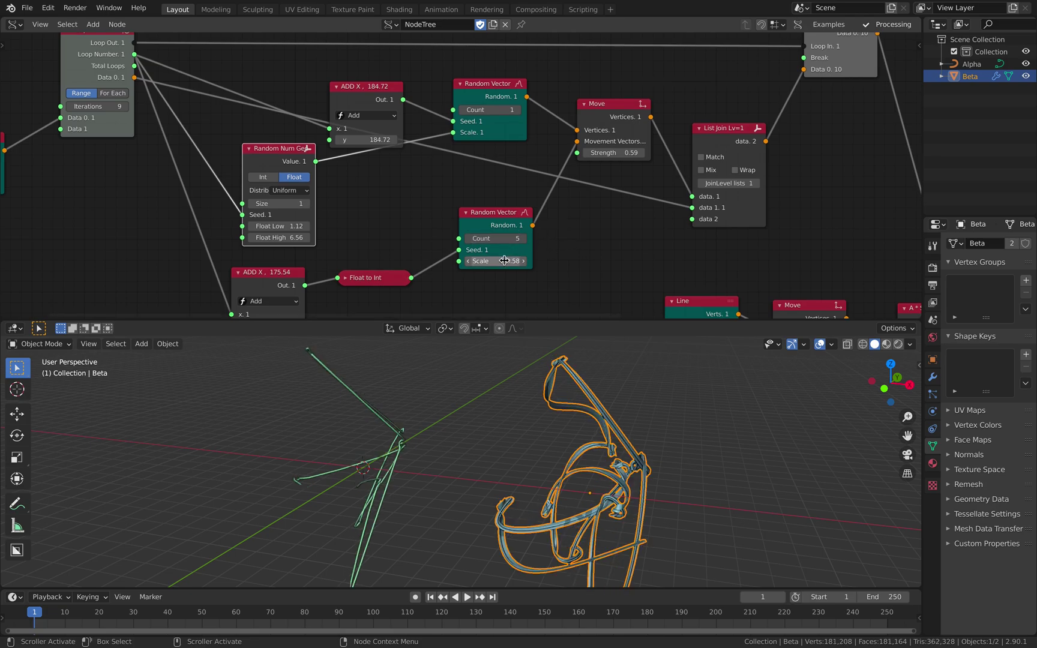
# Step: Set the Scale of the Random Vector feeding Move's movement vectors to 1.36 and its Count to 25, after trying 50
pyautogui.moveTo(505, 261)
pyautogui.mouseDown()
pyautogui.moveTo(526, 261)
pyautogui.moveTo(503, 261)
pyautogui.mouseUp()
pyautogui.click(503, 239)
pyautogui.write('50')
pyautogui.press('Return')
pyautogui.click(503, 239)
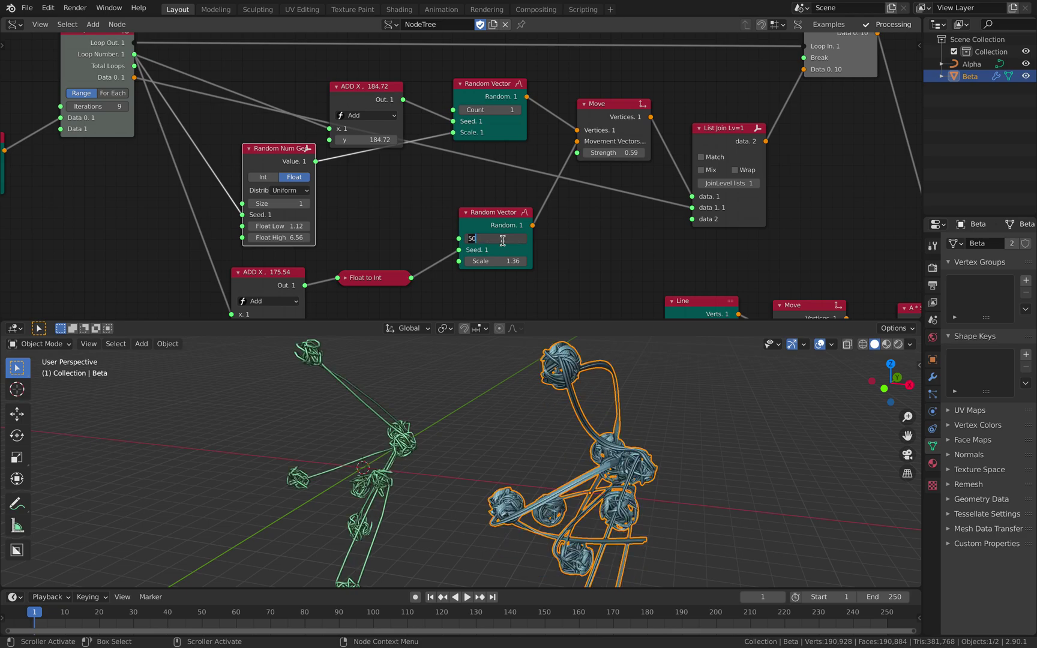
pyautogui.press('Return')
# Step: Rearrange the Loop In, Random Num Gen and upper ADD X nodes so that they no longer overlap
pyautogui.moveTo(323, 206); pyautogui.dragTo(399, 239, button='middle')
pyautogui.moveTo(161, 74); pyautogui.dragTo(161, 77)
pyautogui.scroll(-1, 175, 83)
pyautogui.moveTo(345, 161); pyautogui.dragTo(335, 147, button='middle')
pyautogui.click(335, 148)
pyautogui.moveTo(345, 168); pyautogui.dragTo(313, 166)
pyautogui.moveTo(427, 131); pyautogui.dragTo(428, 109)
pyautogui.moveTo(337, 172); pyautogui.dragTo(362, 177)
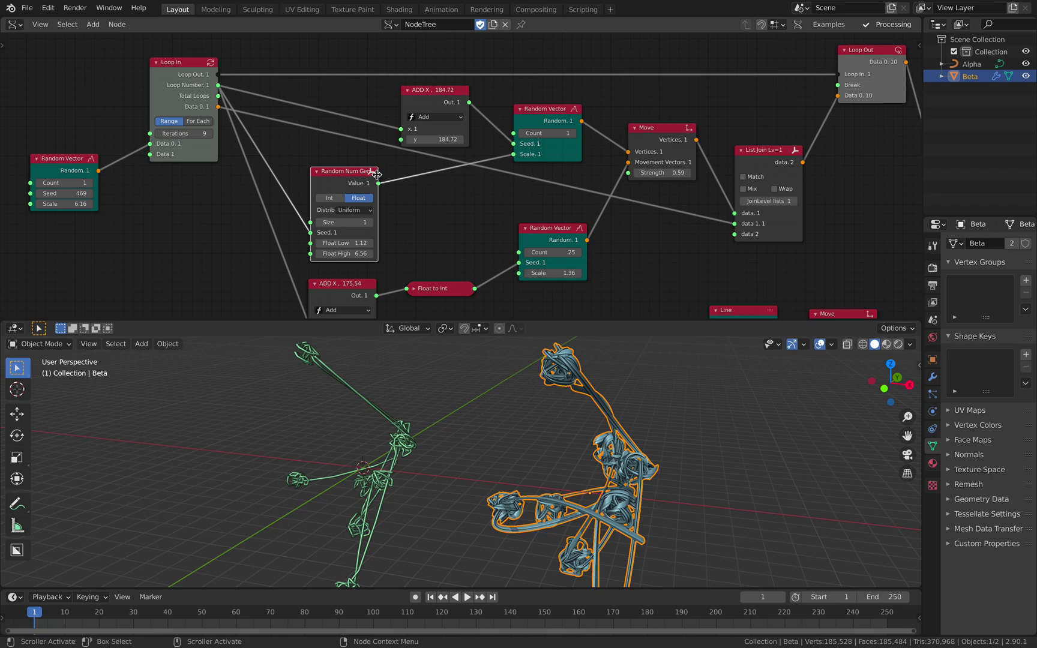
# Step: Reposition the two Random Vector nodes inside the loop and the Move node they feed
pyautogui.moveTo(556, 112); pyautogui.dragTo(556, 117)
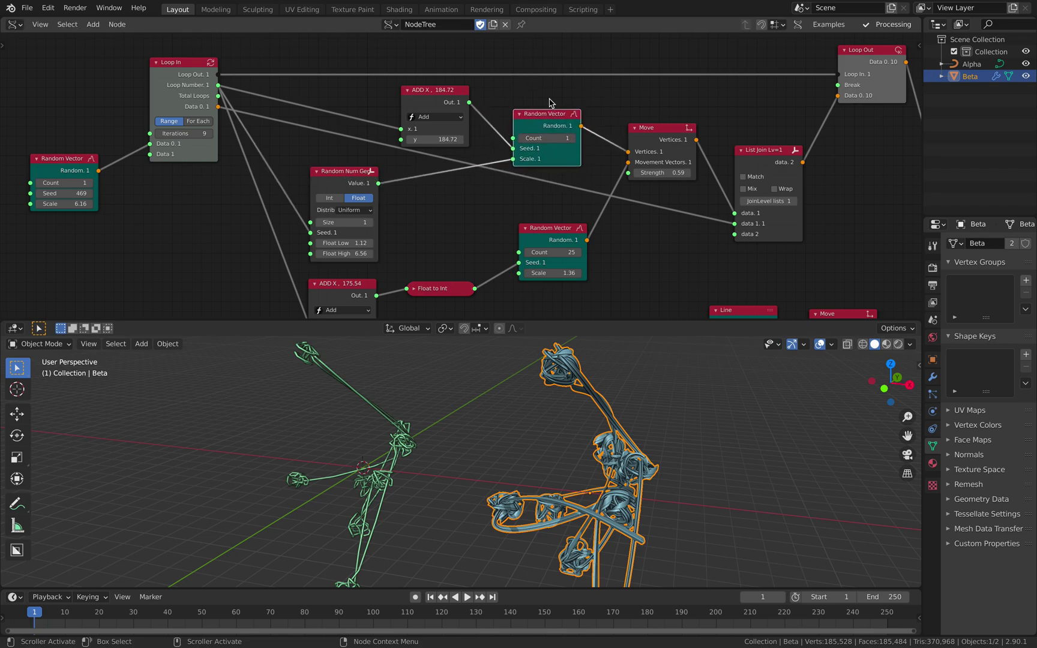
pyautogui.moveTo(549, 233); pyautogui.dragTo(539, 216)
pyautogui.moveTo(633, 146); pyautogui.dragTo(634, 152)
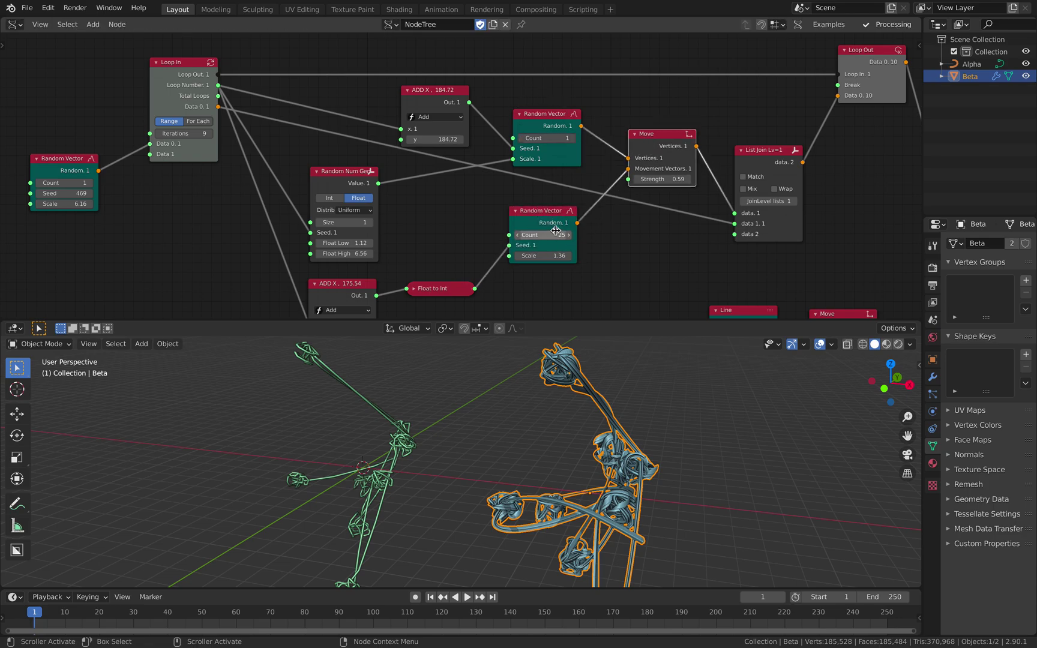
# Step: Increase the Loop In node's Iterations to 10
pyautogui.moveTo(420, 467); pyautogui.dragTo(495, 448, button='middle')
pyautogui.moveTo(391, 444); pyautogui.dragTo(315, 437, button='middle')
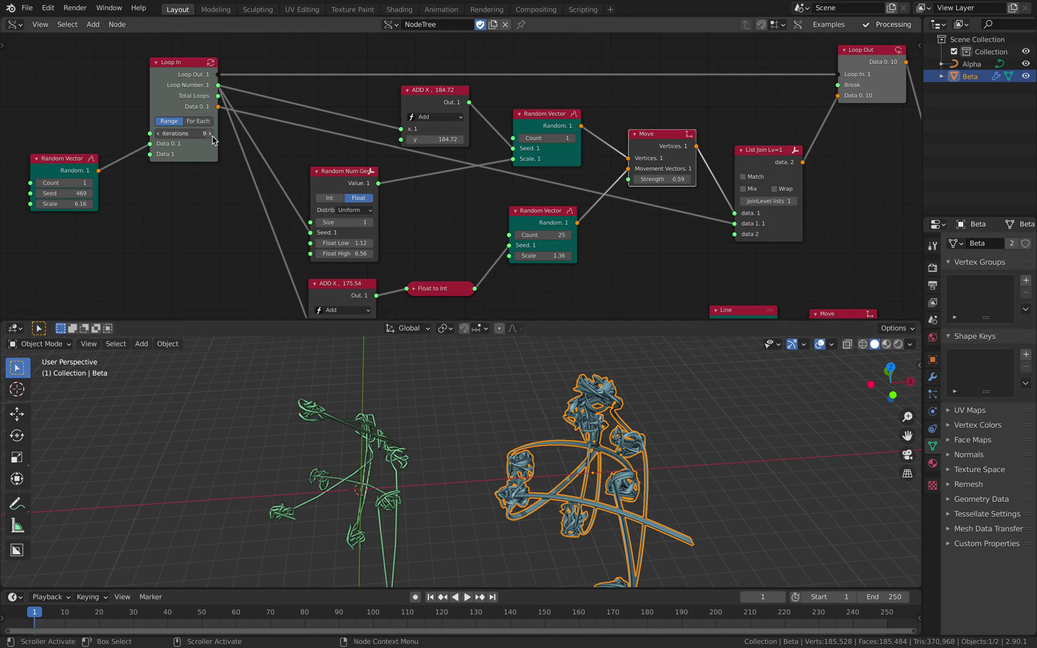
pyautogui.moveTo(487, 412); pyautogui.dragTo(444, 408, button='middle')
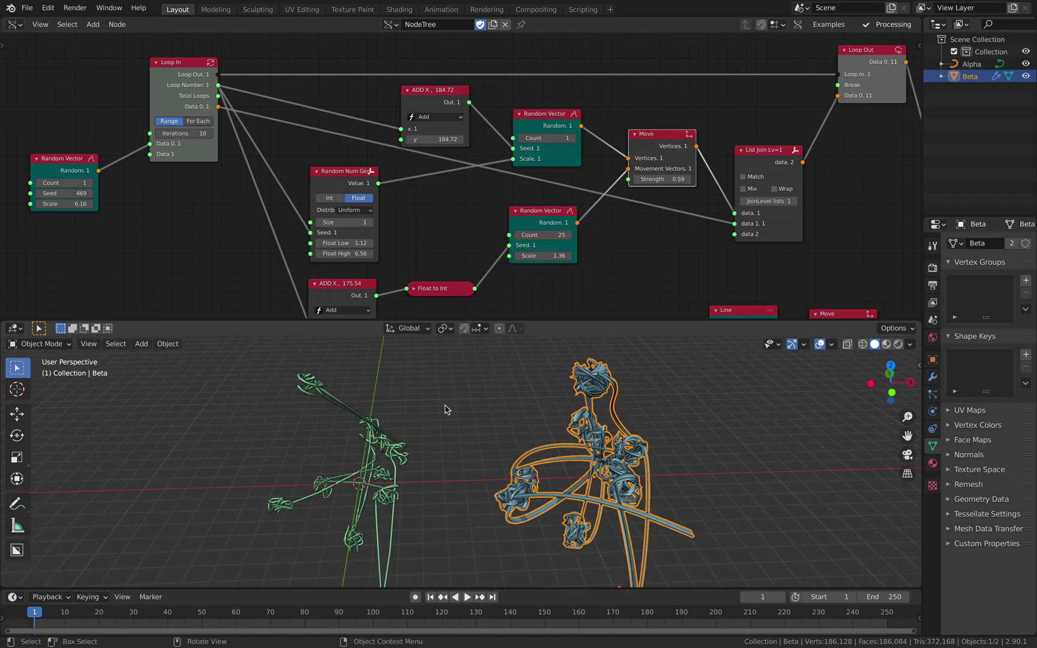
# Step: Nudge the List Join node between the Move and Loop Out nodes
pyautogui.scroll(1, 494, 207)
pyautogui.moveTo(495, 207); pyautogui.dragTo(464, 205, button='middle')
pyautogui.moveTo(708, 149); pyautogui.dragTo(705, 142)
pyautogui.moveTo(384, 403); pyautogui.dragTo(360, 397, button='middle')
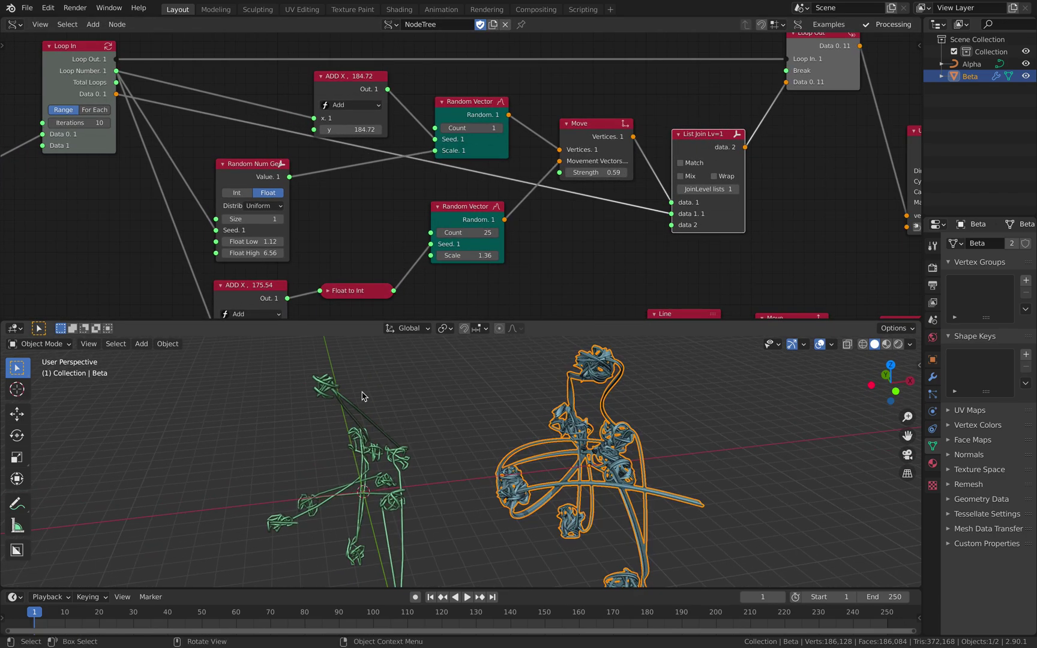
pyautogui.moveTo(645, 200); pyautogui.dragTo(606, 209, button='middle')
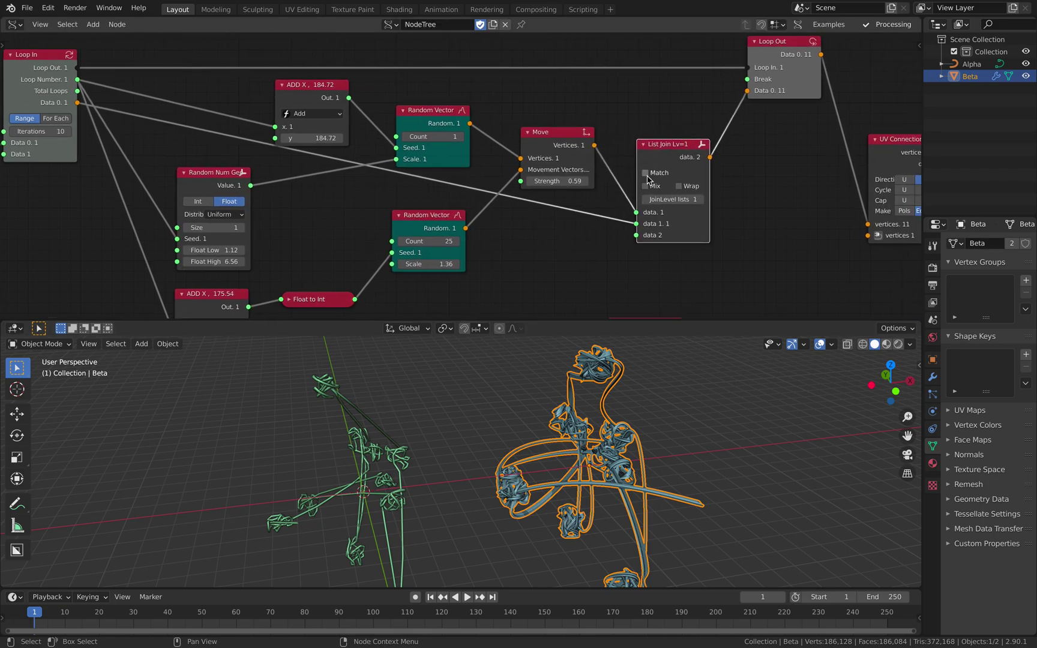
pyautogui.moveTo(686, 154); pyautogui.dragTo(678, 155)
# Step: Shift the Loop Out node slightly and move the UV Connection node a little up and to the right
pyautogui.moveTo(686, 168); pyautogui.dragTo(556, 185, button='middle')
pyautogui.moveTo(643, 112)
pyautogui.mouseDown()
pyautogui.moveTo(656, 101)
pyautogui.moveTo(648, 110)
pyautogui.mouseUp()
pyautogui.moveTo(671, 152); pyautogui.dragTo(511, 135, button='middle')
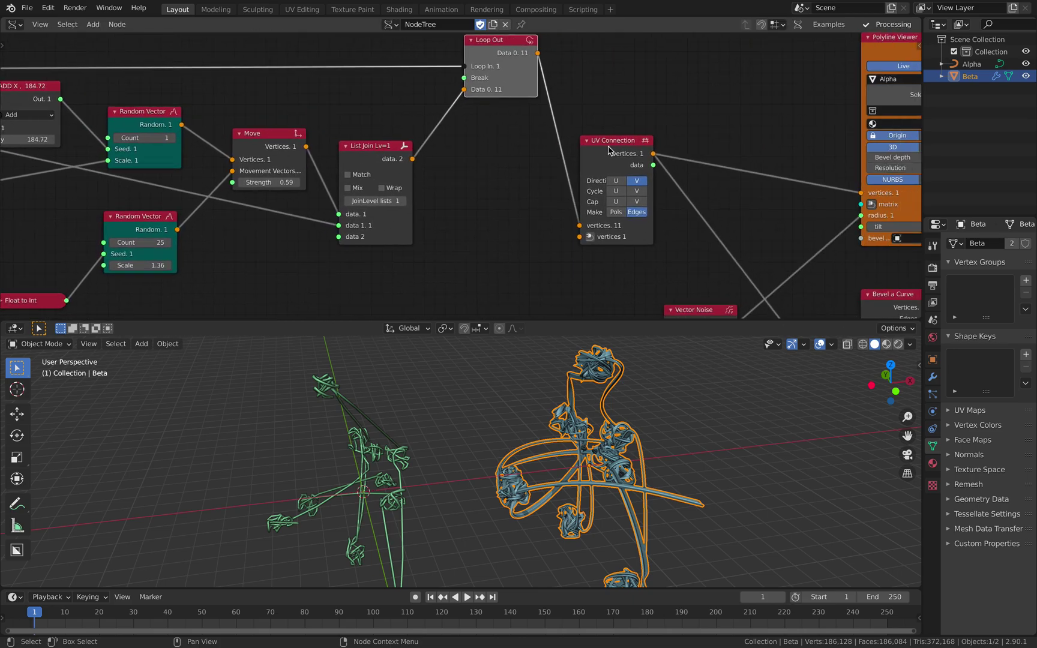
pyautogui.moveTo(611, 150); pyautogui.dragTo(629, 146)
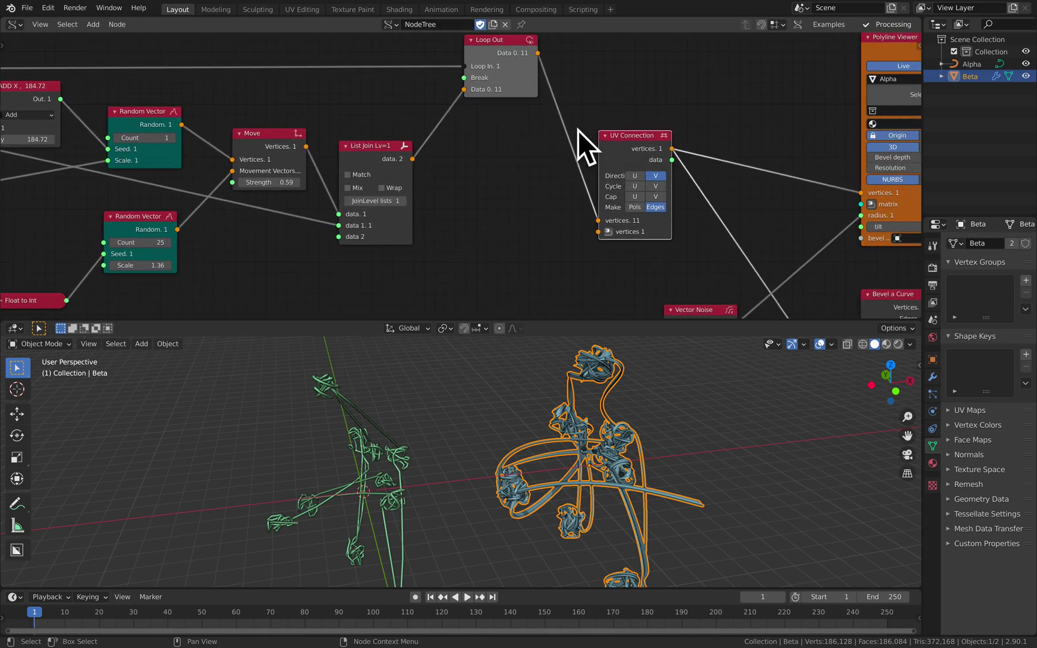
# Step: Annotate the viewport beside the curves with two points, lines joining them into a path, and a scribbled knot at the upper point
pyautogui.scroll(-1, 637, 162)
pyautogui.moveTo(637, 162); pyautogui.dragTo(662, 139, button='middle')
pyautogui.moveTo(433, 456); pyautogui.dragTo(344, 487, button='middle')
pyautogui.moveTo(396, 451); pyautogui.dragTo(275, 442, button='middle')
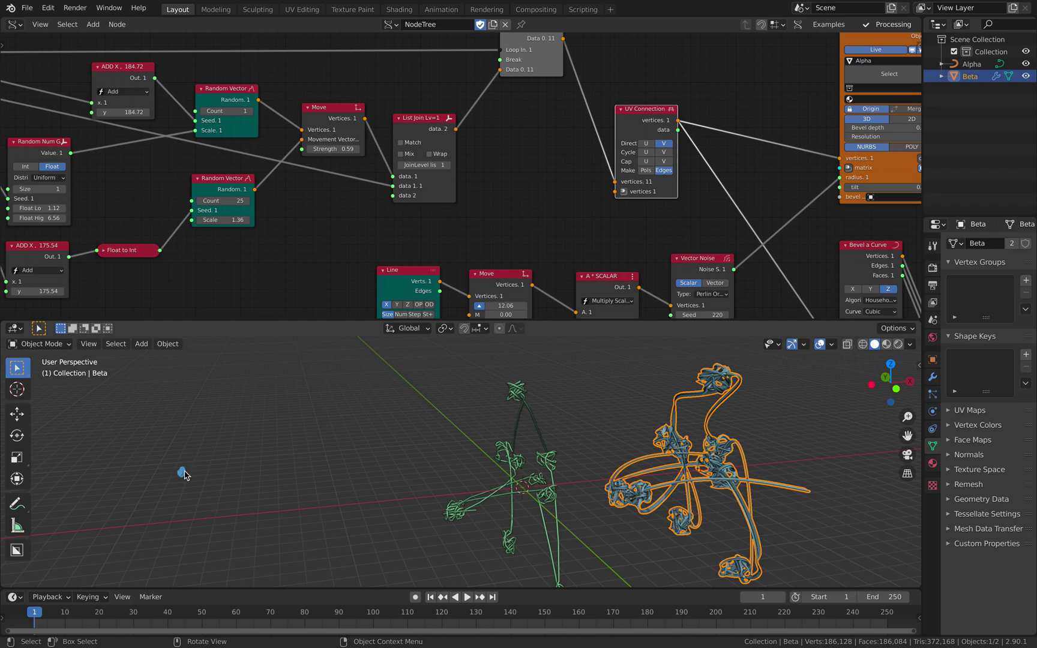
pyautogui.scroll(-1, 227, 225)
pyautogui.moveTo(227, 225); pyautogui.dragTo(375, 234, button='middle')
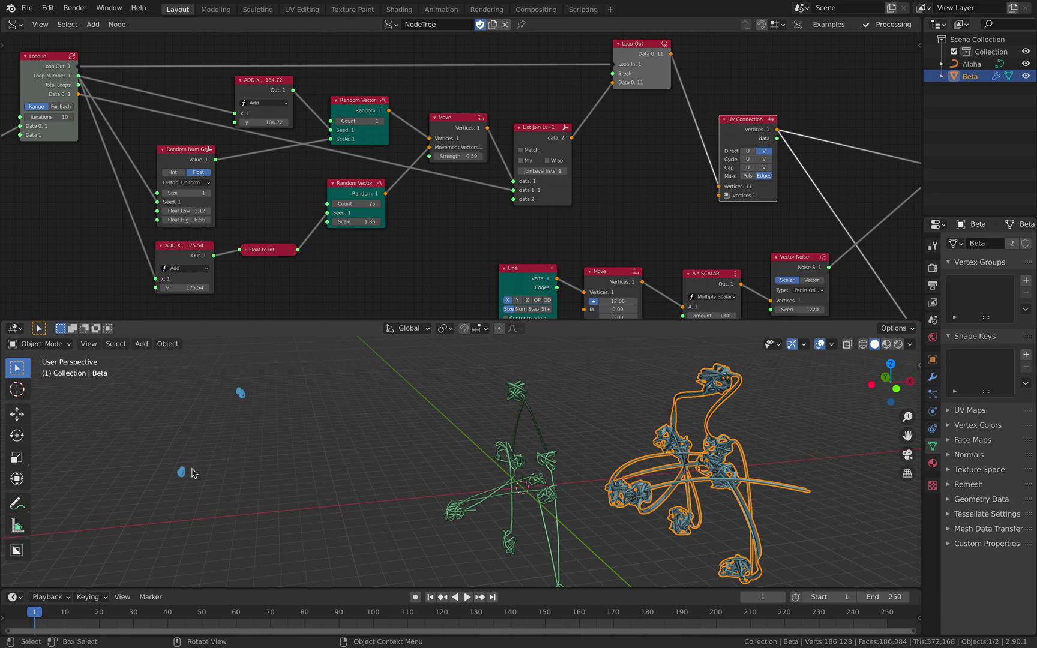
pyautogui.moveTo(183, 473); pyautogui.dragTo(239, 401)
pyautogui.moveTo(181, 472)
pyautogui.mouseDown()
pyautogui.moveTo(242, 391)
pyautogui.moveTo(329, 429)
pyautogui.mouseUp()
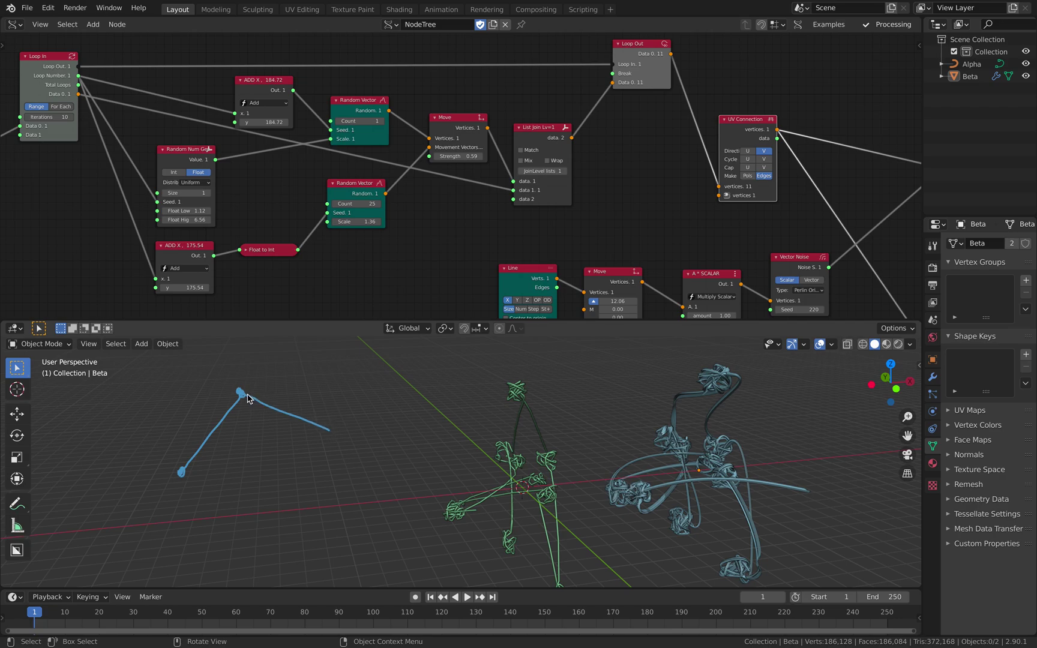
pyautogui.moveTo(246, 397)
pyautogui.mouseDown()
pyautogui.moveTo(254, 377)
pyautogui.moveTo(239, 401)
pyautogui.mouseUp()
# Step: Set the Count of the Random Vector node fed by Float to Int to 50
pyautogui.moveTo(492, 234); pyautogui.dragTo(506, 252, button='middle')
pyautogui.scroll(3, 450, 219)
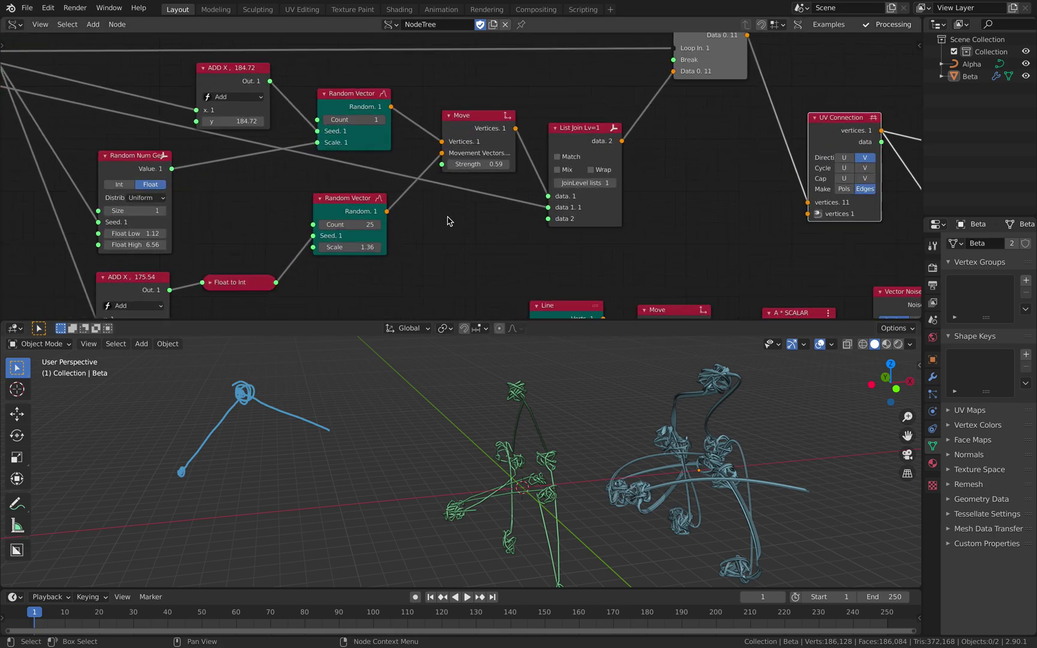
pyautogui.click(363, 224)
pyautogui.write('50')
pyautogui.press('Return')
# Step: Examine the knotted curves and the node chain from Loop In to UV Connection
pyautogui.moveTo(459, 493); pyautogui.dragTo(526, 491, button='middle')
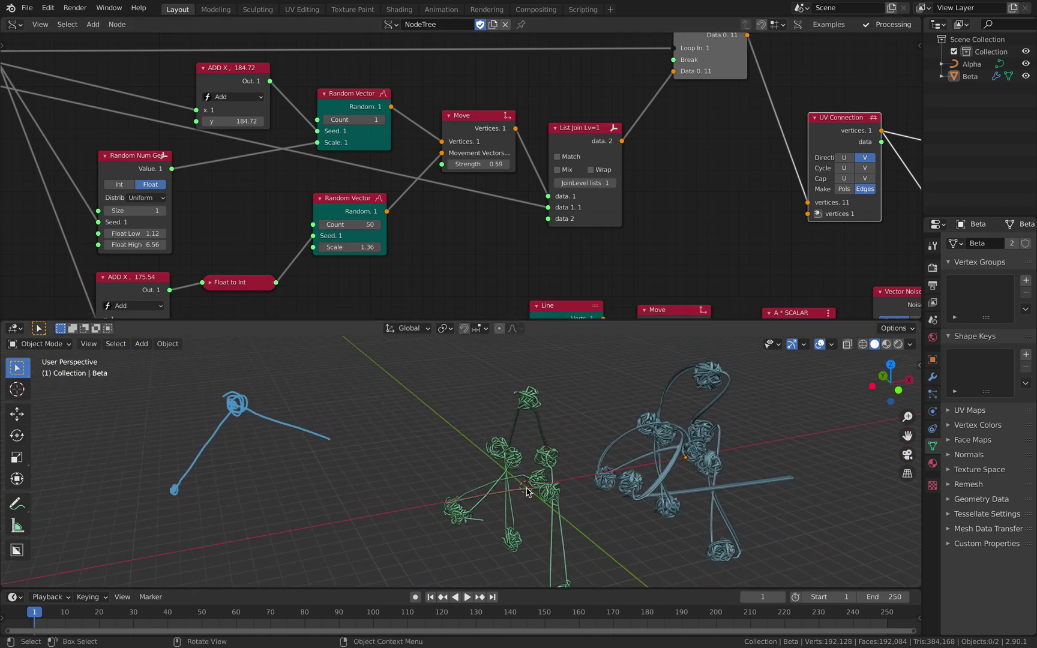
pyautogui.scroll(-2, 465, 180)
pyautogui.moveTo(561, 232); pyautogui.dragTo(316, 147, button='middle')
pyautogui.moveTo(384, 200); pyautogui.dragTo(304, 210, button='middle')
pyautogui.moveTo(323, 217); pyautogui.dragTo(323, 202)
pyautogui.moveTo(463, 417)
pyautogui.keyDown('shift'); pyautogui.mouseDown(button='middle')
pyautogui.moveTo(407, 398)
pyautogui.moveTo(491, 407)
pyautogui.moveTo(481, 414)
pyautogui.mouseUp(button='middle'); pyautogui.keyUp('shift')
pyautogui.moveTo(403, 156); pyautogui.dragTo(803, 287, button='middle')
pyautogui.scroll(-1, 600, 207)
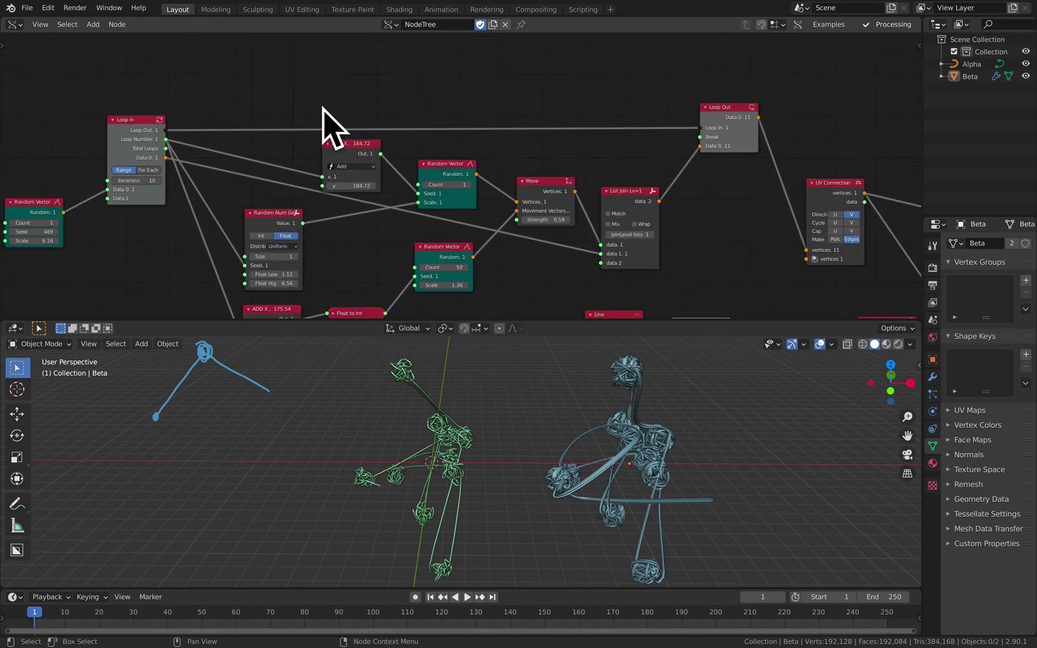
pyautogui.scroll(-2, 420, 160)
pyautogui.moveTo(425, 160); pyautogui.dragTo(438, 111, button='middle')
# Step: Start a new file, discarding the unsaved changes to sv_loop_study_003
pyautogui.click(27, 7)
pyautogui.moveTo(36, 18)
pyautogui.click(231, 39)
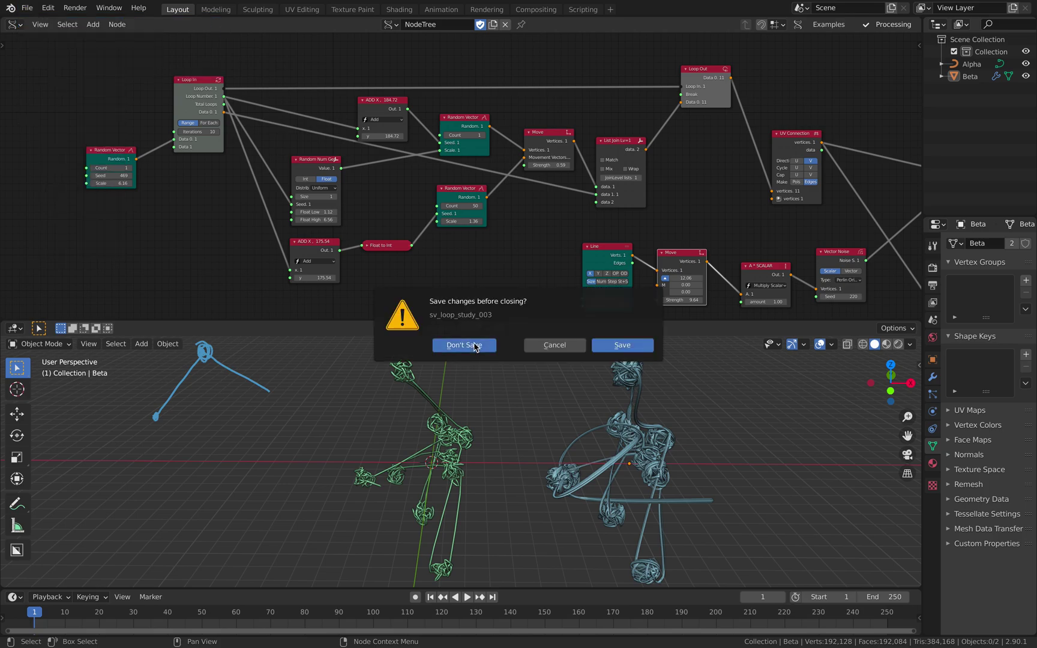
pyautogui.press('d')
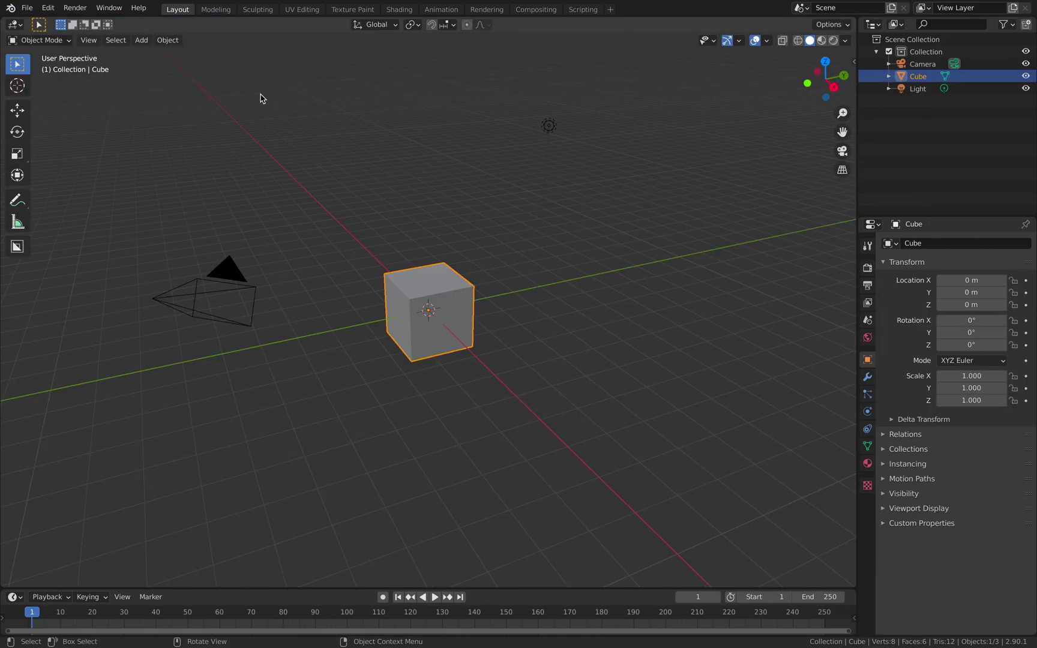
# Step: Split the 3D viewport into two stacked areas and delete all the default objects
pyautogui.moveTo(854, 22); pyautogui.dragTo(808, 261)
pyautogui.press('a')
pyautogui.press('Delete')
# Step: Change the upper area to the Sverchok Nodes editor and create a new node tree in it
pyautogui.click(16, 24)
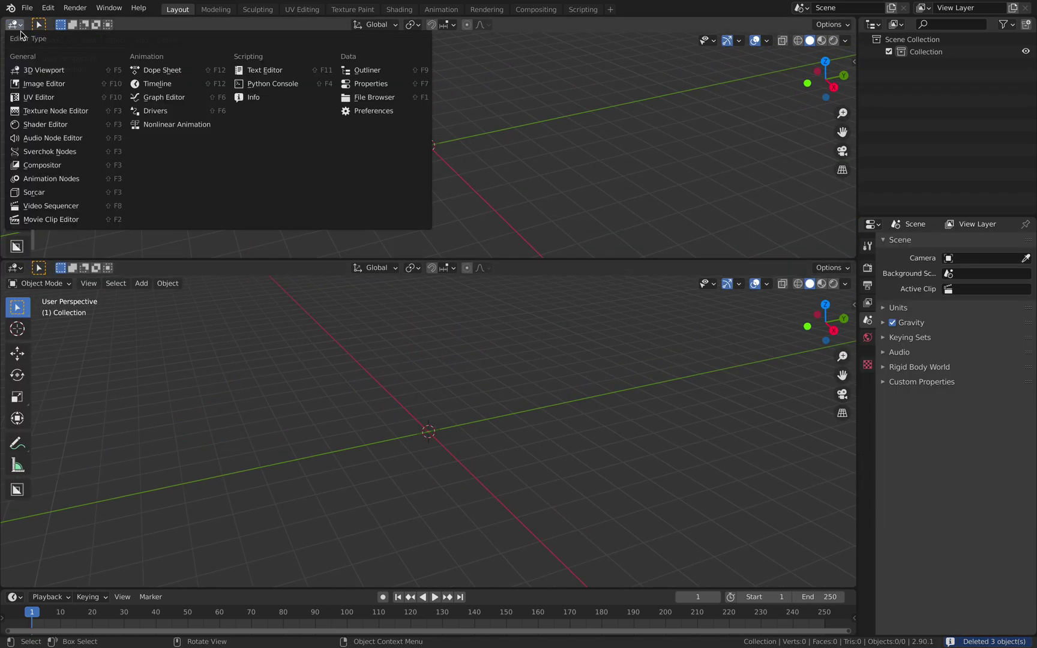
pyautogui.click(50, 151)
pyautogui.click(418, 29)
pyautogui.press('n')
# Step: Add a Plane node with N Verts X and N Verts Y set to 3
pyautogui.hotkey('shift', 'a')
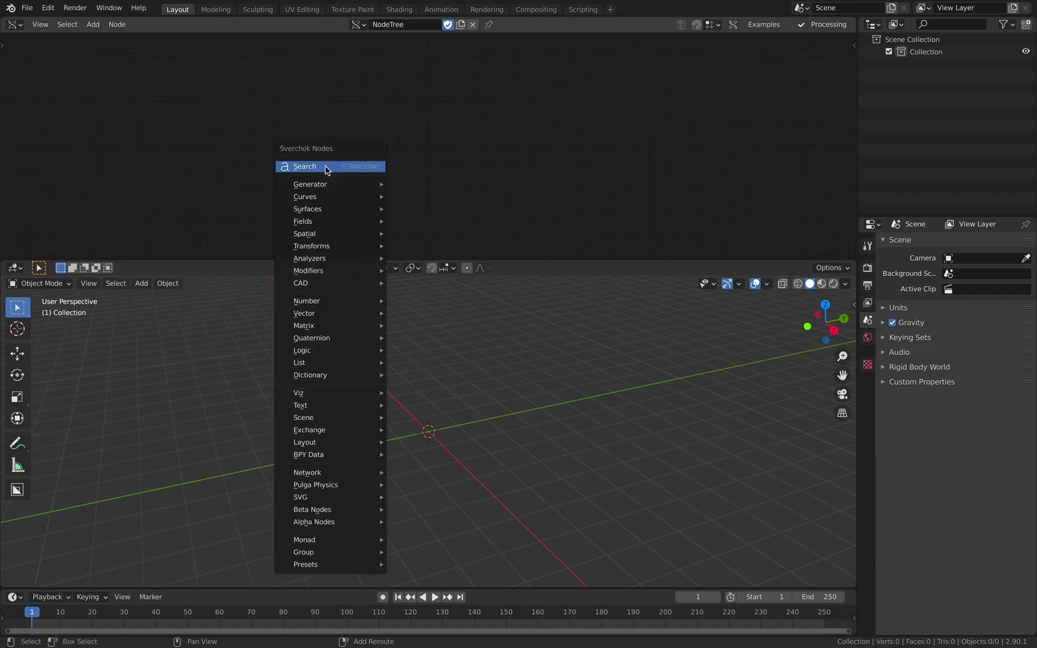
pyautogui.click(327, 169)
pyautogui.write('plane')
pyautogui.press('Return')
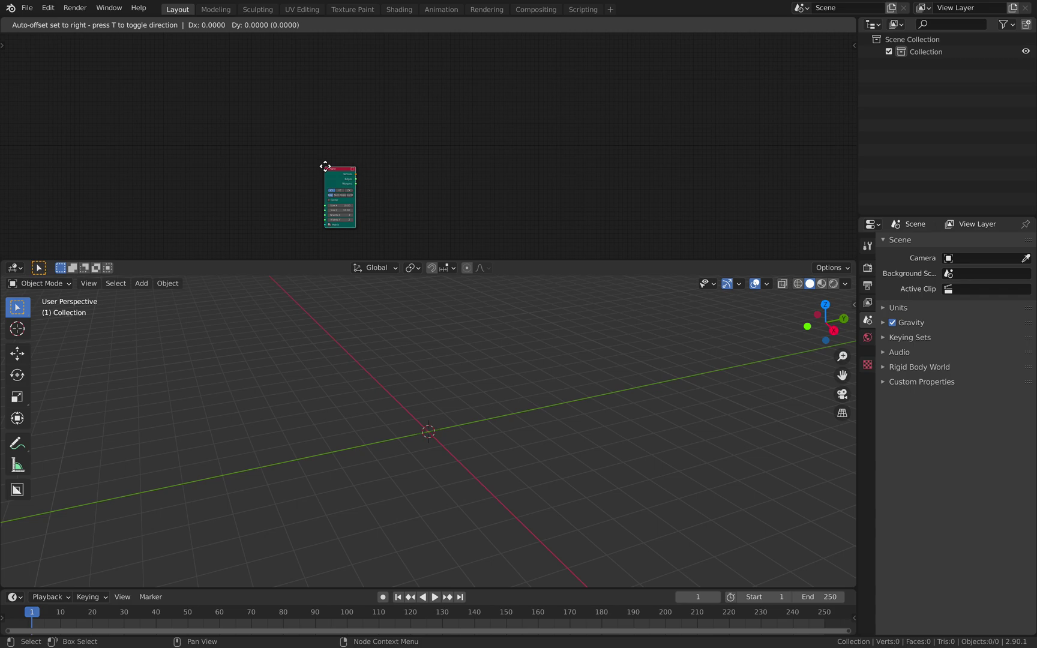
pyautogui.click(211, 160)
pyautogui.scroll(2, 276, 158)
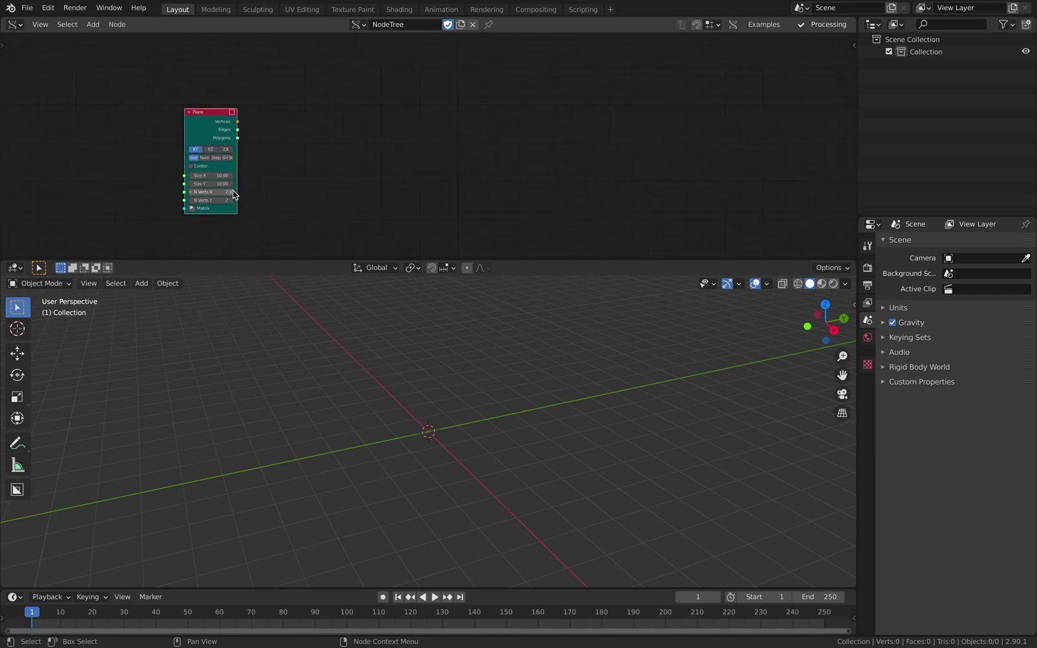
# Step: Add an Inset faces node and connect the Plane node's vertices, edges and polygons to it
pyautogui.hotkey('shift', 'a')
pyautogui.click(325, 133)
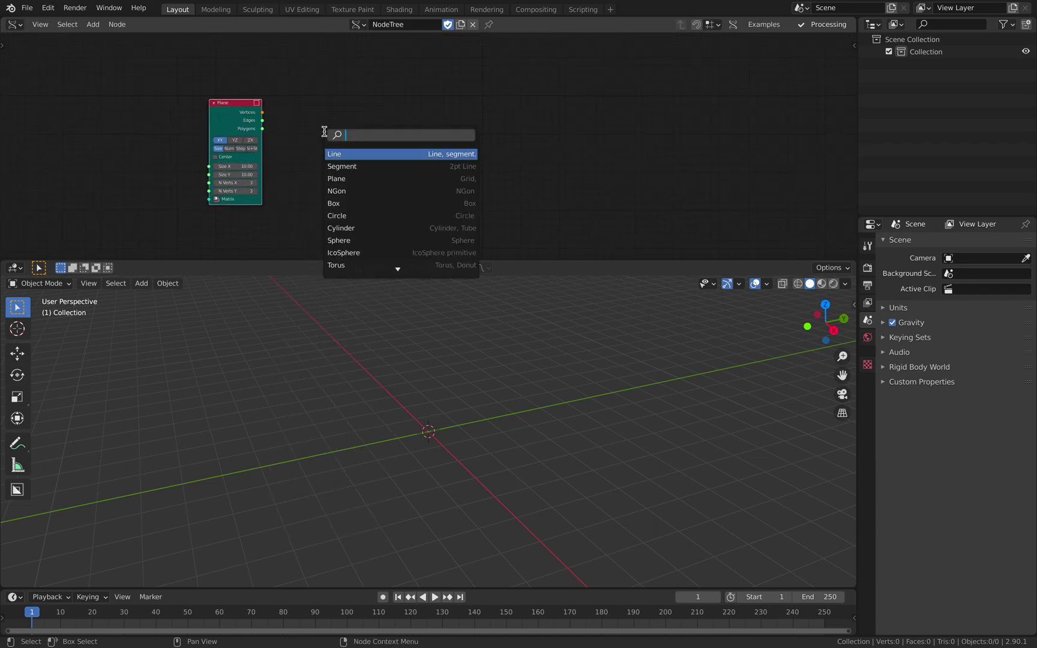
pyautogui.write('inse')
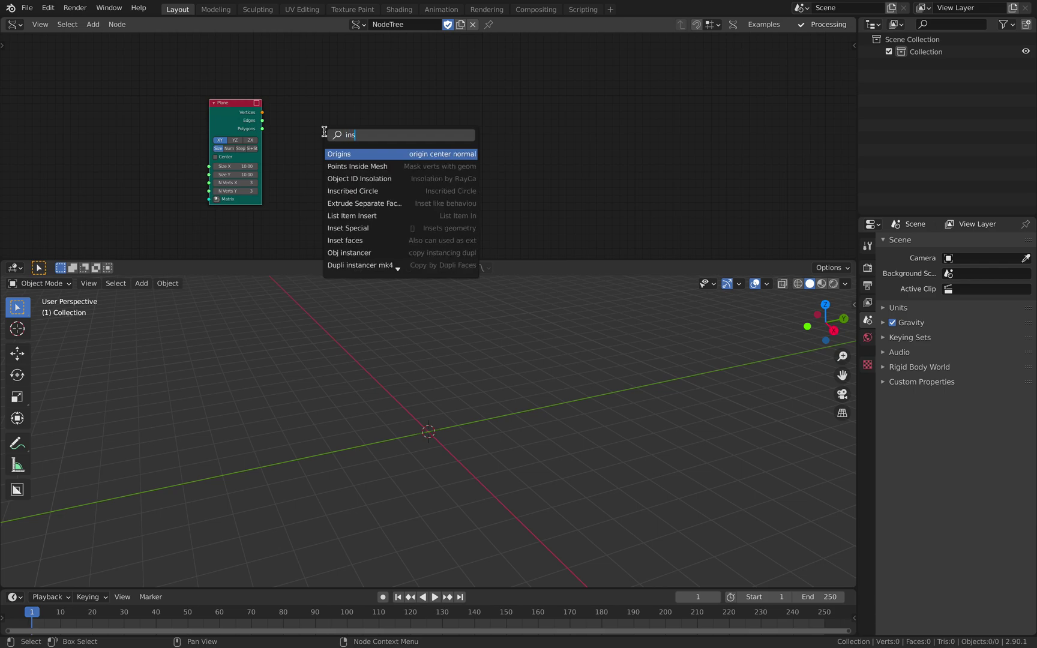
pyautogui.press('Down')
pyautogui.press('Down')
pyautogui.press('Down')
pyautogui.press('Return')
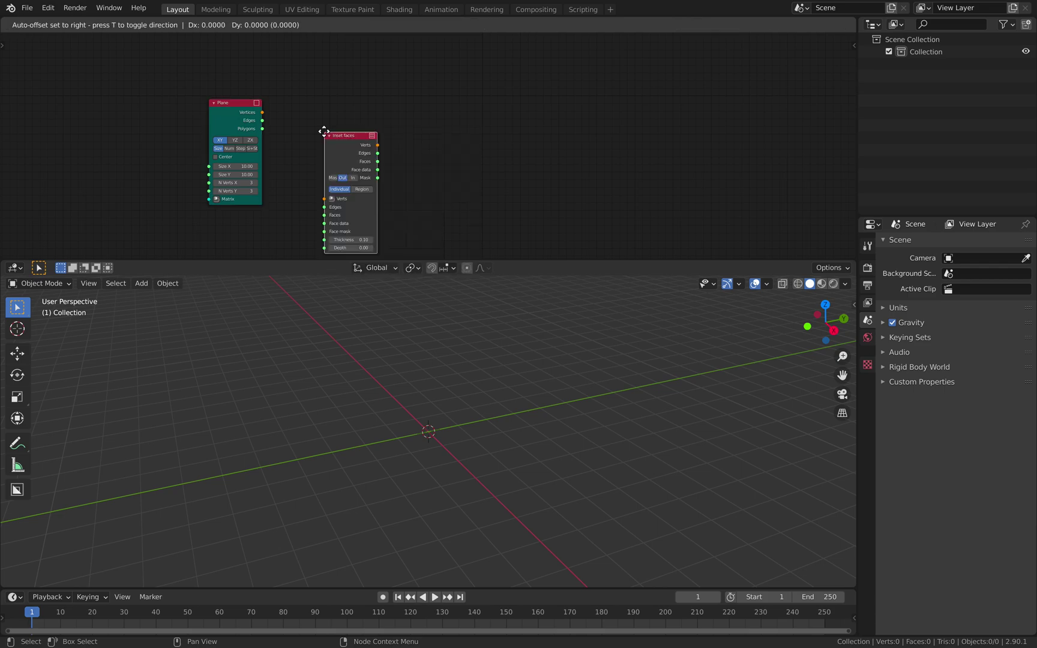
pyautogui.click(375, 92)
pyautogui.scroll(2, 329, 122)
pyautogui.keyDown('alt'); pyautogui.moveTo(208, 105); pyautogui.dragTo(382, 92, button='right'); pyautogui.keyUp('alt')
# Step: Add a Viewer Draw node and connect the Inset faces node's verts, edges and faces to it
pyautogui.hotkey('shift', 'a')
pyautogui.click(490, 90)
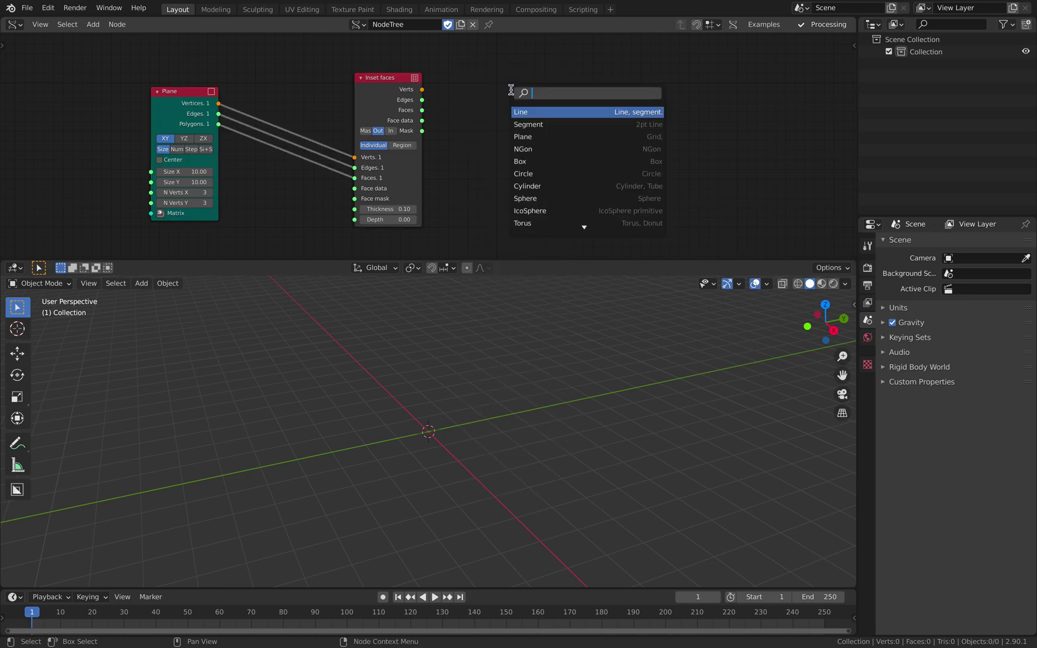
pyautogui.write('viewer d')
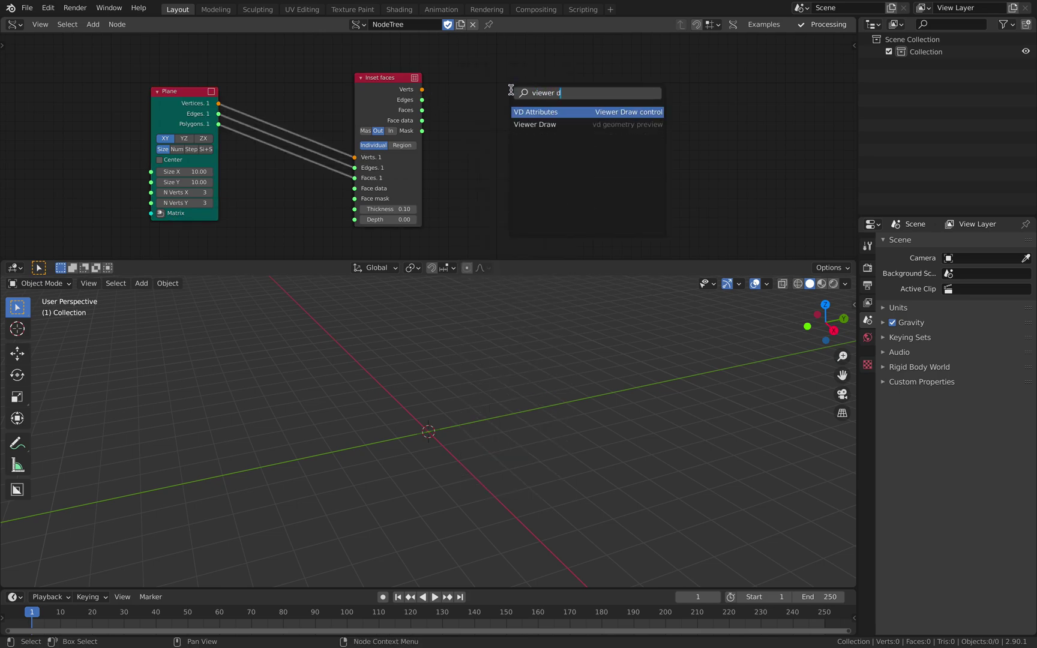
pyautogui.press('Down')
pyautogui.press('Return')
pyautogui.click(384, 95)
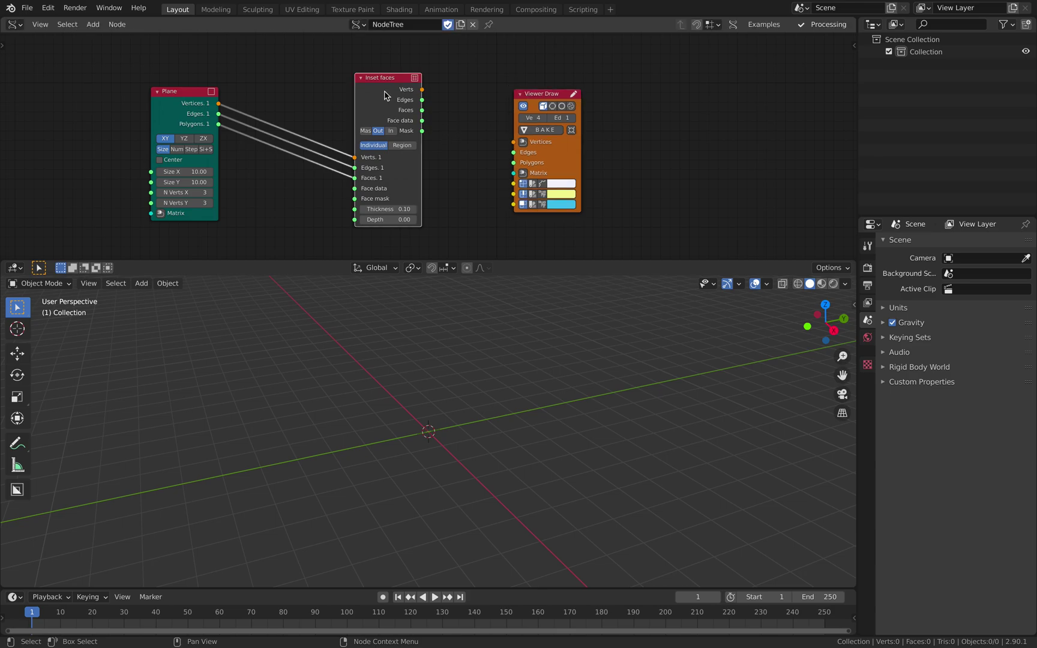
pyautogui.keyDown('shift'); pyautogui.click(540, 100); pyautogui.keyUp('shift')
pyautogui.press('f')
# Step: Set the Inset faces node's Thickness to 0.52 and Depth to 1.68
pyautogui.scroll(-3, 604, 451)
pyautogui.moveTo(604, 452)
pyautogui.mouseDown(button='middle')
pyautogui.moveTo(551, 430)
pyautogui.moveTo(391, 290)
pyautogui.mouseUp(button='middle')
pyautogui.moveTo(389, 209); pyautogui.dragTo(444, 217)
# Step: Save the file to the Desktop as loopextrude_001.blend
pyautogui.click(28, 8)
pyautogui.click(72, 101)
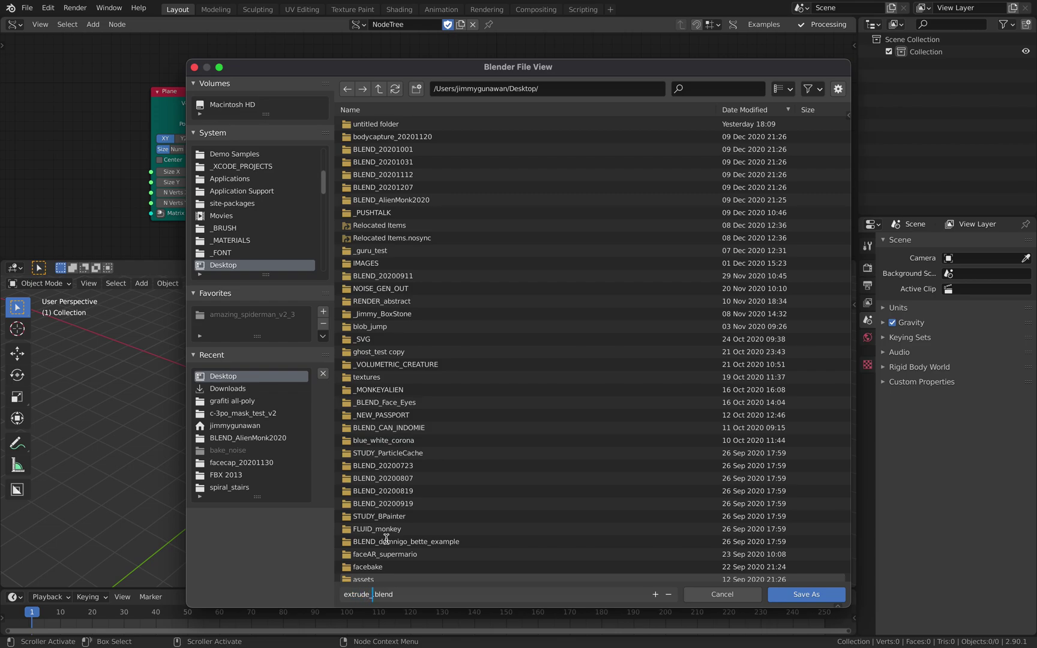
pyautogui.press('Return')
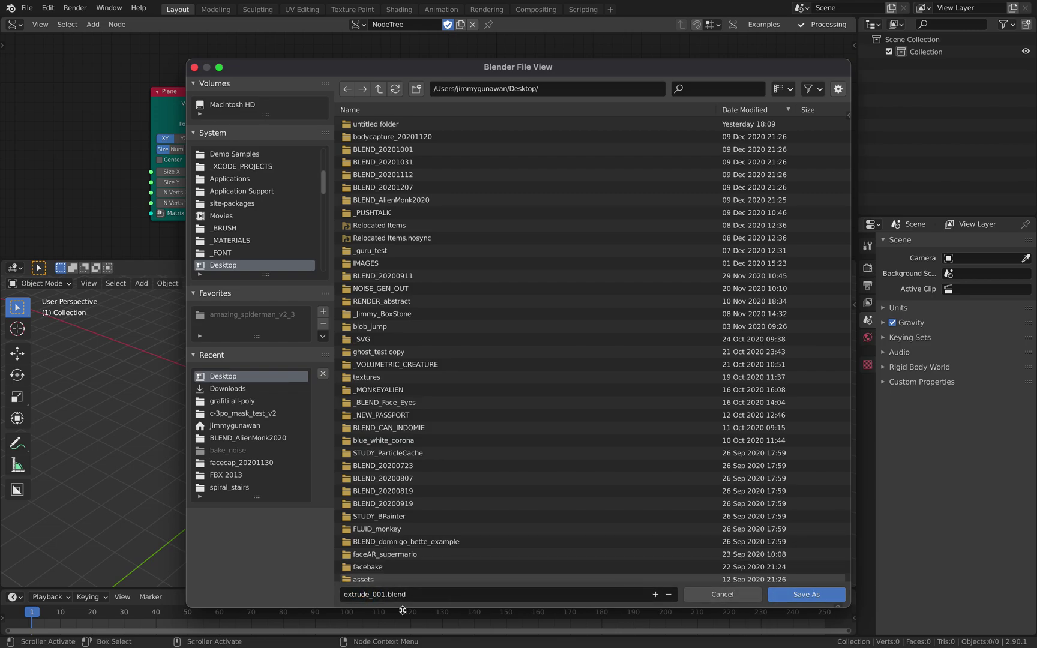
pyautogui.click(347, 594)
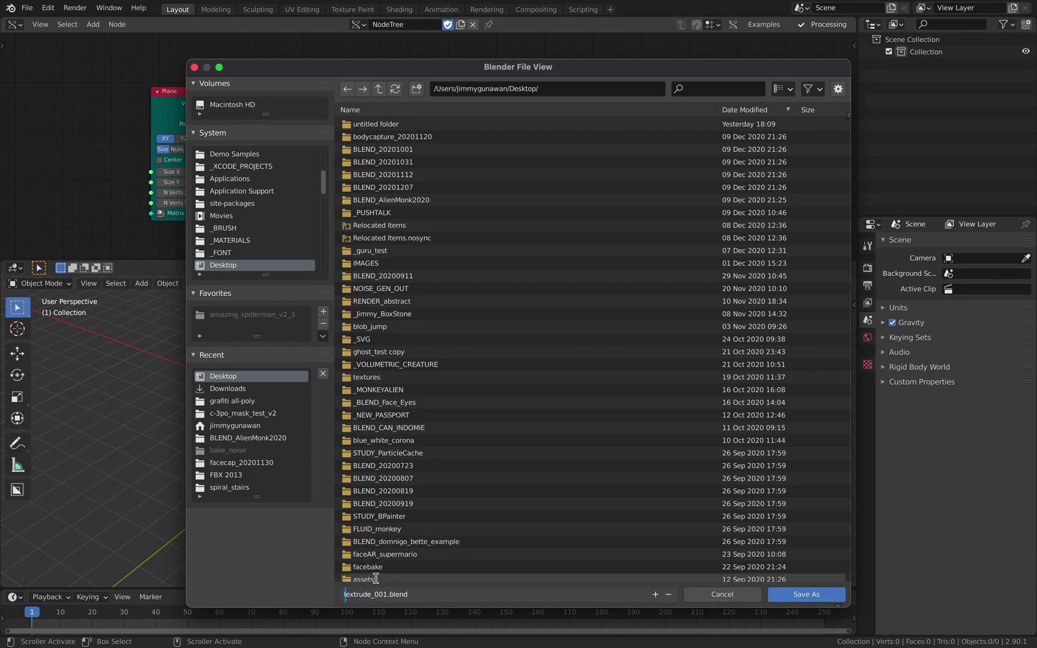
pyautogui.write('loop')
pyautogui.click(799, 593)
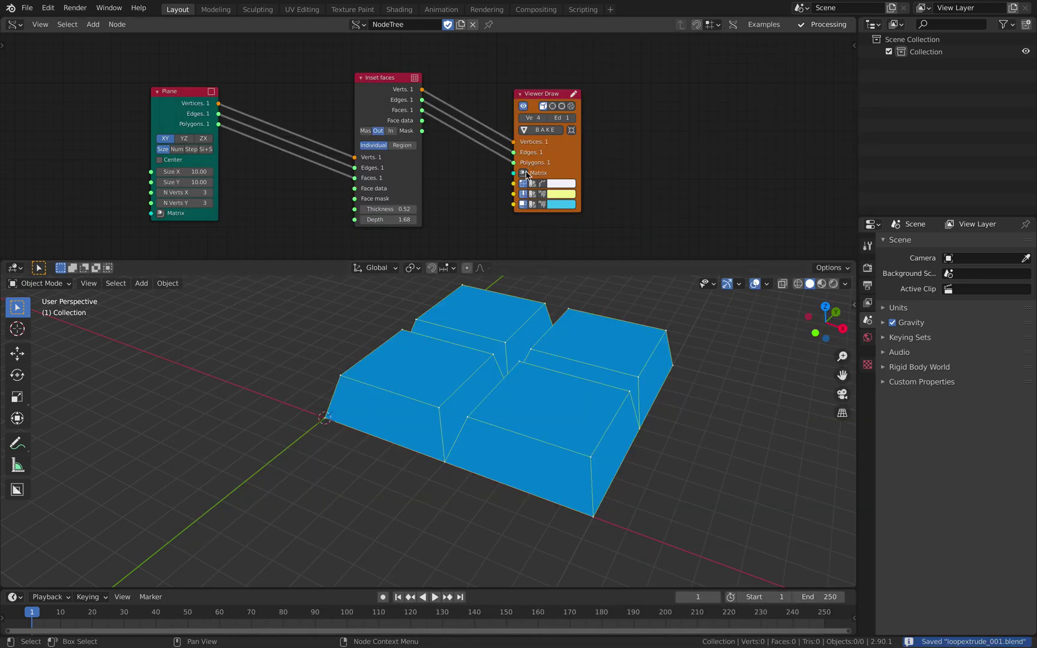
# Step: Enlarge the node editor area and rearrange the Viewer Draw, Inset faces and Plane nodes with more space between them
pyautogui.moveTo(528, 270); pyautogui.dragTo(528, 321)
pyautogui.moveTo(534, 135); pyautogui.dragTo(616, 114)
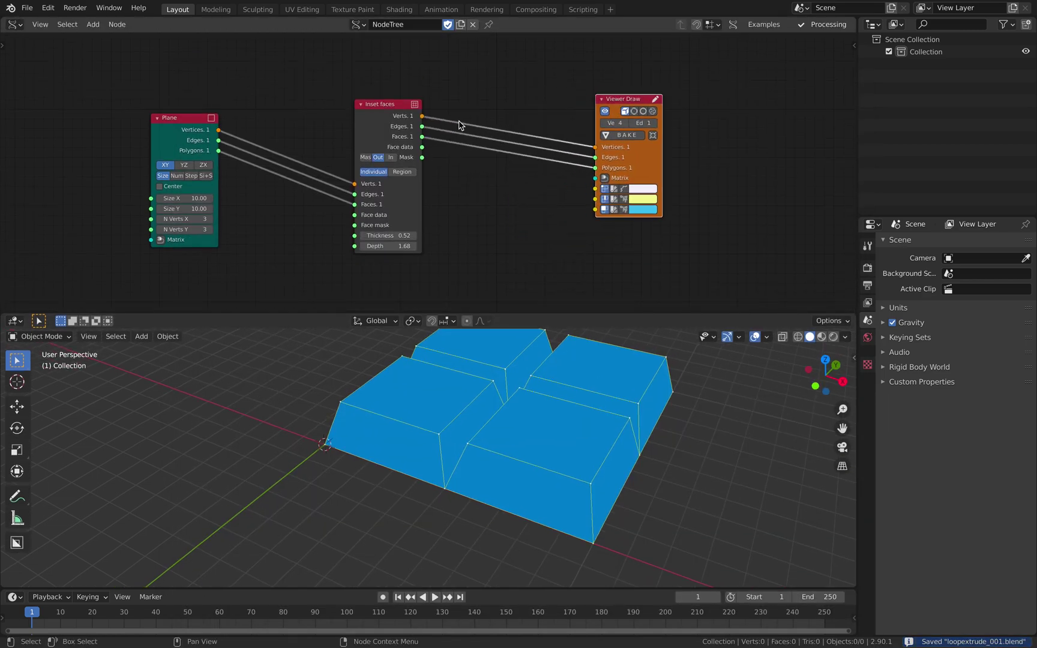
pyautogui.moveTo(392, 122); pyautogui.dragTo(407, 95)
pyautogui.moveTo(195, 115); pyautogui.dragTo(221, 123)
# Step: Increase the Inset faces node's Thickness to 1.30
pyautogui.moveTo(403, 207); pyautogui.dragTo(426, 206)
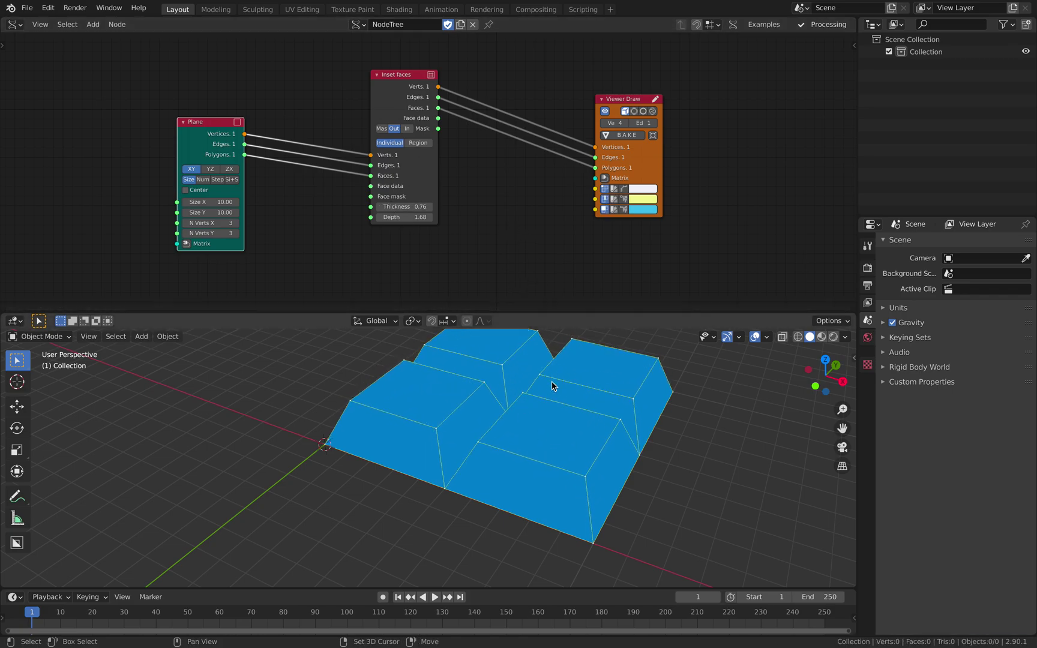
pyautogui.moveTo(551, 382); pyautogui.dragTo(512, 444, button='middle')
pyautogui.moveTo(403, 207); pyautogui.dragTo(432, 168)
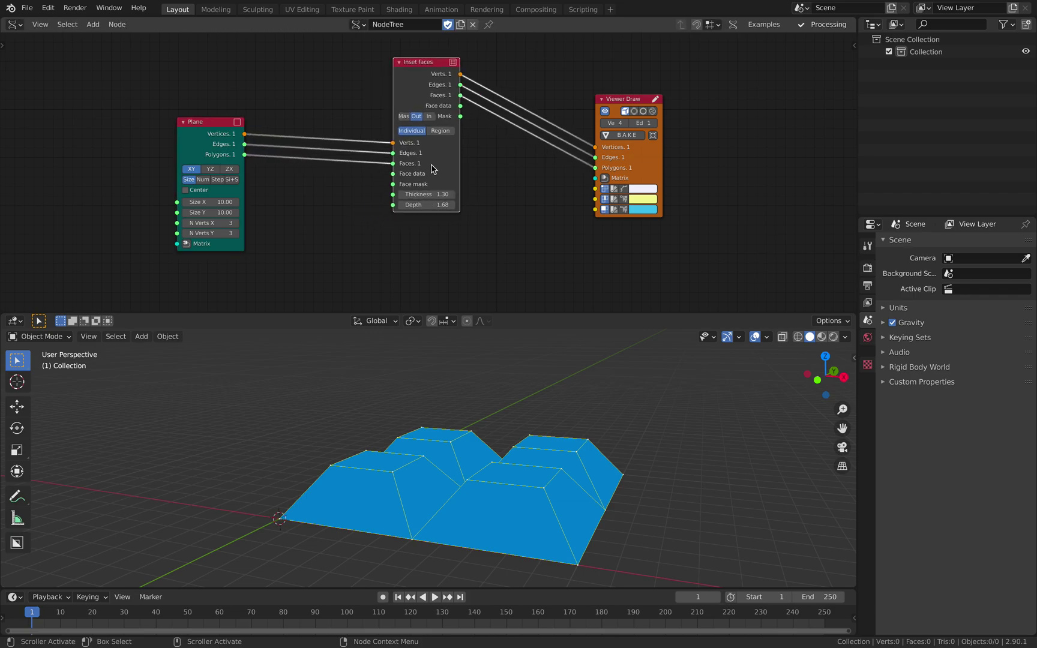
# Step: Spread the three nodes apart to leave room before Viewer Draw, and save the file
pyautogui.moveTo(629, 100); pyautogui.dragTo(727, 108)
pyautogui.moveTo(228, 133); pyautogui.dragTo(174, 135)
pyautogui.hotkey('ctrl', 's')
pyautogui.moveTo(413, 95); pyautogui.dragTo(347, 125)
# Step: Duplicate the Inset faces node and connect the original's outputs to the copy's inputs
pyautogui.hotkey('shift', 'd')
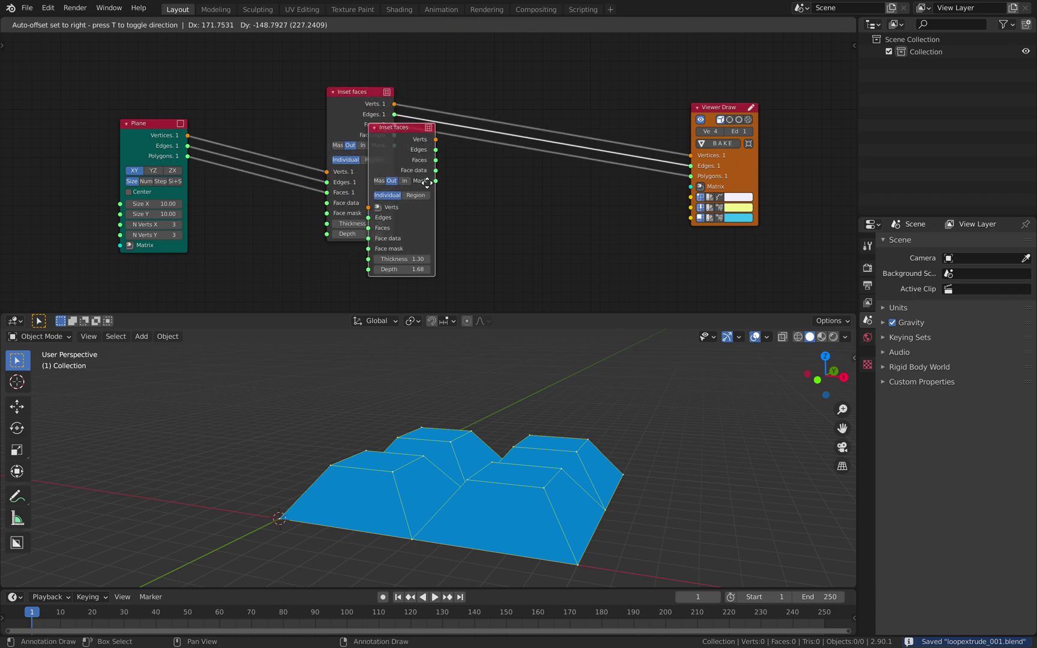
pyautogui.click(461, 195)
pyautogui.keyDown('shift'); pyautogui.click(355, 106); pyautogui.keyUp('shift')
pyautogui.press('f')
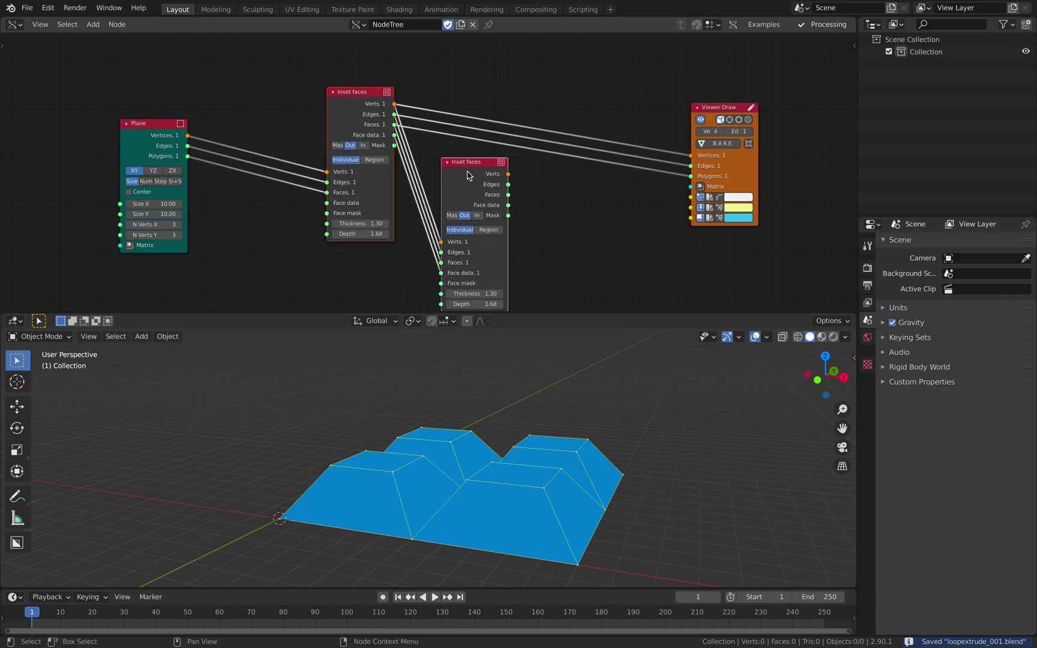
# Step: Connect the second Inset faces node to Viewer Draw and line both nodes up after the first Inset faces node
pyautogui.keyDown('shift'); pyautogui.click(710, 112); pyautogui.keyUp('shift')
pyautogui.press('f')
pyautogui.moveTo(474, 166)
pyautogui.mouseDown()
pyautogui.moveTo(523, 102)
pyautogui.moveTo(533, 64)
pyautogui.mouseUp()
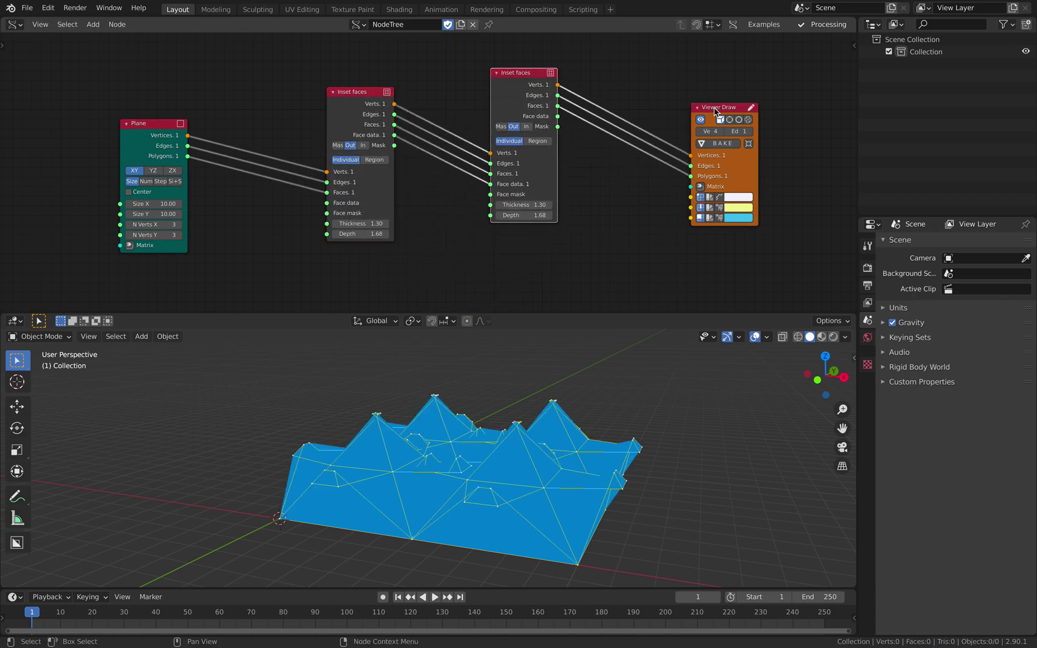
pyautogui.moveTo(715, 110); pyautogui.dragTo(654, 78)
# Step: Reduce the second Inset faces node's Thickness to 1.00
pyautogui.moveTo(585, 437); pyautogui.dragTo(516, 474, button='middle')
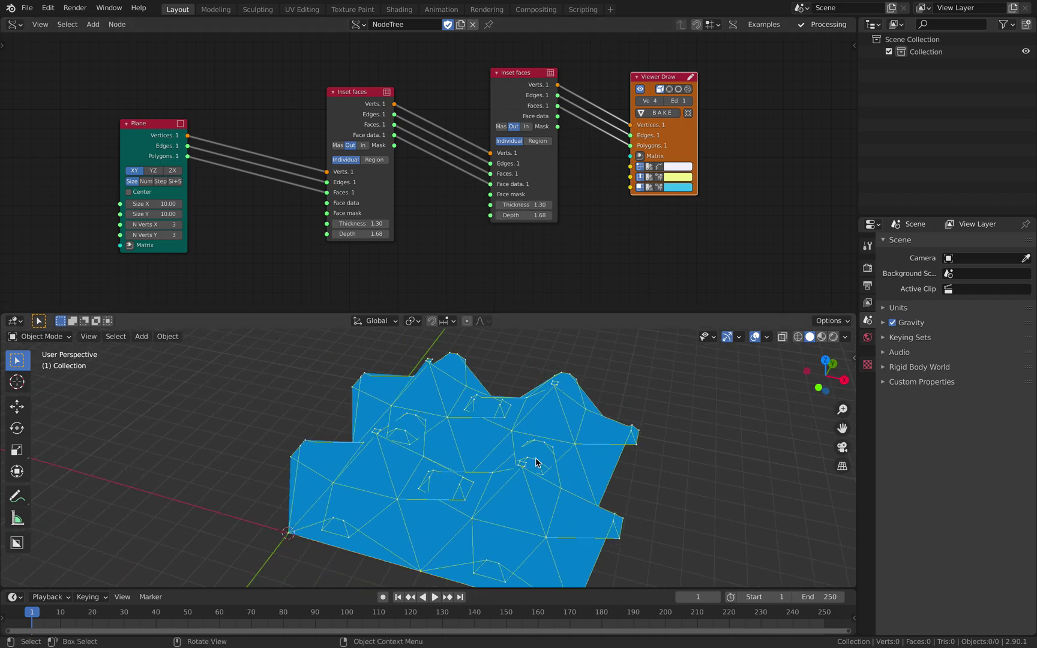
pyautogui.moveTo(530, 204); pyautogui.dragTo(502, 205)
pyautogui.scroll(1, 420, 144)
# Step: Connect the first Inset faces node's Mask output to the second's Face mask input and remove the Face data link
pyautogui.moveTo(389, 141); pyautogui.dragTo(425, 136)
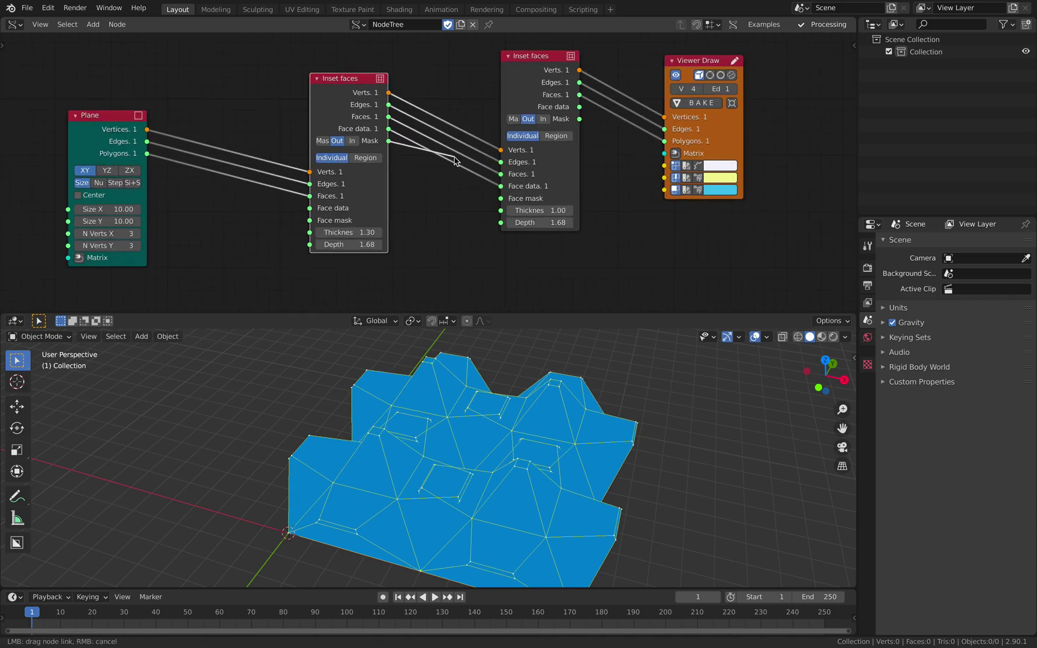
pyautogui.moveTo(500, 196); pyautogui.dragTo(489, 192)
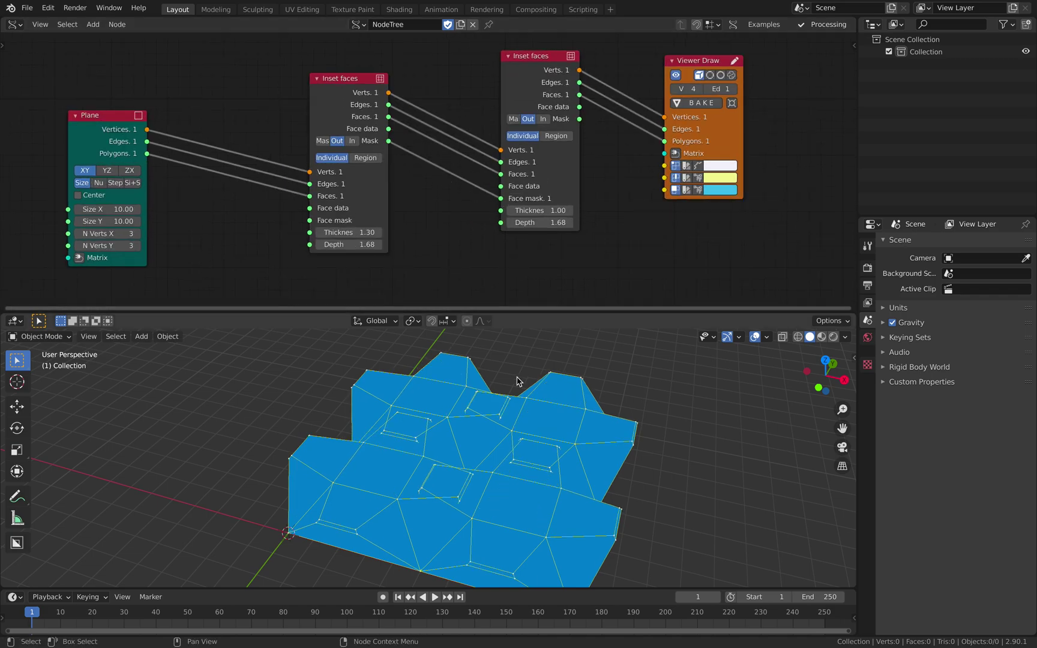
pyautogui.moveTo(518, 360); pyautogui.dragTo(541, 357, button='middle')
# Step: Switch the first Inset faces node to Region with Thickness 1.68, and set the second node's Thickness to 1.09
pyautogui.click(363, 159)
pyautogui.click(345, 158)
pyautogui.click(368, 160)
pyautogui.moveTo(520, 210); pyautogui.dragTo(528, 210)
pyautogui.moveTo(369, 232); pyautogui.dragTo(396, 232)
# Step: Set the first Inset faces node's mask type to In, Thickness to 1.75 and mode to Individual
pyautogui.click(342, 157)
pyautogui.click(367, 160)
pyautogui.click(354, 141)
pyautogui.moveTo(459, 372); pyautogui.dragTo(414, 447, button='middle')
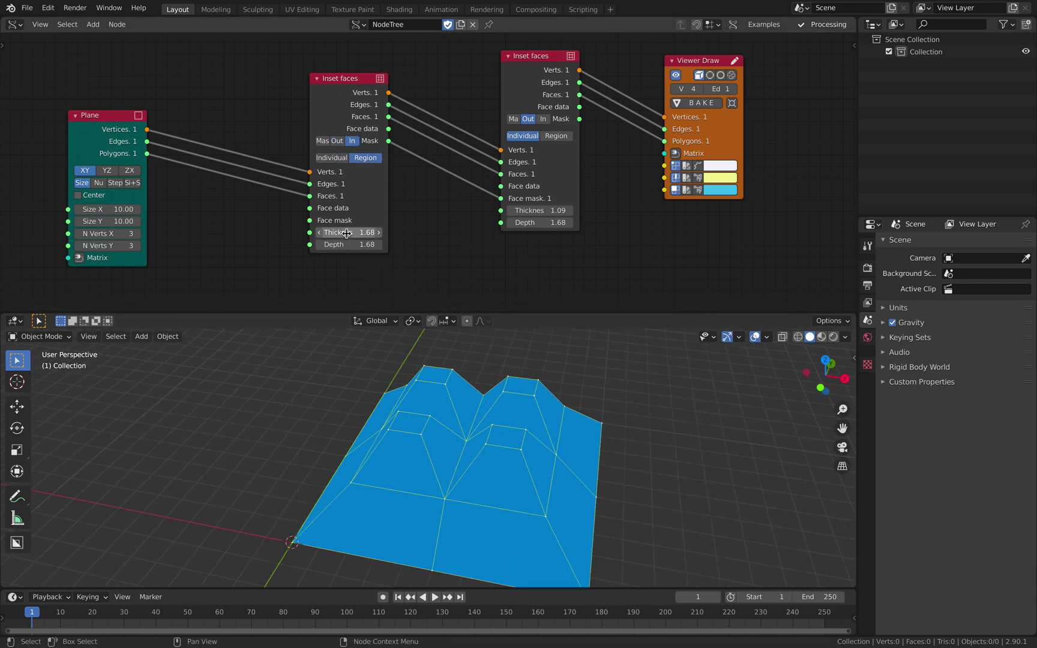
pyautogui.moveTo(360, 232); pyautogui.dragTo(365, 232)
pyautogui.click(341, 158)
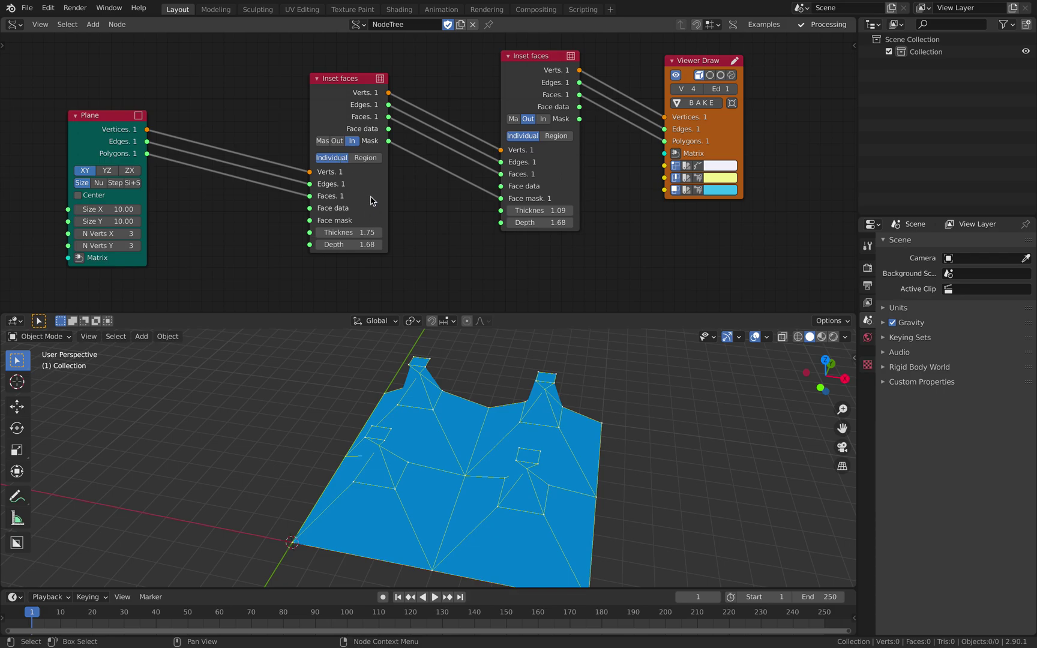
# Step: Set the second Inset faces node's Thickness to 0.51 and Depth to 1.84
pyautogui.moveTo(513, 215); pyautogui.dragTo(483, 214)
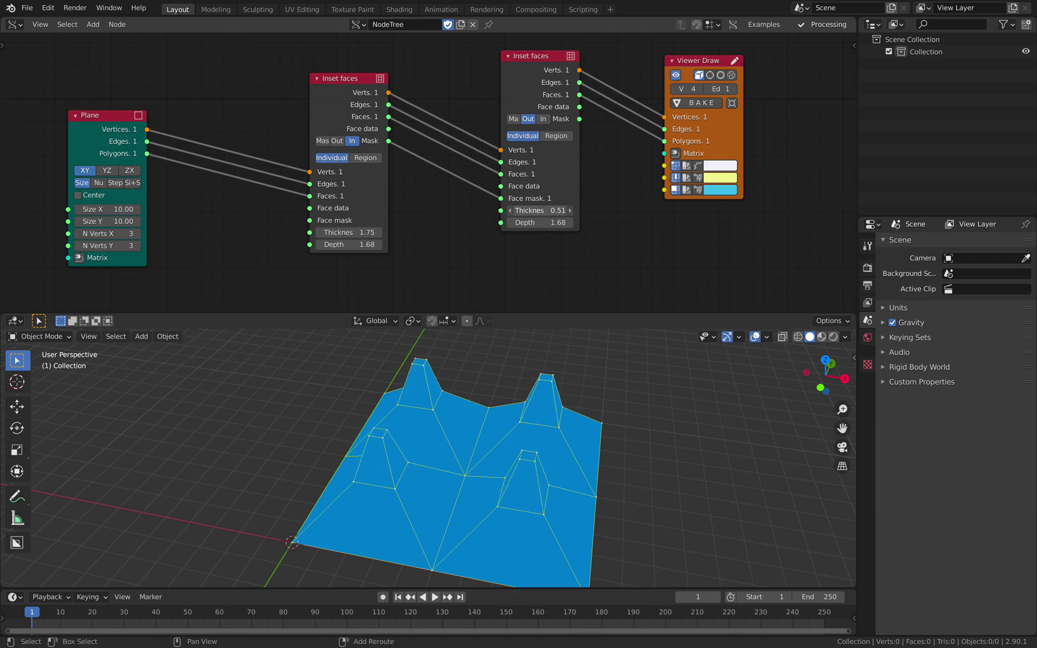
pyautogui.moveTo(552, 223); pyautogui.dragTo(564, 223)
# Step: Increase the Plane node's N Verts X to 5
pyautogui.moveTo(540, 390); pyautogui.dragTo(474, 411, button='middle')
pyautogui.click(137, 234)
pyautogui.click(137, 234)
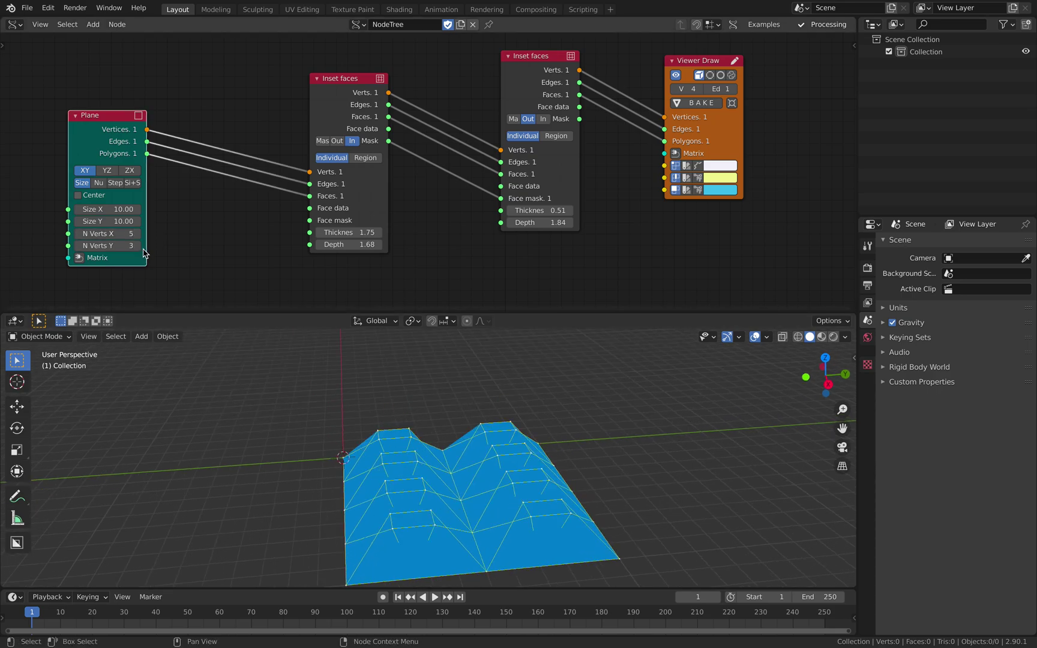
# Step: Set the Plane node's N Verts Y to 5 and both Size X and Size Y to 27.46, and save the file
pyautogui.click(137, 245)
pyautogui.click(138, 246)
pyautogui.moveTo(108, 209); pyautogui.dragTo(165, 222)
pyautogui.scroll(-3, 489, 470)
pyautogui.moveTo(488, 470); pyautogui.dragTo(441, 433, button='middle')
pyautogui.hotkey('ctrl', 's')
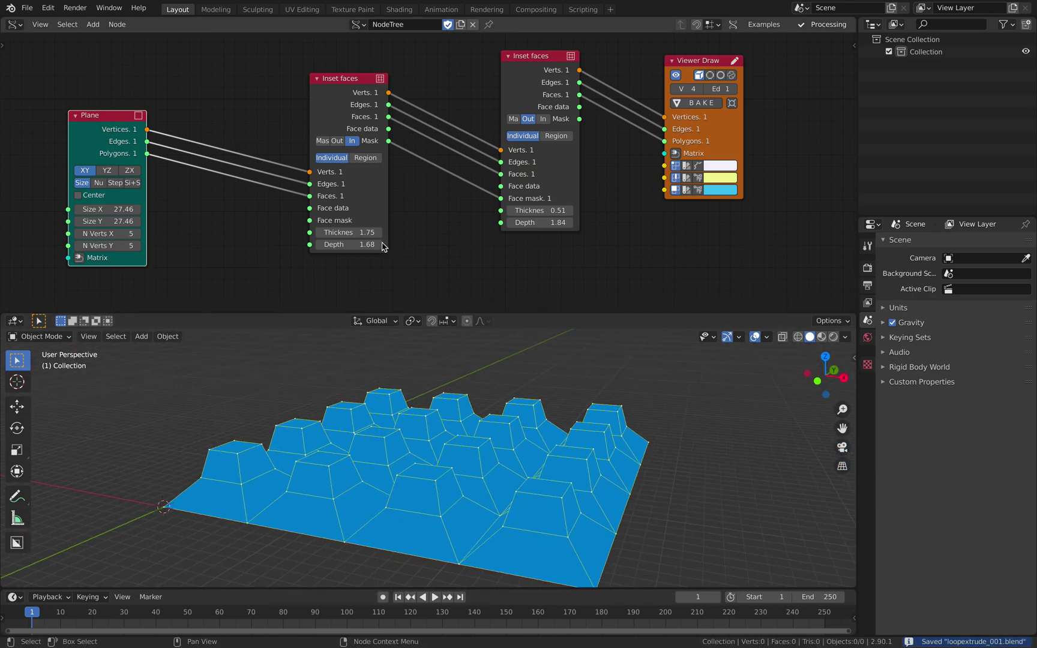
# Step: Set the first Inset faces node's Thickness to 1.93 and Depth to 2.58
pyautogui.moveTo(356, 235); pyautogui.dragTo(384, 244)
pyautogui.scroll(-1, 413, 230)
pyautogui.moveTo(413, 230); pyautogui.dragTo(452, 171, button='middle')
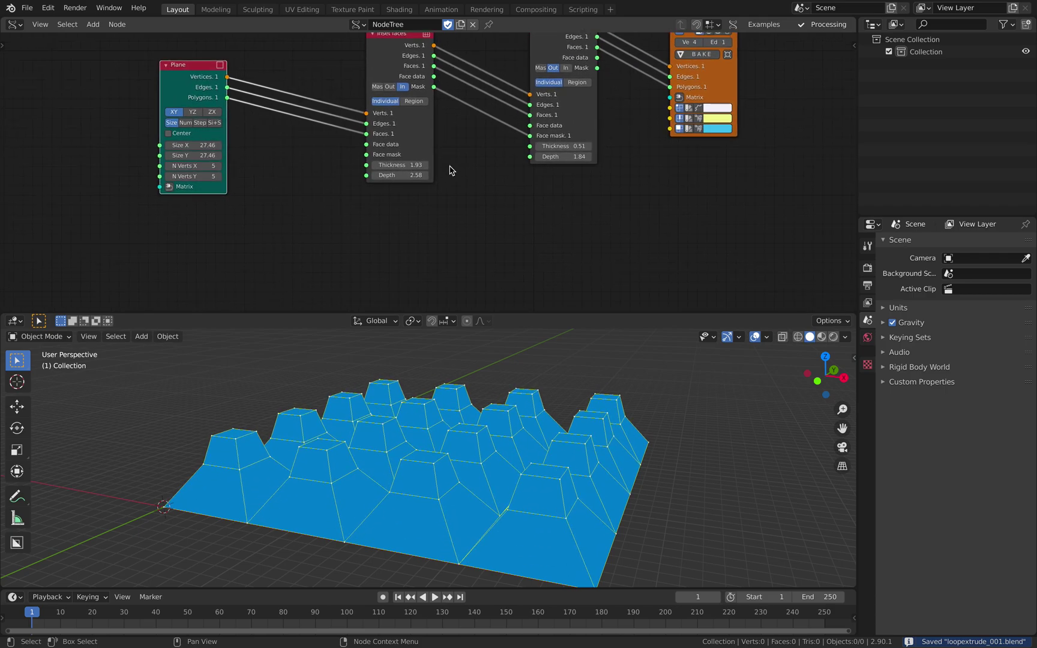
# Step: Arrange the two Inset faces nodes and Viewer Draw closer together in a row and turn off Viewer Draw's display
pyautogui.moveTo(699, 80); pyautogui.dragTo(741, 129)
pyautogui.scroll(-1, 450, 104)
pyautogui.moveTo(450, 104); pyautogui.dragTo(442, 117, button='middle')
pyautogui.moveTo(388, 72); pyautogui.dragTo(407, 52)
pyautogui.moveTo(422, 54); pyautogui.dragTo(403, 78, button='middle')
pyautogui.moveTo(402, 74); pyautogui.dragTo(423, 68)
pyautogui.moveTo(510, 72); pyautogui.dragTo(497, 67)
pyautogui.moveTo(656, 110); pyautogui.dragTo(583, 58)
pyautogui.click(581, 69)
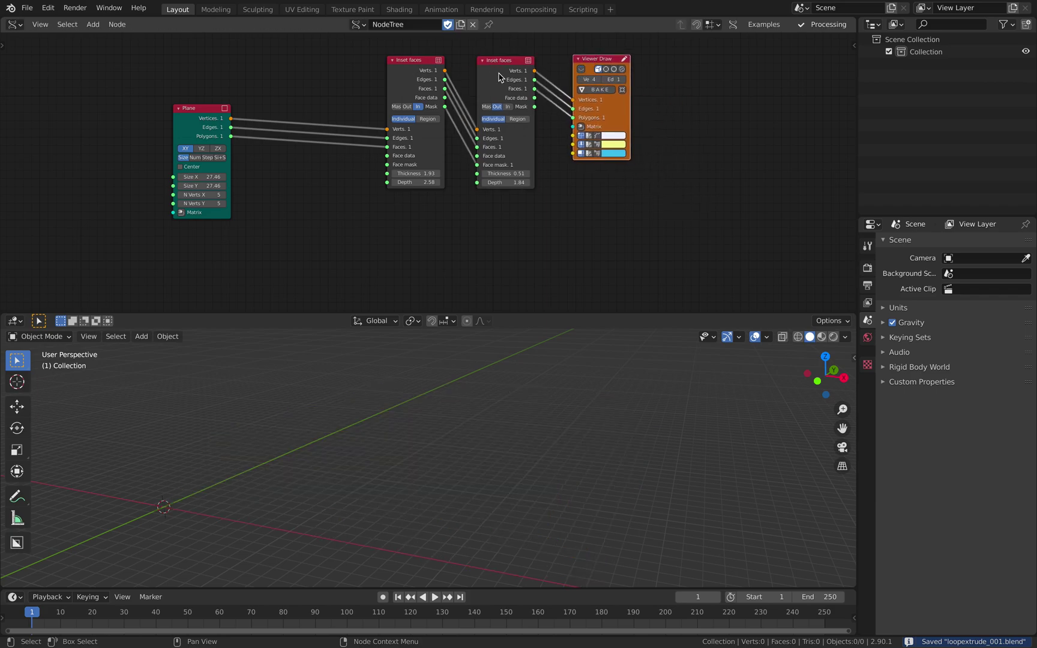
# Step: Duplicate both Inset faces nodes and place the linked copies below the originals
pyautogui.keyDown('shift'); pyautogui.click(406, 72); pyautogui.keyUp('shift')
pyautogui.hotkey('shift', 'd')
pyautogui.click(407, 255)
pyautogui.moveTo(406, 208); pyautogui.dragTo(412, 147, button='middle')
# Step: Add a Loop In node beside the duplicated Inset faces pair, between it and the Plane node
pyautogui.hotkey('shift', 'a')
pyautogui.click(318, 190)
pyautogui.write('loop')
pyautogui.press('Return')
pyautogui.click(329, 190)
pyautogui.scroll(1, 329, 190)
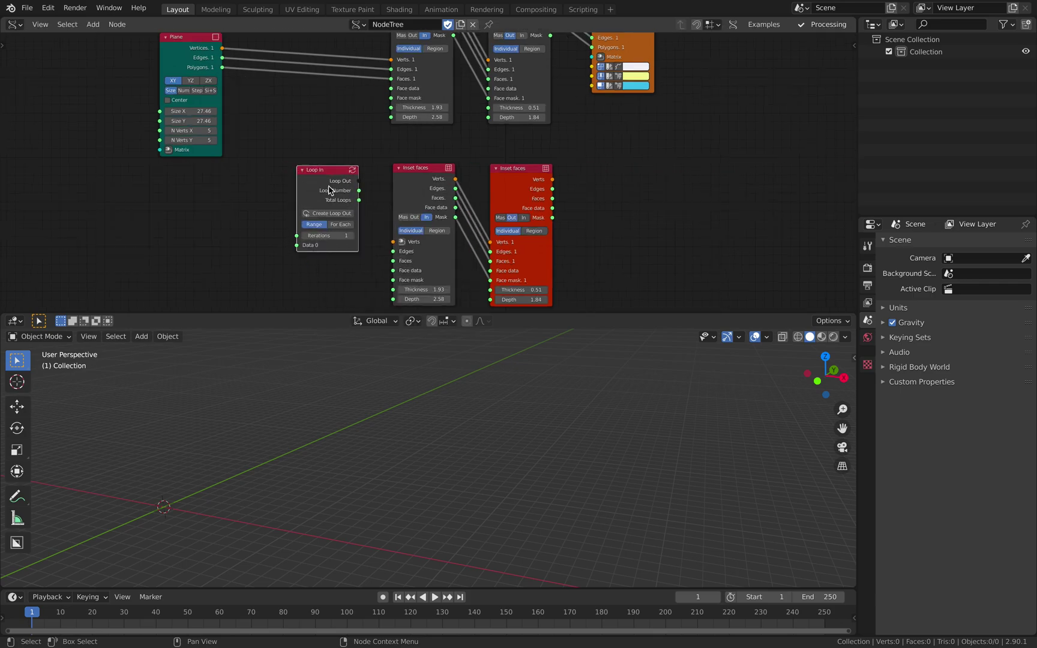
pyautogui.scroll(2, 329, 187)
pyautogui.moveTo(317, 170); pyautogui.dragTo(295, 162)
# Step: Connect the Plane node's Vertices and Polygons outputs to Loop In's Data 0 and Data 1 inputs
pyautogui.scroll(-3, 279, 162)
pyautogui.moveTo(243, 160); pyautogui.dragTo(267, 165, button='middle')
pyautogui.moveTo(208, 66); pyautogui.dragTo(311, 235)
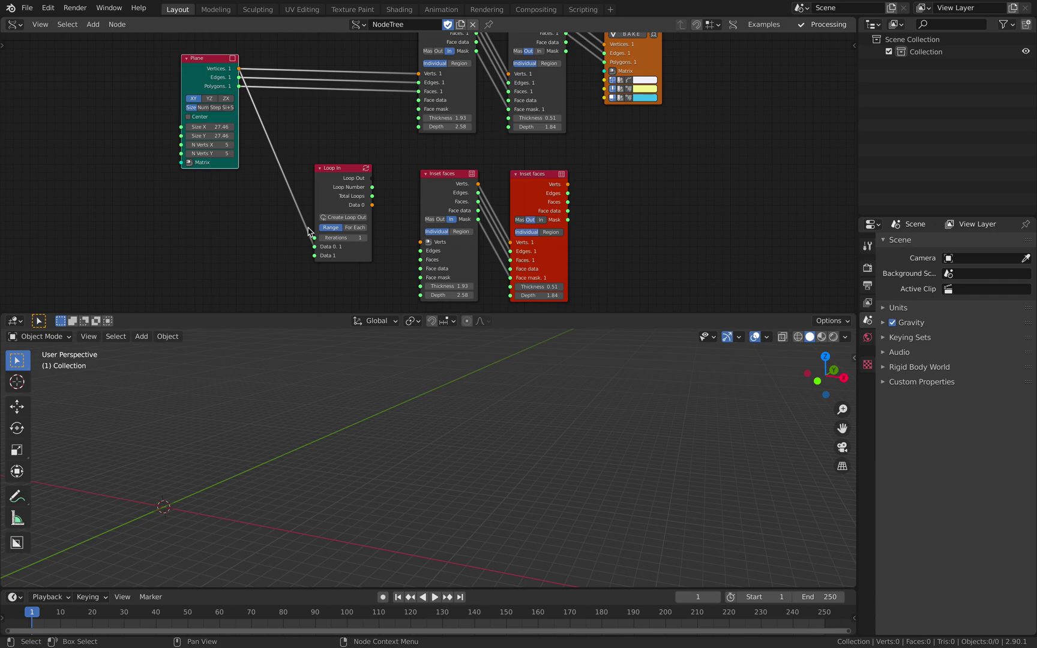
pyautogui.moveTo(247, 89); pyautogui.dragTo(281, 193)
pyautogui.moveTo(314, 257); pyautogui.dragTo(315, 256)
pyautogui.moveTo(338, 171); pyautogui.dragTo(328, 156)
pyautogui.scroll(2, 313, 213)
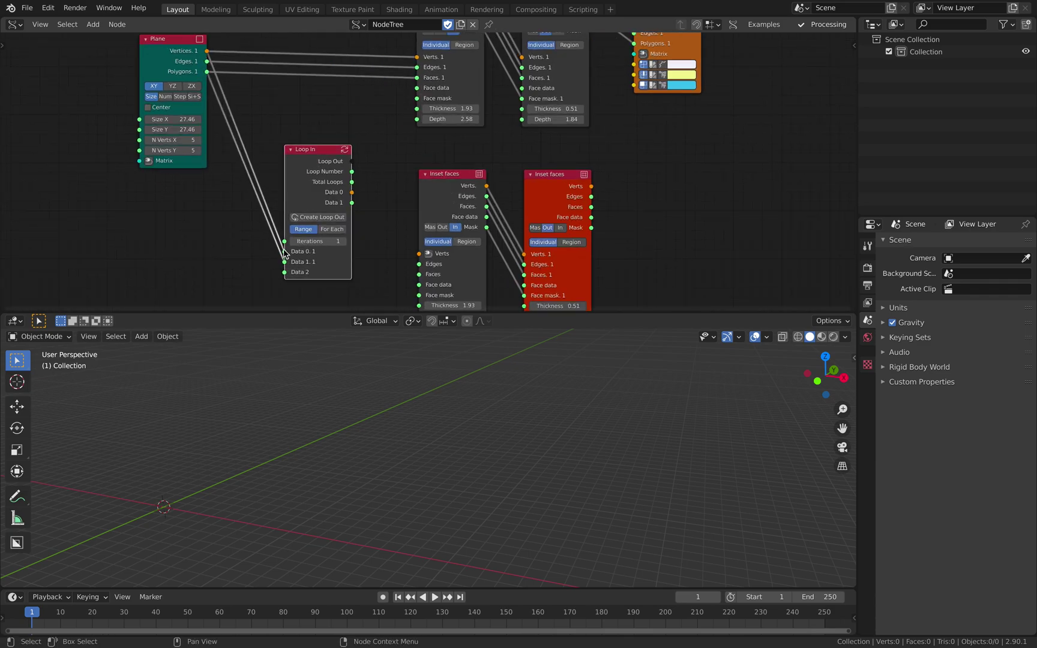
# Step: Connect Loop In's Data 0 and Data 1 outputs to the first duplicated Inset faces node's Verts and Faces
pyautogui.moveTo(352, 193); pyautogui.dragTo(416, 272)
pyautogui.moveTo(416, 270); pyautogui.dragTo(351, 231, button='middle')
pyautogui.scroll(-1, 351, 231)
pyautogui.click(475, 146)
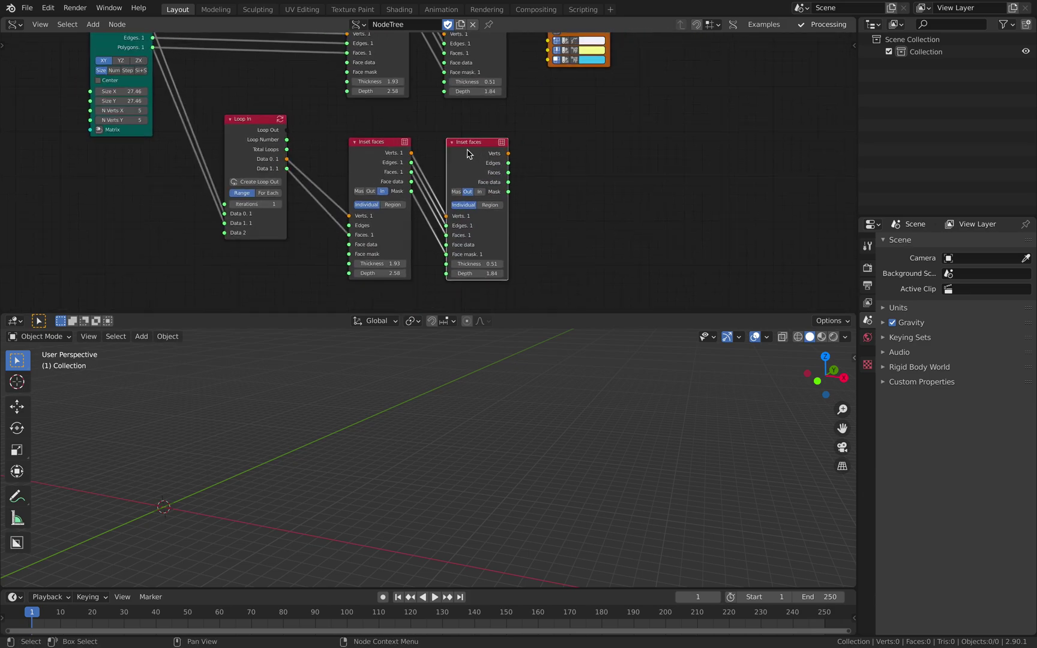
pyautogui.moveTo(540, 147)
pyautogui.mouseDown(button='middle')
pyautogui.moveTo(517, 149)
pyautogui.moveTo(531, 149)
pyautogui.mouseUp(button='middle')
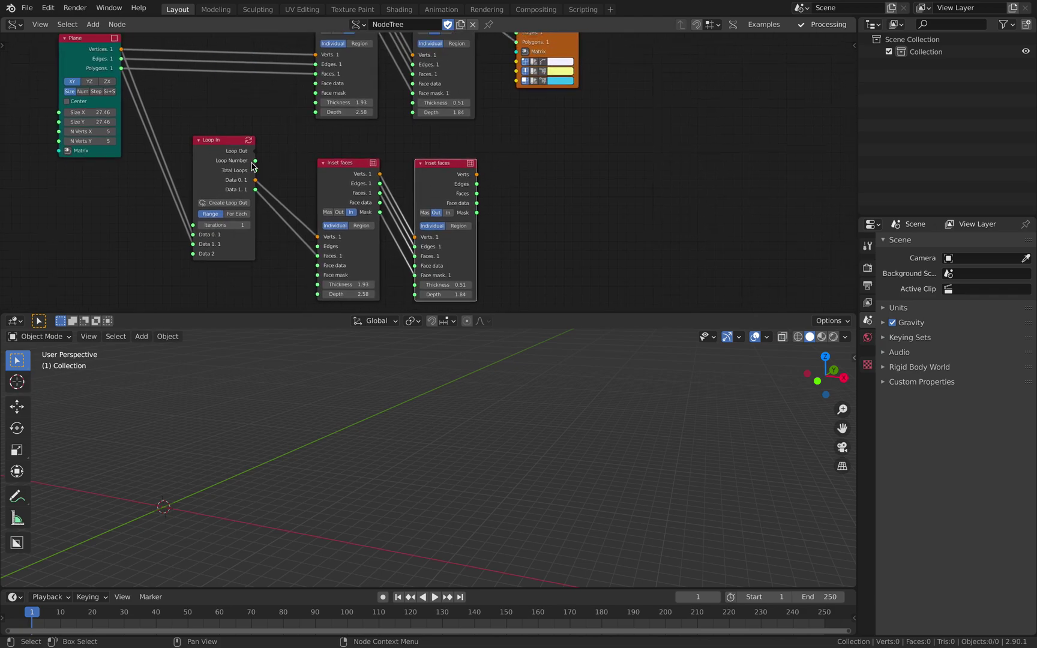
# Step: Create the paired Loop Out node from Loop In and connect the second duplicated inset's Verts and Faces to its Data 0 and Data 1
pyautogui.scroll(1, 252, 160)
pyautogui.click(222, 207)
pyautogui.moveTo(465, 143); pyautogui.dragTo(594, 122)
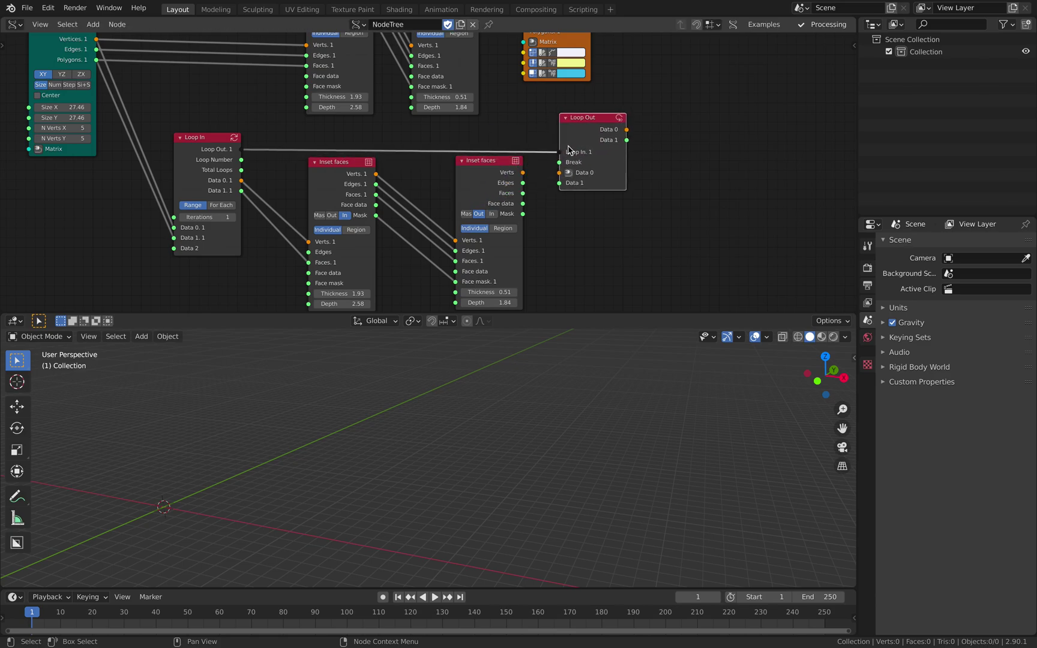
pyautogui.moveTo(523, 173); pyautogui.dragTo(559, 183)
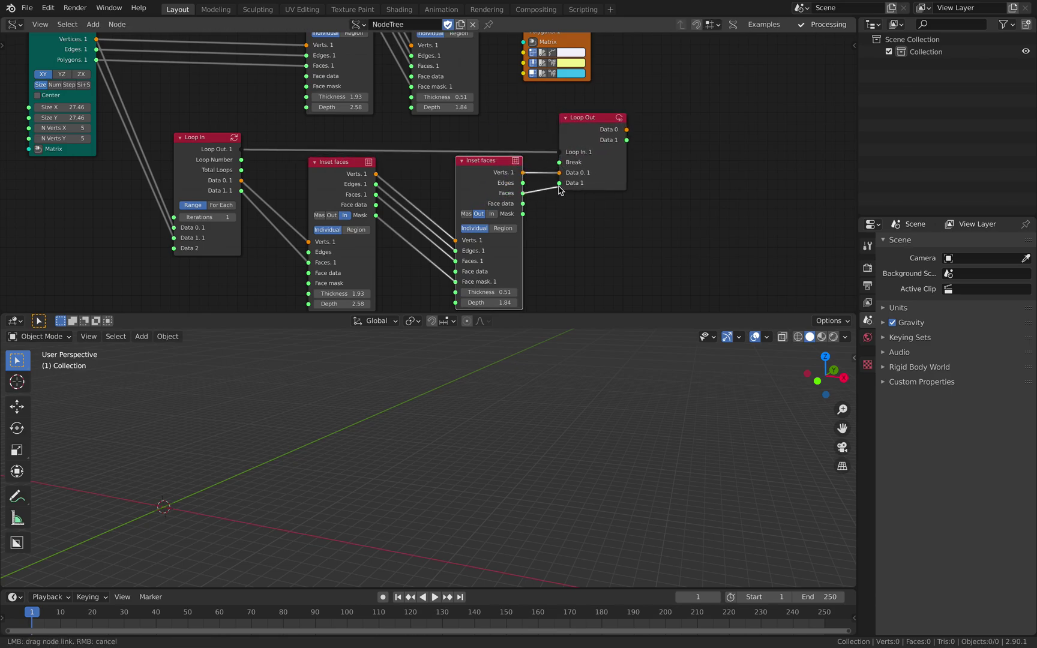
pyautogui.moveTo(669, 109); pyautogui.dragTo(594, 172, button='middle')
pyautogui.press('super+s')
# Step: Add a Mesh viewer node next to Loop Out
pyautogui.hotkey('shift', 'a')
pyautogui.click(620, 138)
pyautogui.write('mesh vi')
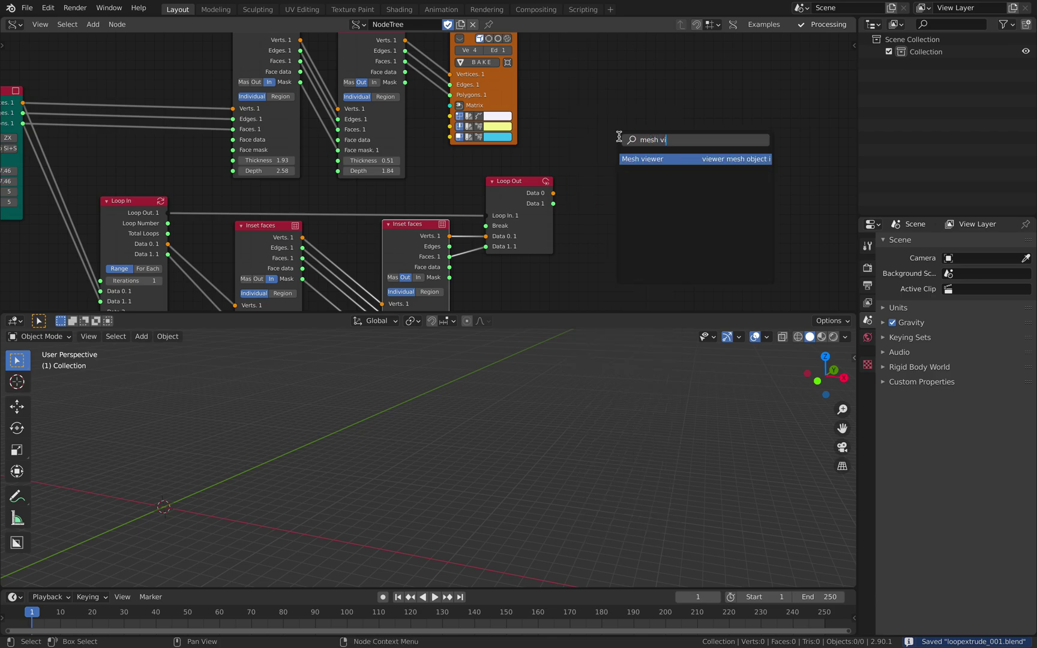
pyautogui.press('Return')
pyautogui.click(637, 161)
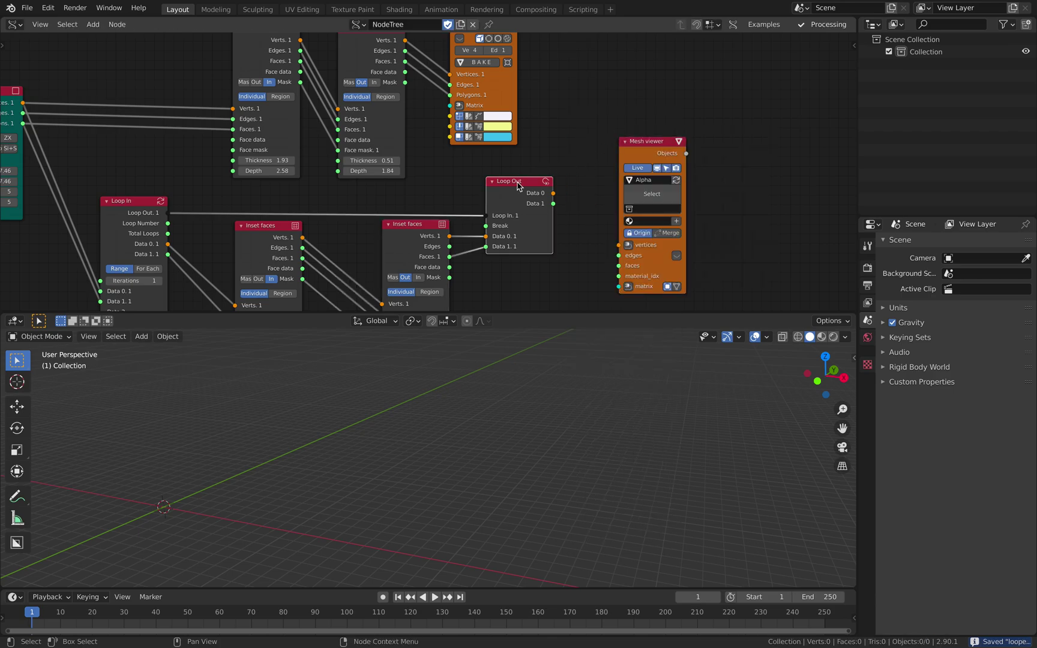
# Step: Connect Loop Out's Data 0 and Data 1 to the Mesh viewer's vertices and faces, and save the file
pyautogui.moveTo(613, 104); pyautogui.dragTo(639, 59, button='middle')
pyautogui.moveTo(579, 147); pyautogui.dragTo(597, 176)
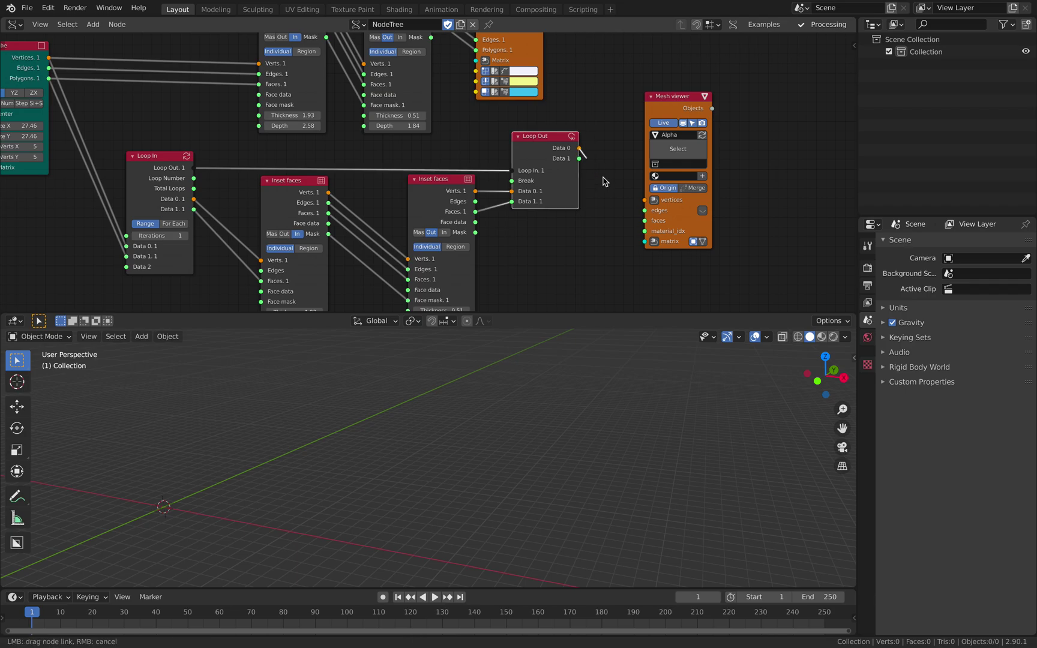
pyautogui.moveTo(644, 205); pyautogui.dragTo(579, 158)
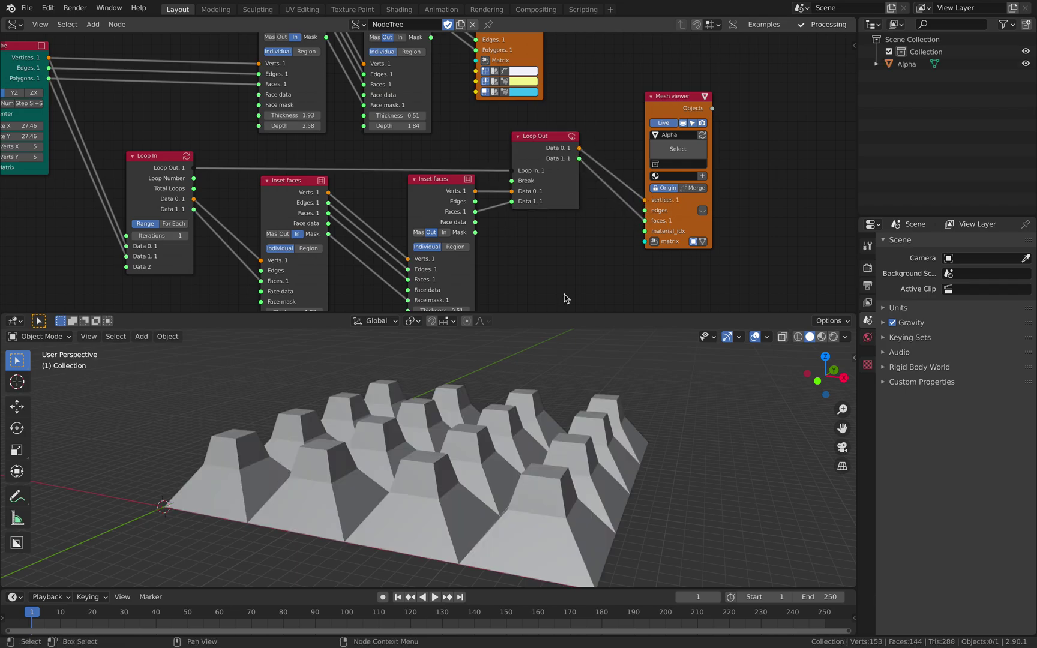
pyautogui.moveTo(589, 412); pyautogui.dragTo(496, 413, button='middle')
pyautogui.hotkey('ctrl', 's')
# Step: Set Loop In's Iterations to 3 and look at the generated mesh from another angle
pyautogui.scroll(-2, 521, 250)
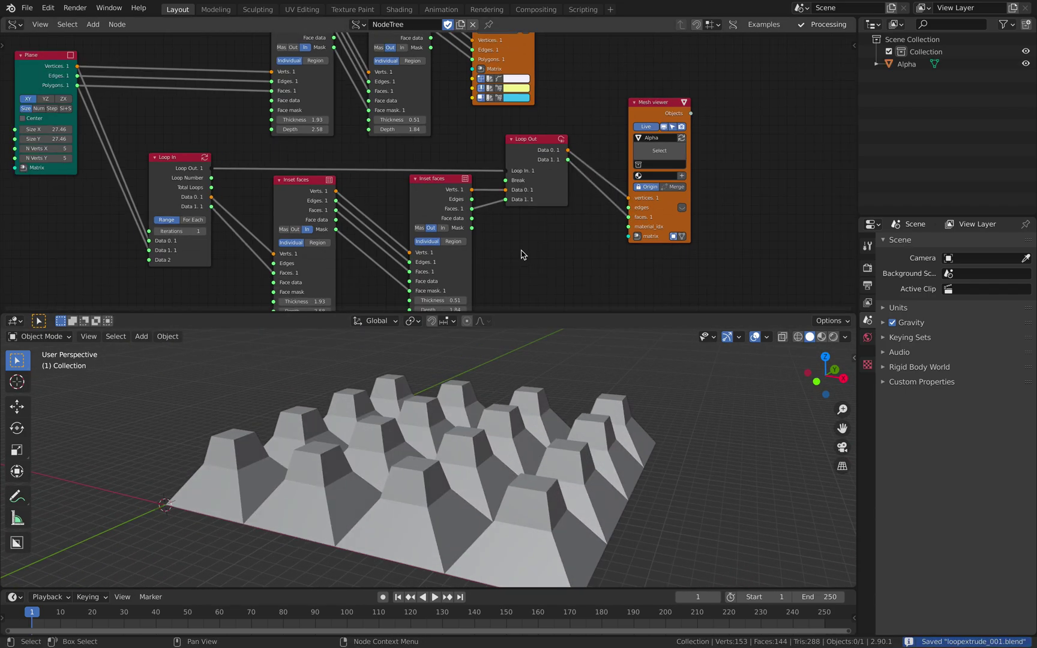
pyautogui.moveTo(520, 248); pyautogui.dragTo(522, 237, button='middle')
pyautogui.keyDown('ctrl'); pyautogui.hscroll(-4, 512, 242); pyautogui.keyUp('ctrl')
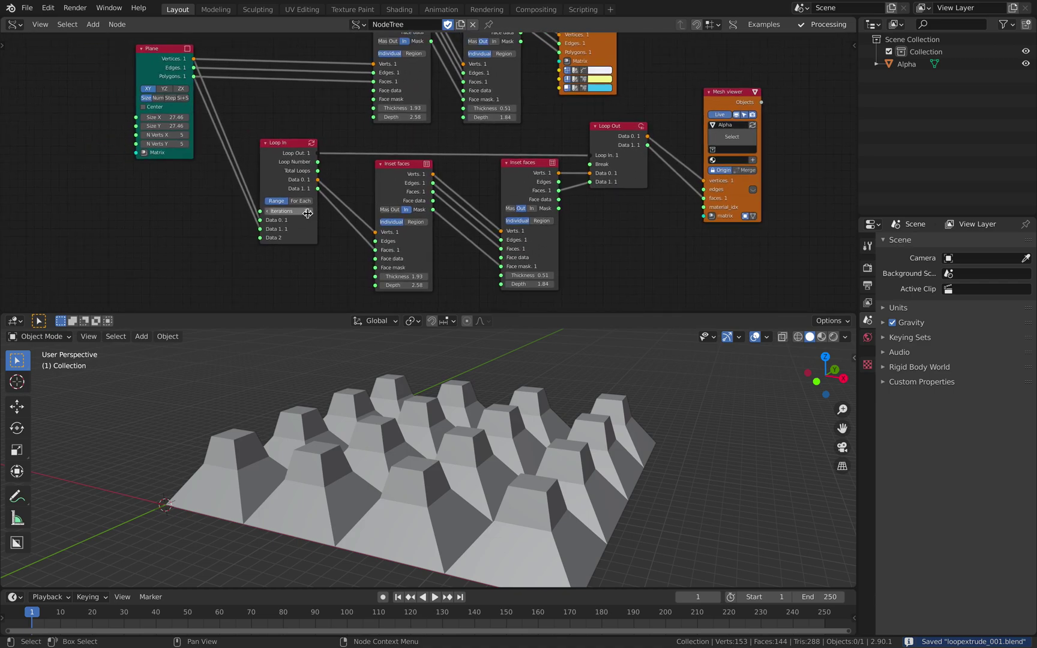
pyautogui.click(308, 211)
pyautogui.click(310, 211)
pyautogui.moveTo(830, 374); pyautogui.dragTo(798, 376)
# Step: Enable Cavity and Shadow in the viewport's solid shading options and save the file
pyautogui.click(846, 338)
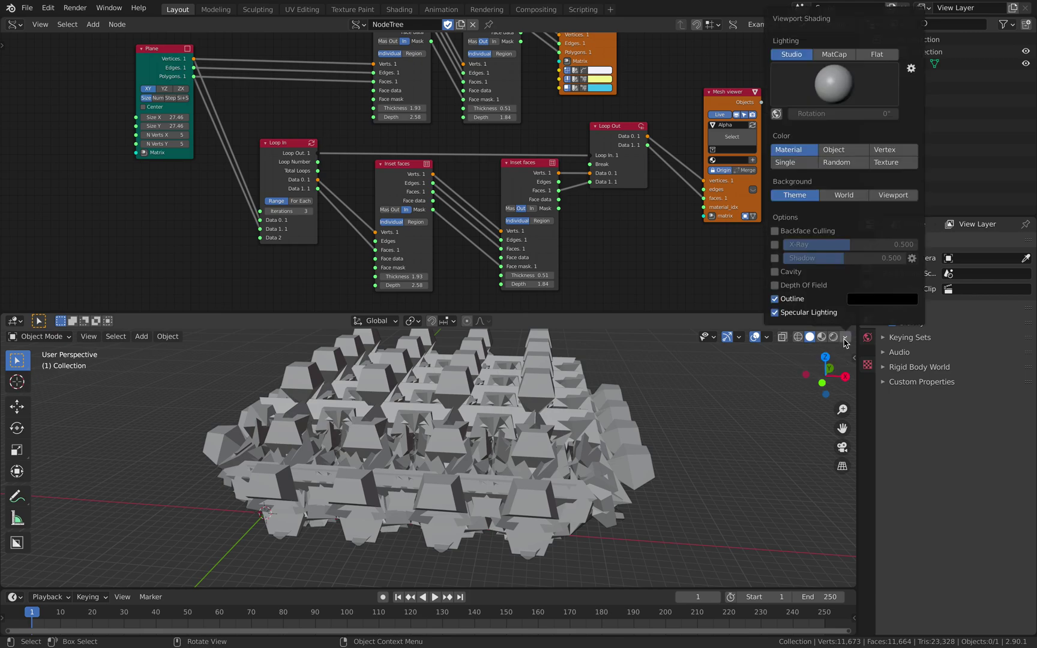
pyautogui.click(780, 272)
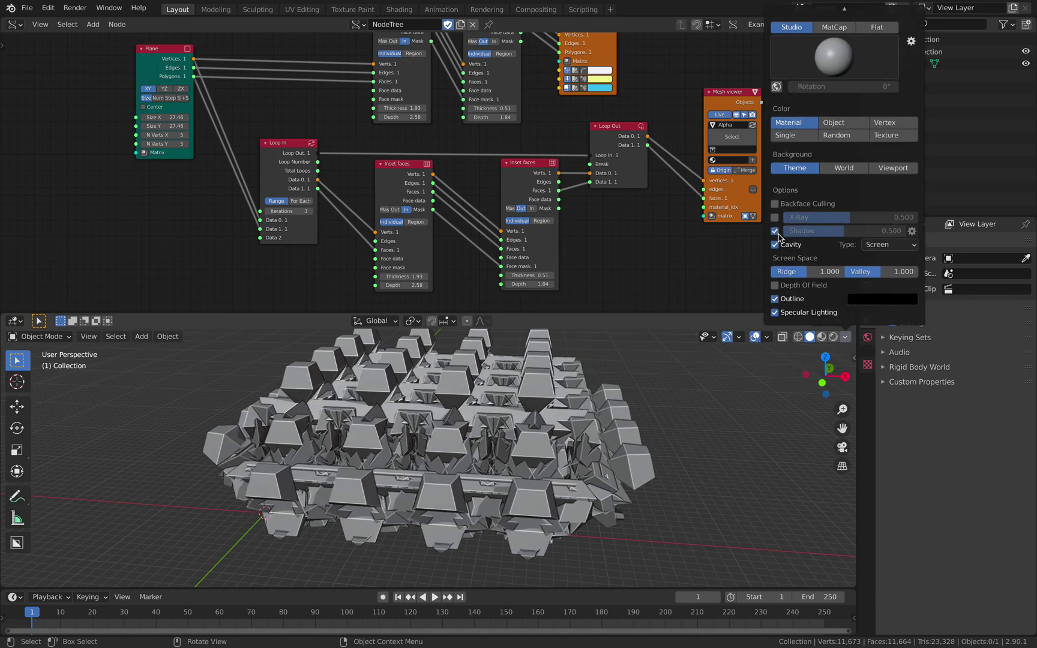
pyautogui.click(776, 232)
pyautogui.moveTo(625, 414); pyautogui.dragTo(610, 416, button='middle')
pyautogui.scroll(1, 384, 218)
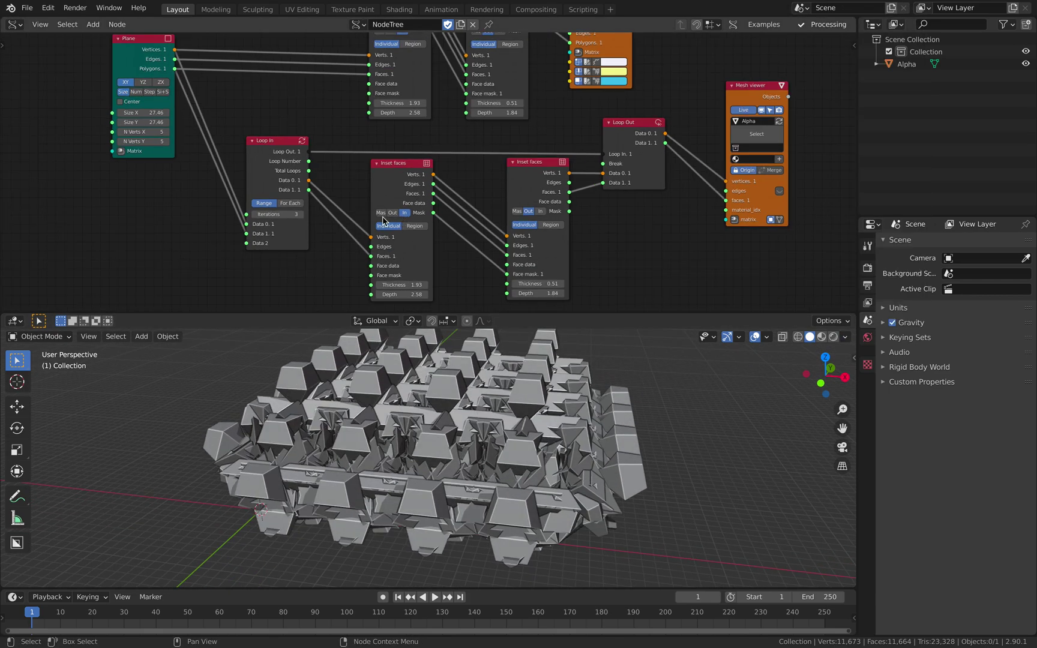
pyautogui.hotkey('ctrl', 's')
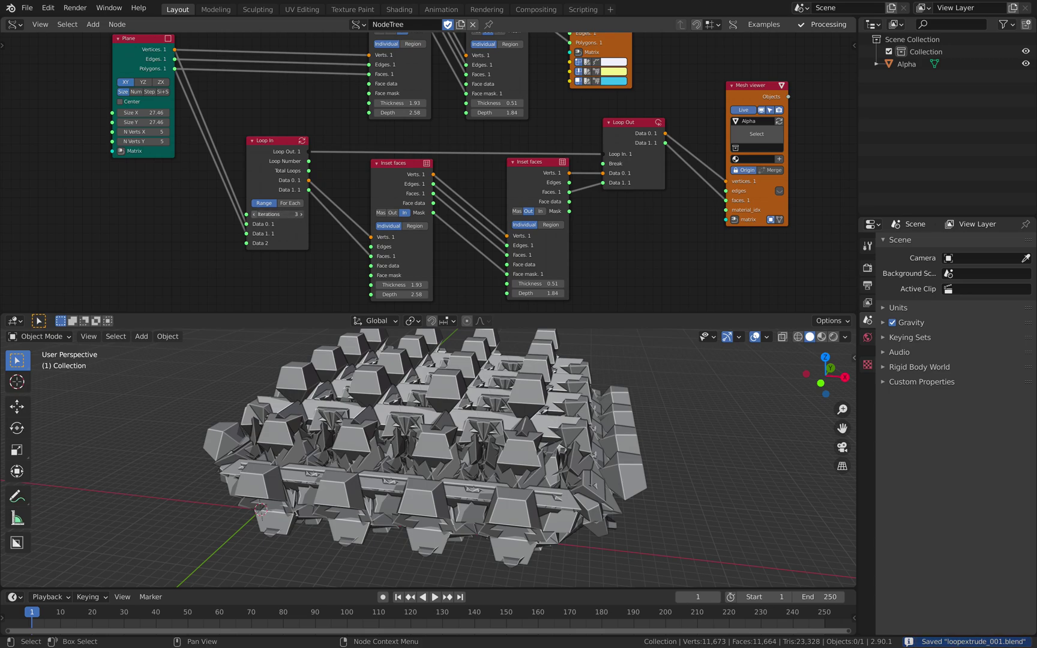
# Step: Compare the mesh at different loop counts, lowering Iterations to 1 and raising it stepwise to 4
pyautogui.click(256, 215)
pyautogui.click(256, 215)
pyautogui.click(299, 216)
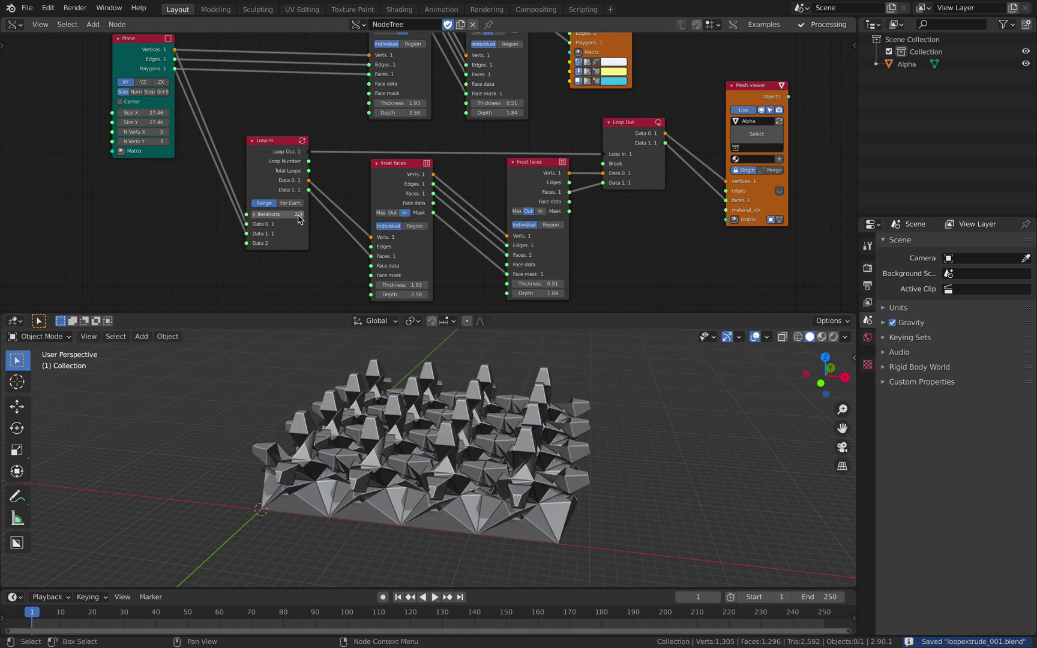
pyautogui.click(299, 216)
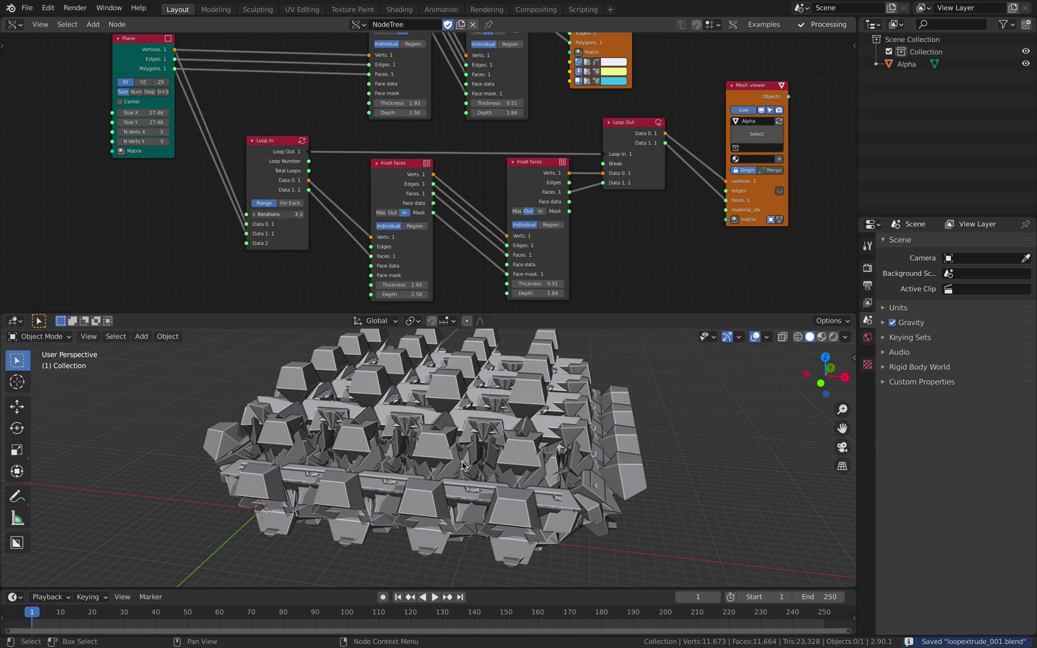
pyautogui.click(299, 214)
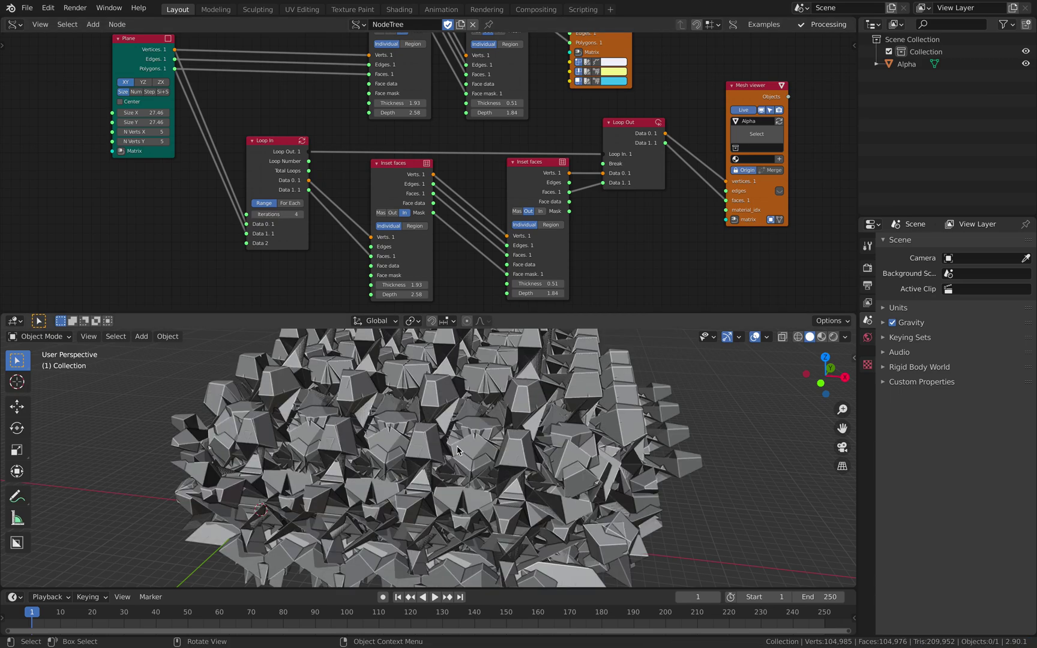
pyautogui.scroll(-4, 458, 450)
pyautogui.moveTo(457, 450); pyautogui.dragTo(502, 451, button='middle')
pyautogui.moveTo(505, 368); pyautogui.dragTo(511, 352, button='middle')
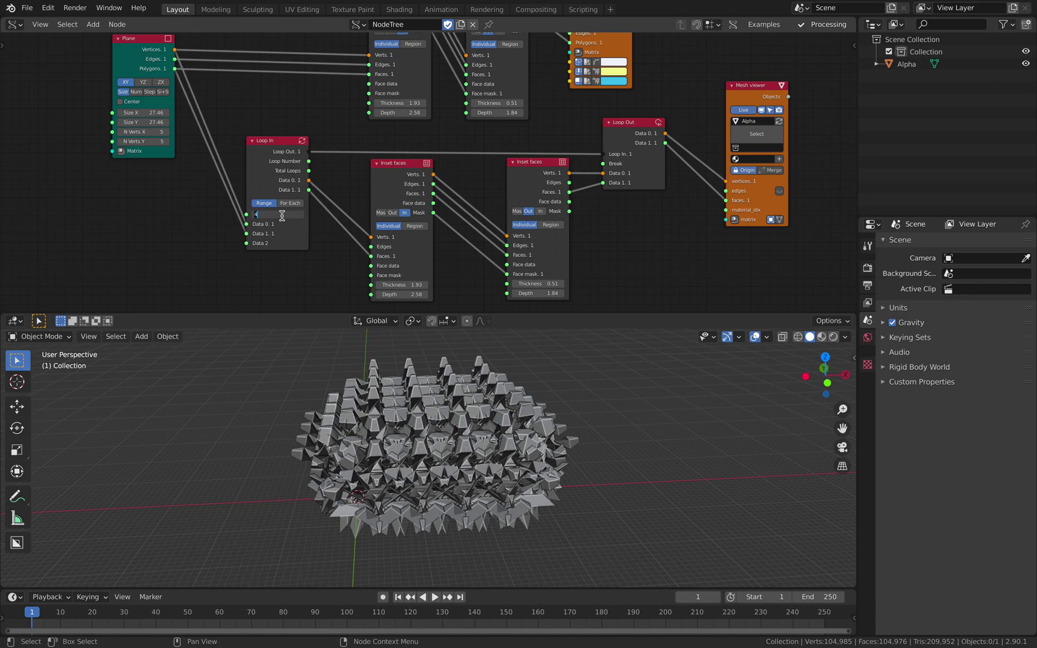
# Step: Set Loop In's Iterations to 2 and save the file
pyautogui.press('Return')
pyautogui.click(305, 217)
pyautogui.click(302, 215)
pyautogui.scroll(2, 366, 218)
pyautogui.moveTo(366, 219); pyautogui.dragTo(321, 183, button='middle')
pyautogui.scroll(2, 321, 183)
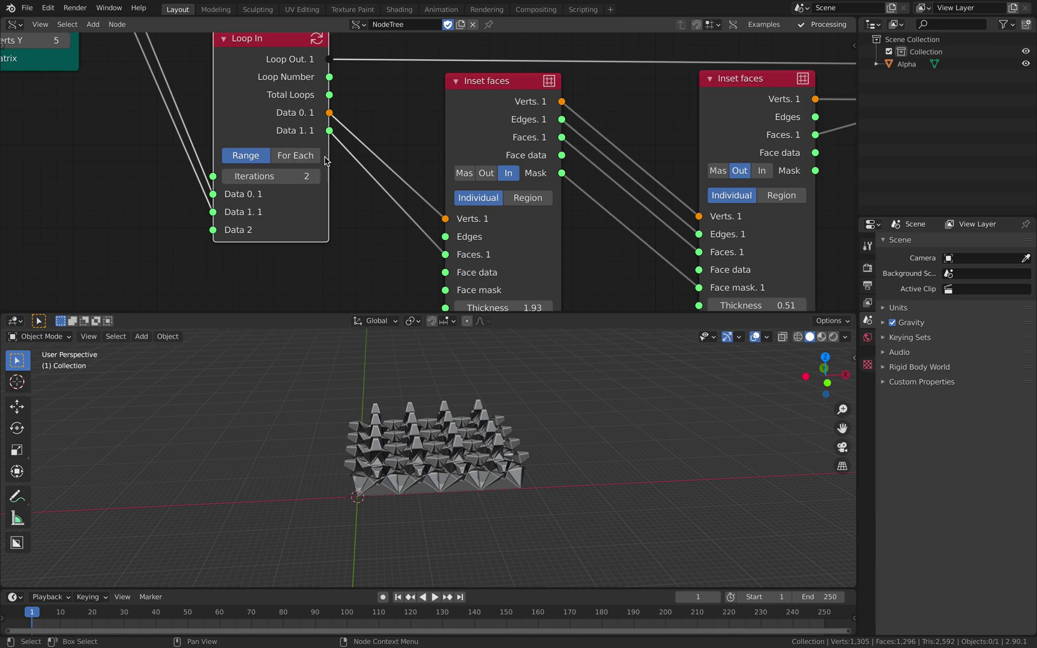
pyautogui.scroll(-2, 290, 153)
pyautogui.hotkey('ctrl', 's')
# Step: Rearrange the Loop In, Loop Out and looped Inset faces nodes so the insets sit below the loop link, and save
pyautogui.moveTo(386, 155); pyautogui.dragTo(335, 172, button='middle')
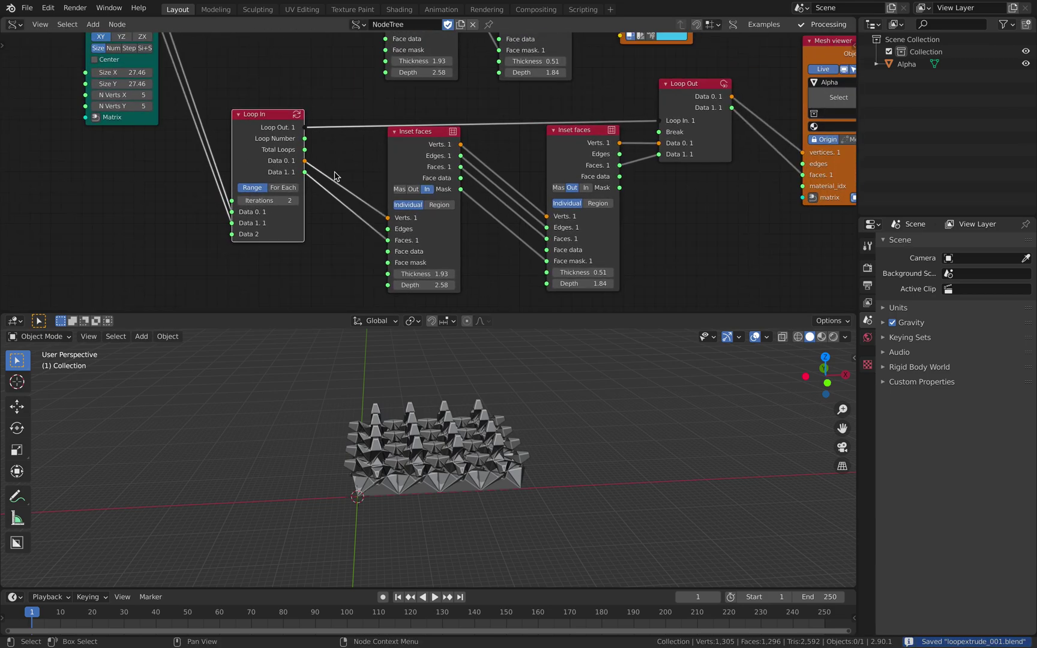
pyautogui.moveTo(304, 139); pyautogui.dragTo(317, 144)
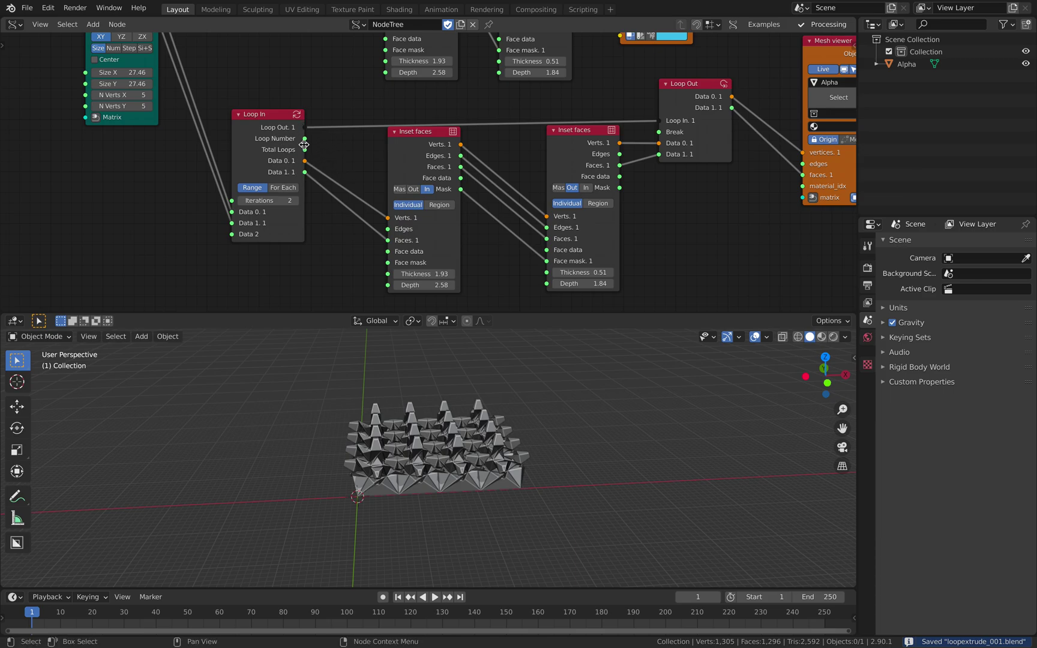
pyautogui.moveTo(276, 129); pyautogui.dragTo(271, 121)
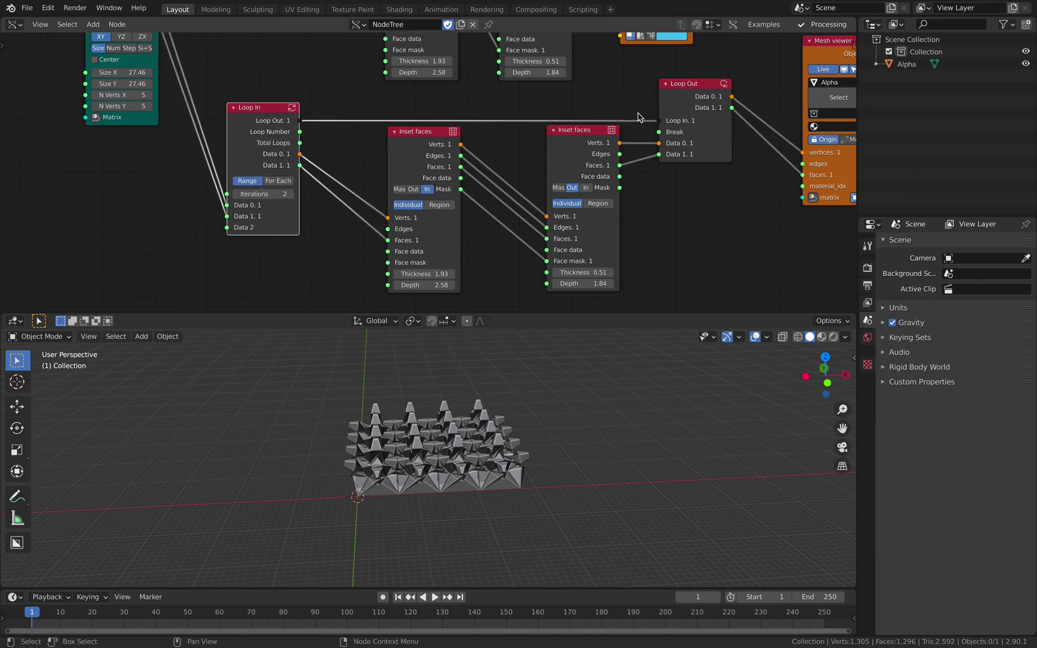
pyautogui.moveTo(681, 108); pyautogui.dragTo(685, 100)
pyautogui.moveTo(591, 143); pyautogui.dragTo(571, 163)
pyautogui.moveTo(448, 145); pyautogui.dragTo(460, 163)
pyautogui.moveTo(632, 162); pyautogui.dragTo(583, 162, button='middle')
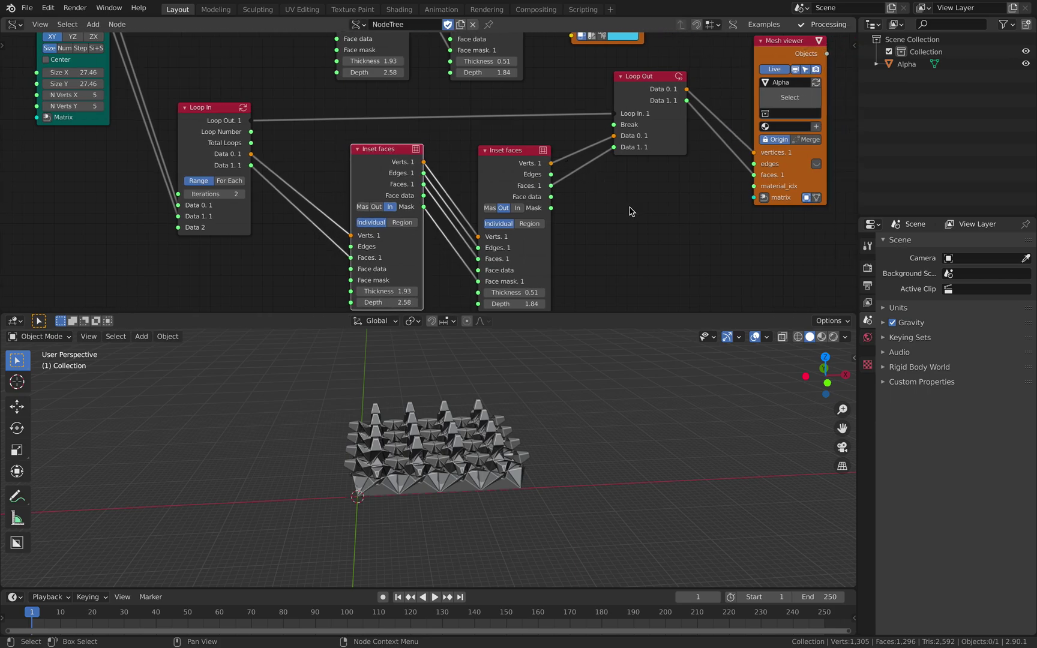
pyautogui.hotkey('ctrl', 's')
# Step: Add an A Number node in front of Loop In and switch it to int
pyautogui.scroll(-1, 633, 217)
pyautogui.hotkey('shift', 'a')
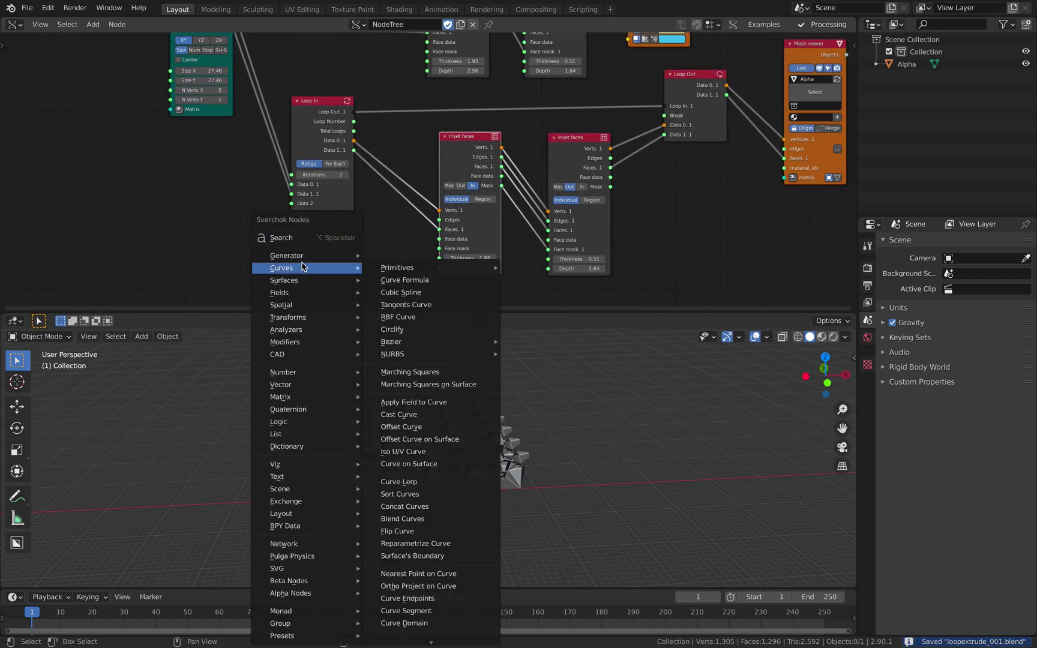
pyautogui.click(298, 240)
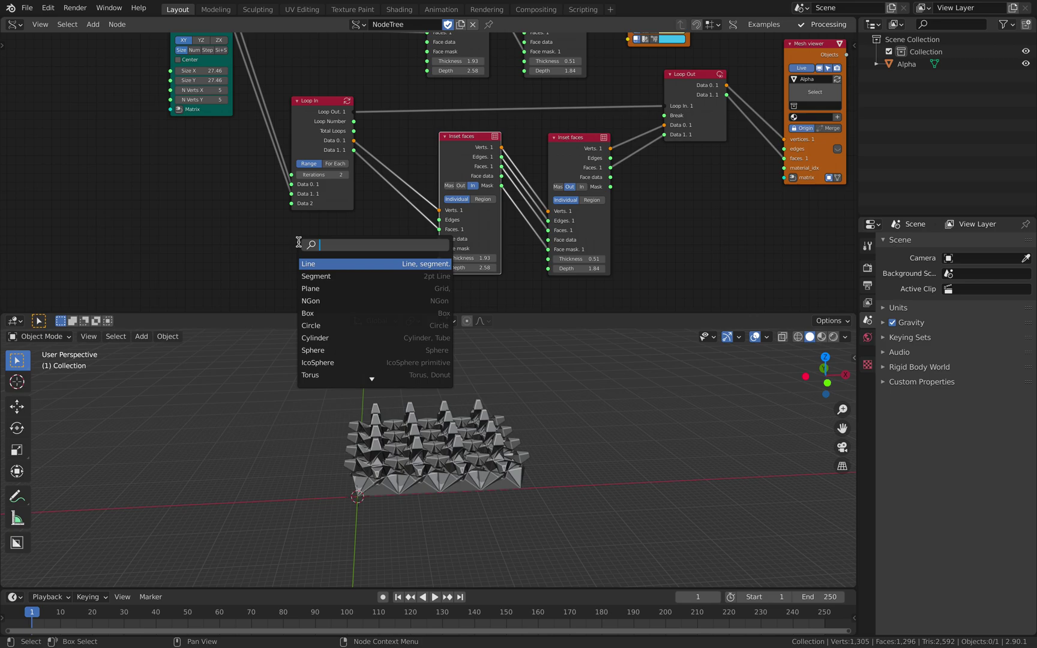
pyautogui.write('number')
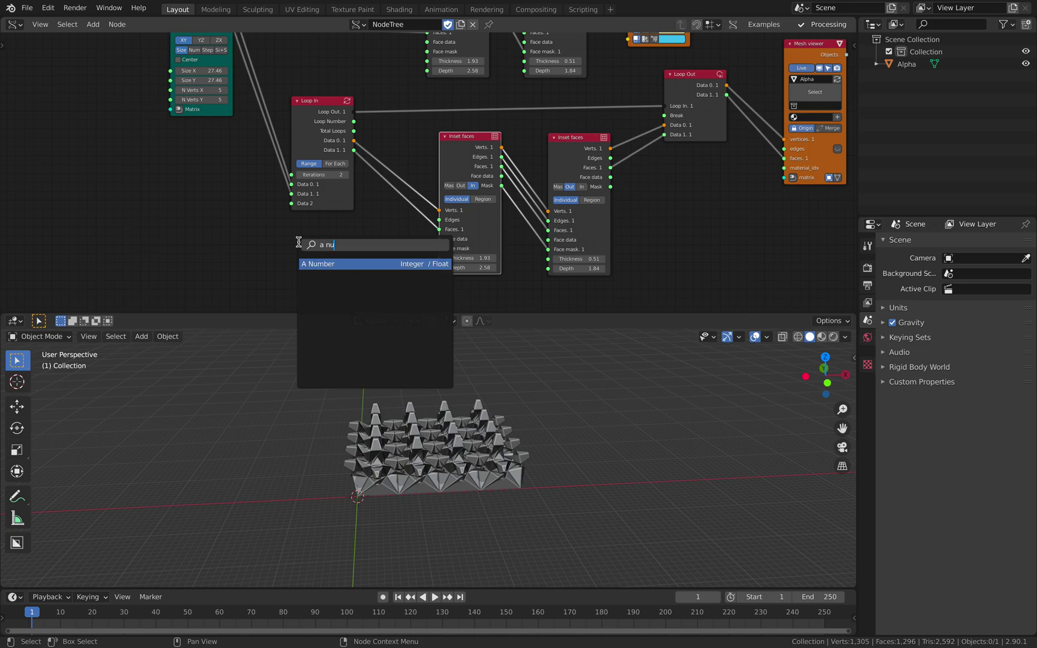
pyautogui.press('Return')
pyautogui.click(137, 197)
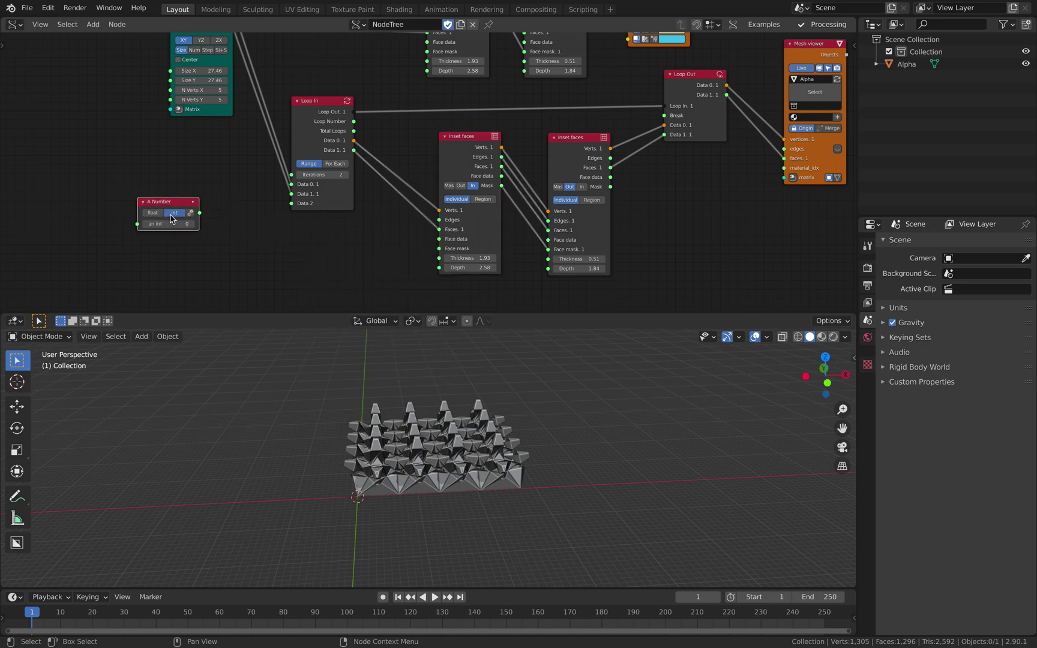
pyautogui.scroll(1, 171, 219)
# Step: Connect the A Number node, set to 1, to Loop In's Data 2 and route that output to the first looped Inset faces' Face mask
pyautogui.moveTo(161, 220); pyautogui.dragTo(266, 212)
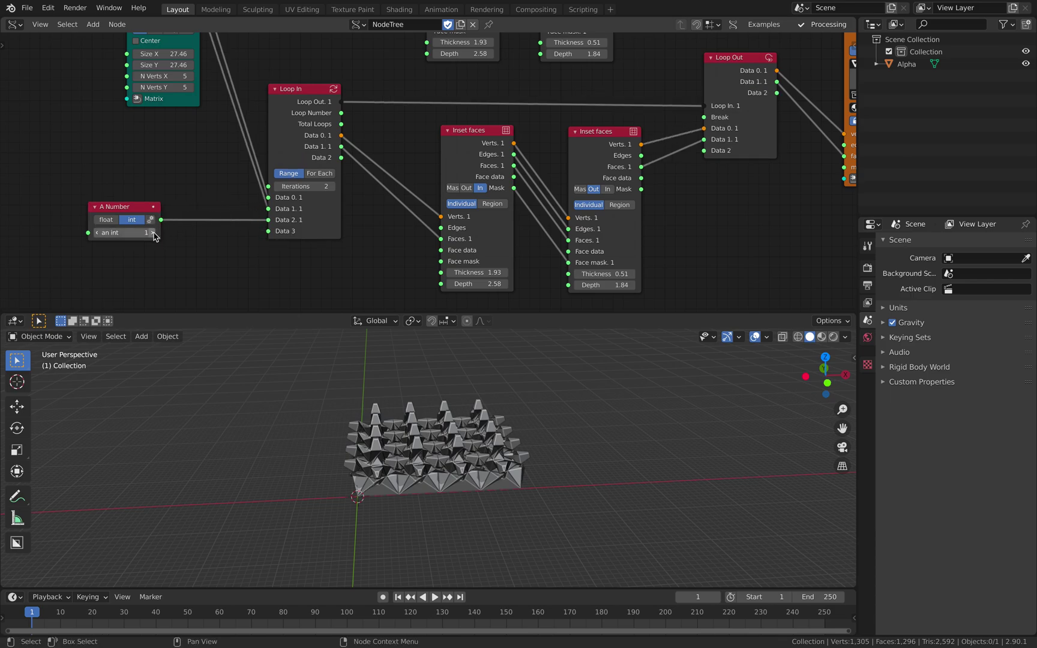
pyautogui.moveTo(143, 211); pyautogui.dragTo(164, 220)
pyautogui.moveTo(341, 159); pyautogui.dragTo(367, 194)
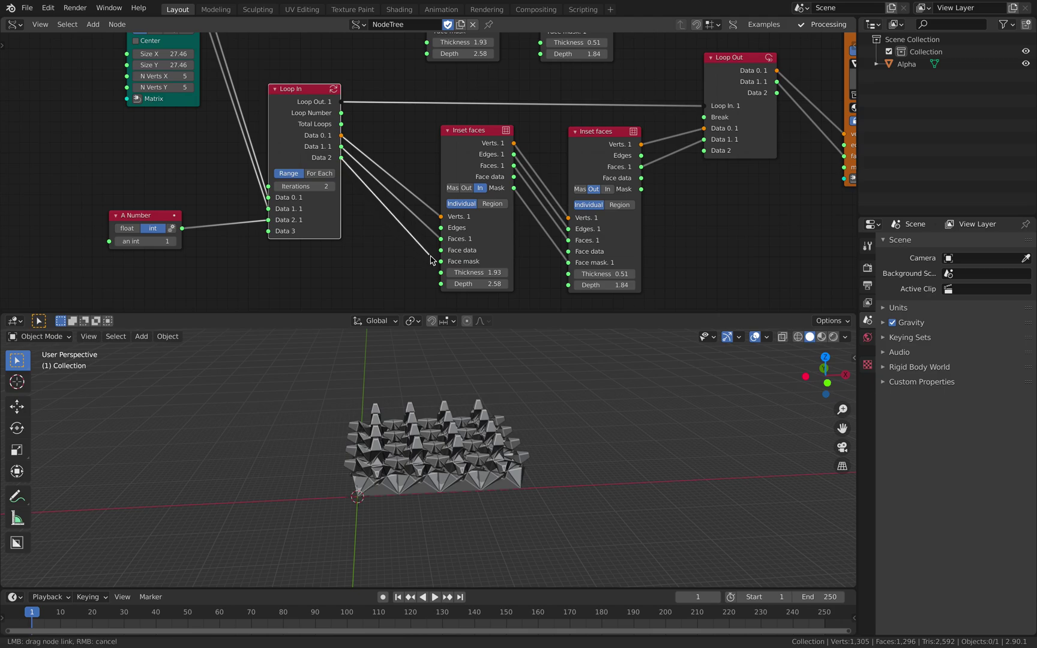
pyautogui.moveTo(440, 266); pyautogui.dragTo(441, 262)
# Step: Connect the second looped Inset faces' Mask output to Loop Out's Data 2 and save the file
pyautogui.moveTo(715, 192); pyautogui.dragTo(667, 191, button='middle')
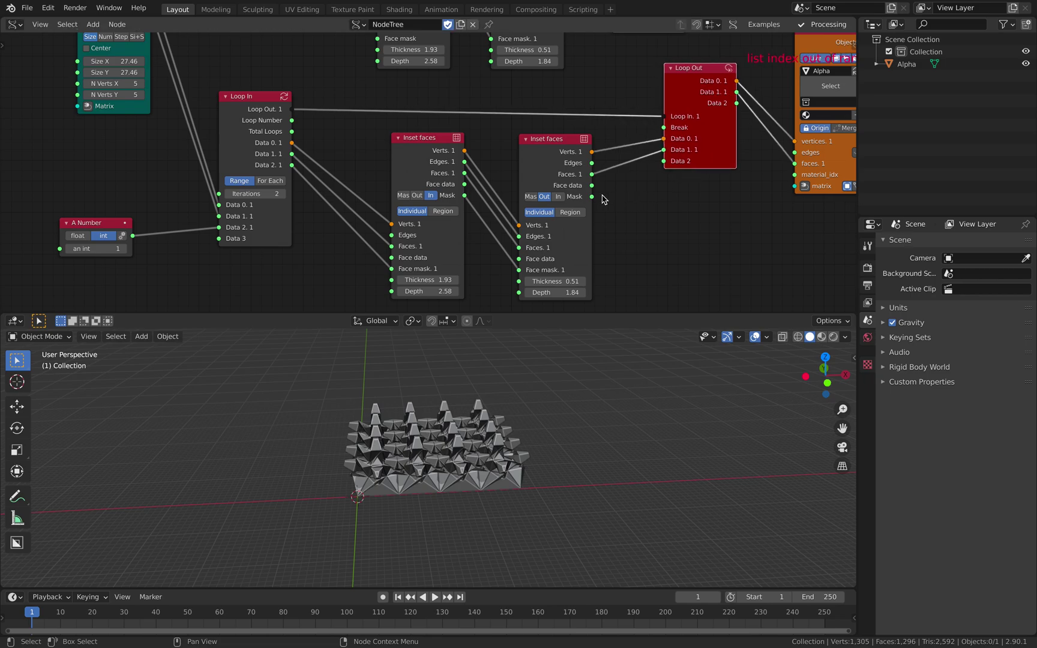
pyautogui.moveTo(591, 197); pyautogui.dragTo(600, 196)
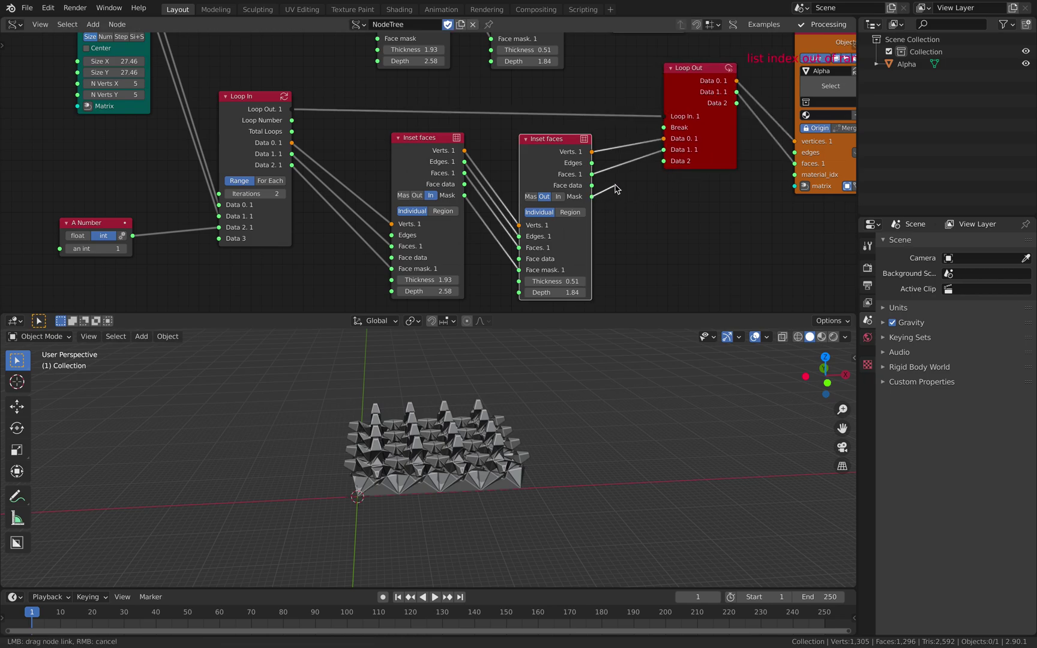
pyautogui.moveTo(653, 171); pyautogui.dragTo(662, 163)
pyautogui.moveTo(567, 414); pyautogui.dragTo(545, 420, button='middle')
pyautogui.scroll(3, 520, 437)
pyautogui.hotkey('ctrl', 's')
pyautogui.moveTo(488, 357); pyautogui.dragTo(485, 372, button='middle')
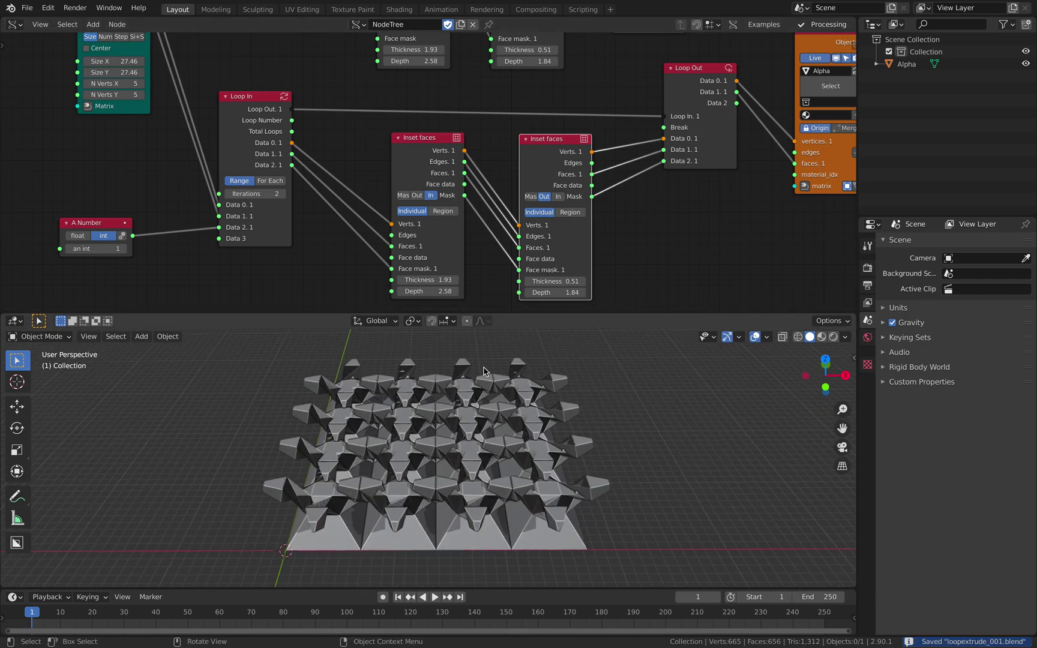
# Step: Set Thickness to 2.07 on the first looped Inset faces node and 1.21 on the second
pyautogui.moveTo(427, 280); pyautogui.dragTo(487, 285)
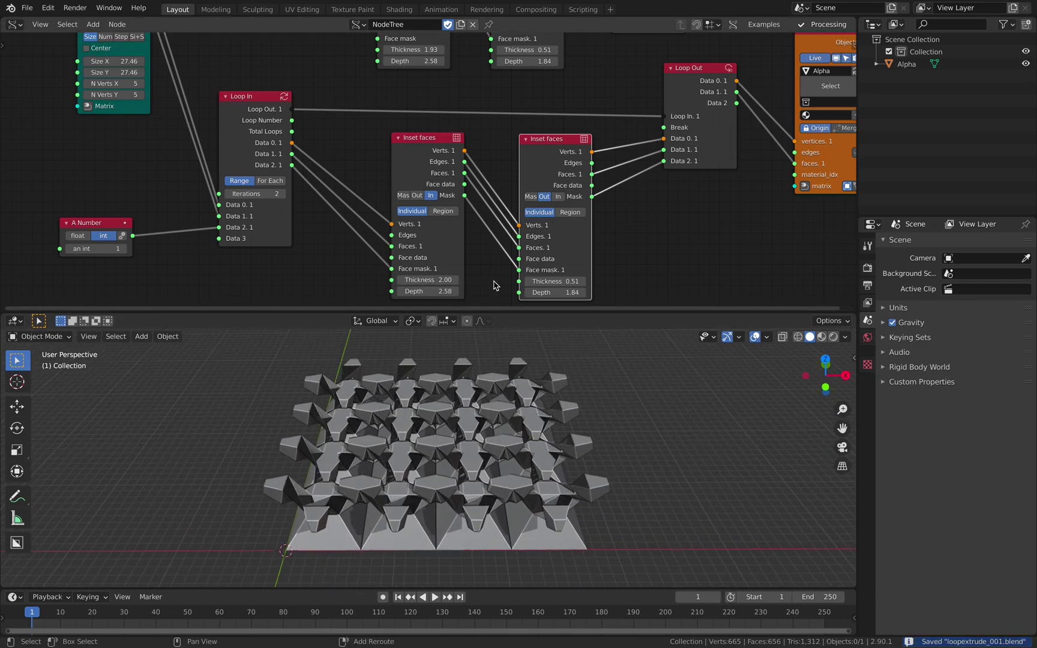
pyautogui.moveTo(555, 281)
pyautogui.mouseDown()
pyautogui.moveTo(639, 283)
pyautogui.moveTo(536, 284)
pyautogui.mouseUp()
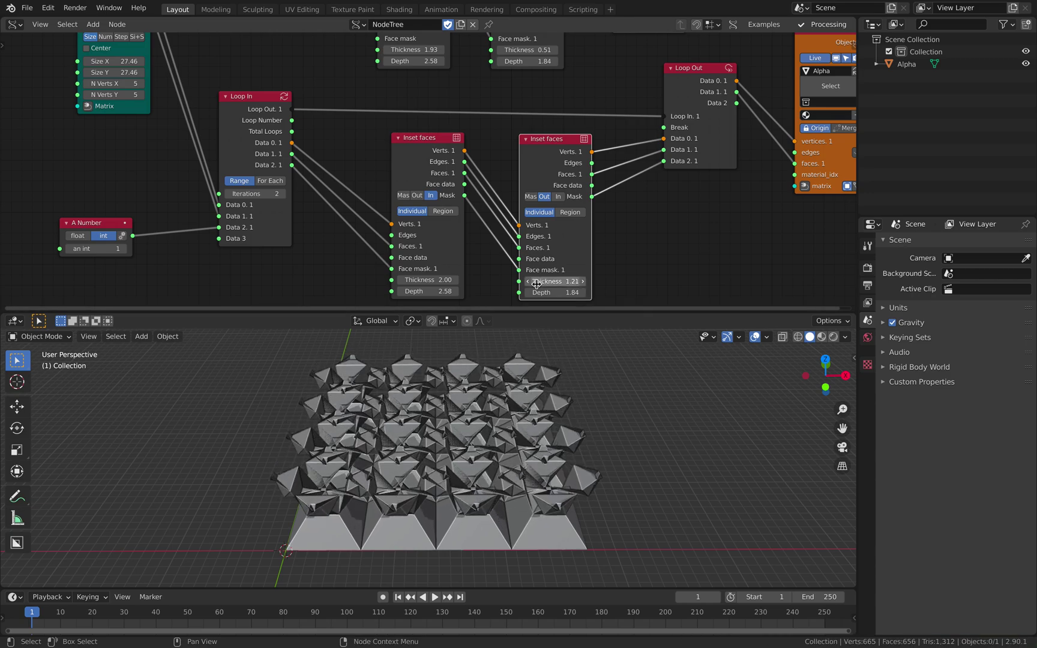
pyautogui.moveTo(444, 279); pyautogui.dragTo(451, 279)
# Step: Check the mesh with the Face Orientation overlay, switching it on and off again
pyautogui.click(766, 338)
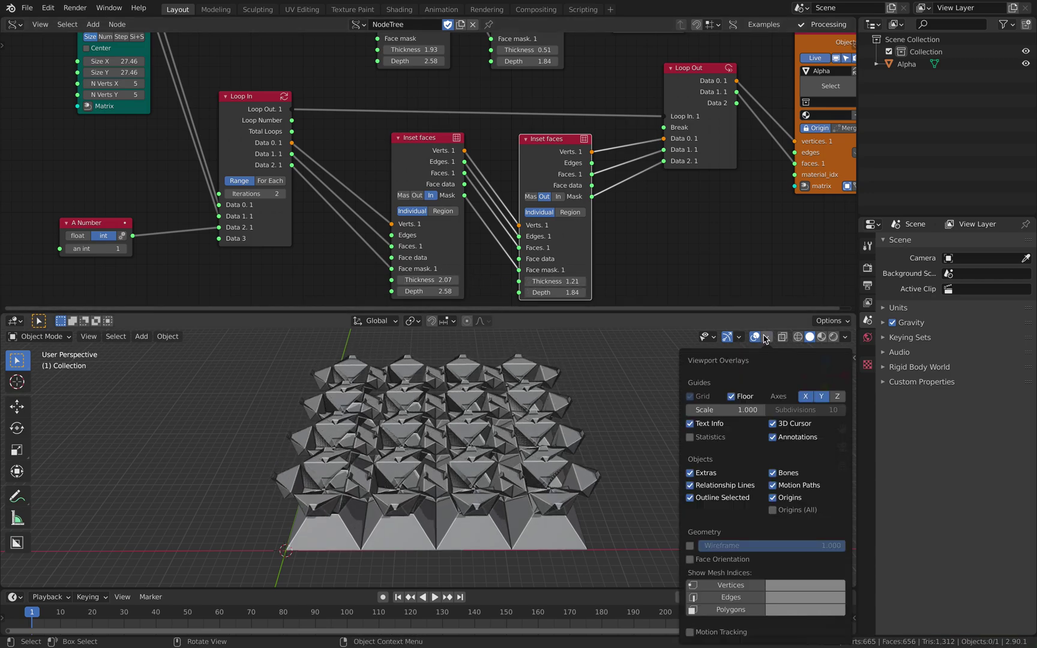
pyautogui.click(720, 559)
pyautogui.click(720, 559)
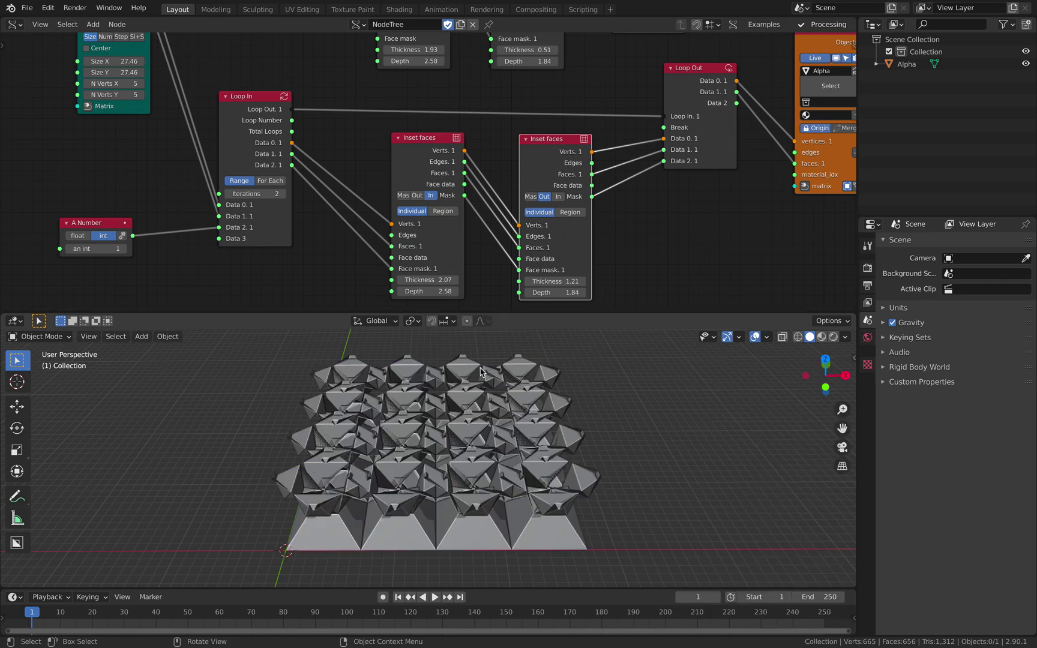
# Step: Save the file and move the two looped Inset faces nodes farther from Loop In to make room between them
pyautogui.moveTo(326, 237); pyautogui.dragTo(352, 210, button='middle')
pyautogui.hotkey('ctrl', 's')
pyautogui.moveTo(305, 142); pyautogui.dragTo(281, 147)
pyautogui.moveTo(430, 122); pyautogui.dragTo(423, 125)
pyautogui.moveTo(341, 248); pyautogui.dragTo(371, 224, button='middle')
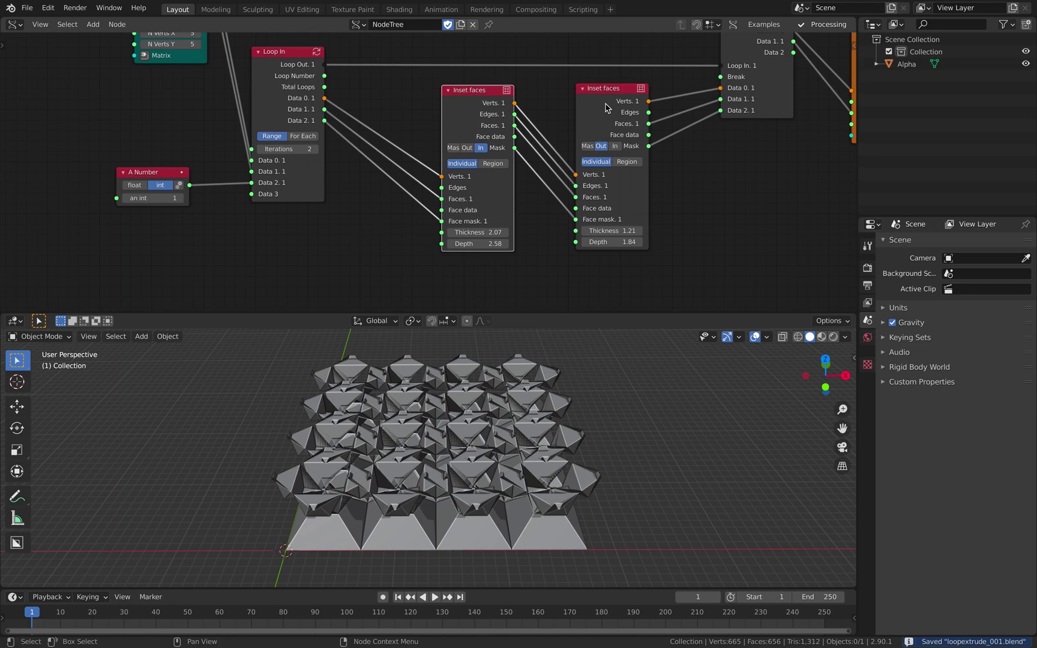
pyautogui.moveTo(608, 108); pyautogui.dragTo(637, 114)
pyautogui.moveTo(474, 180); pyautogui.dragTo(522, 181)
# Step: Add a Random Num Gen node and a List Length node below Loop In
pyautogui.hotkey('alt', 'space')
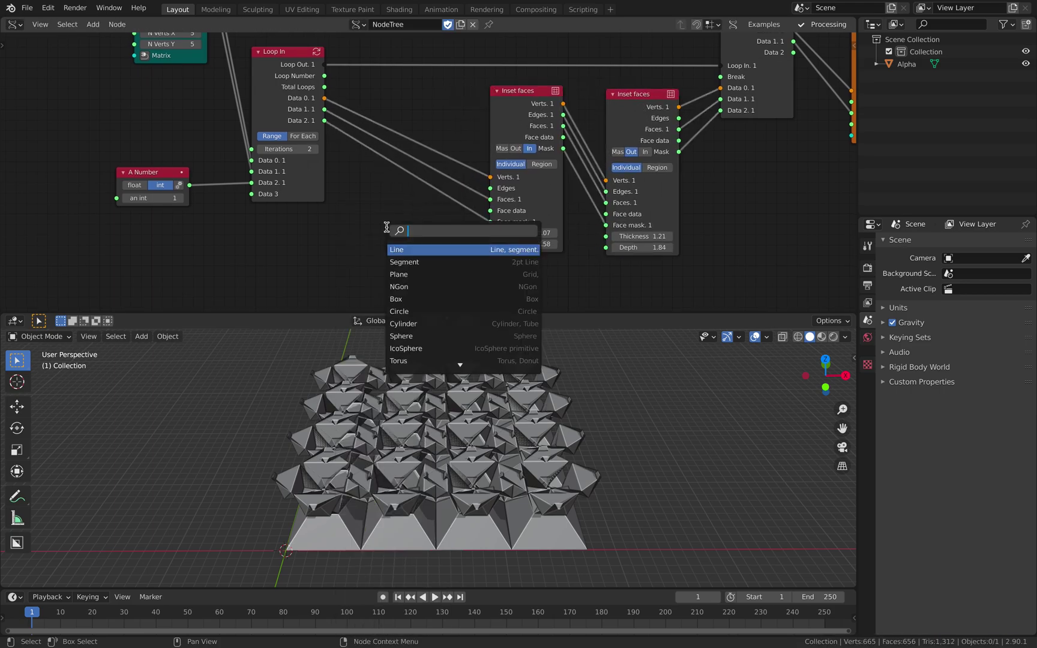
pyautogui.write('random num')
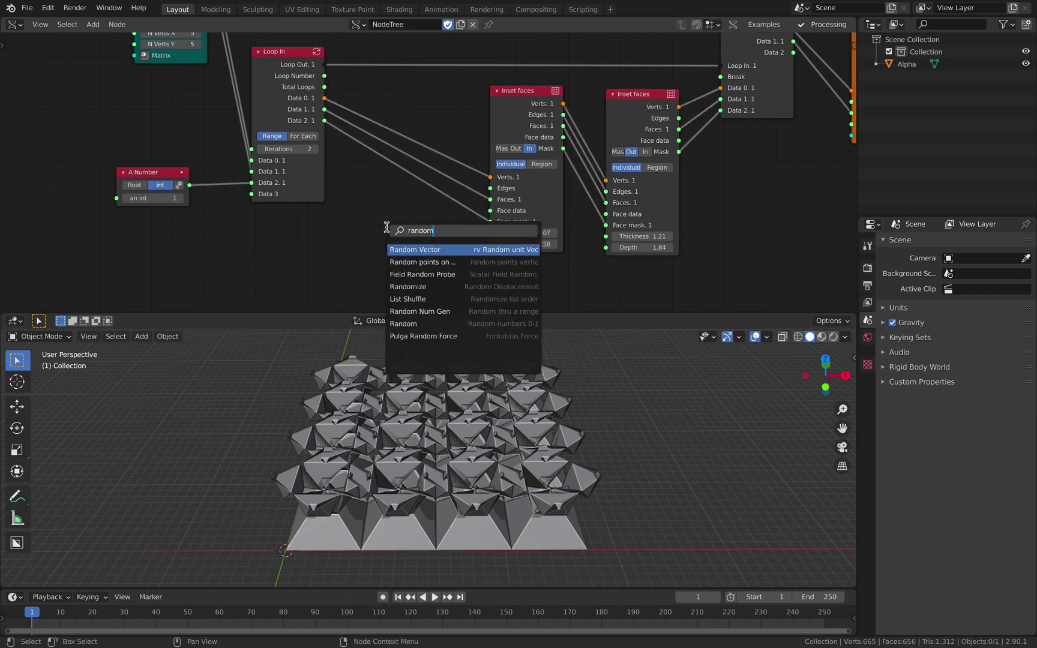
pyautogui.press('Return')
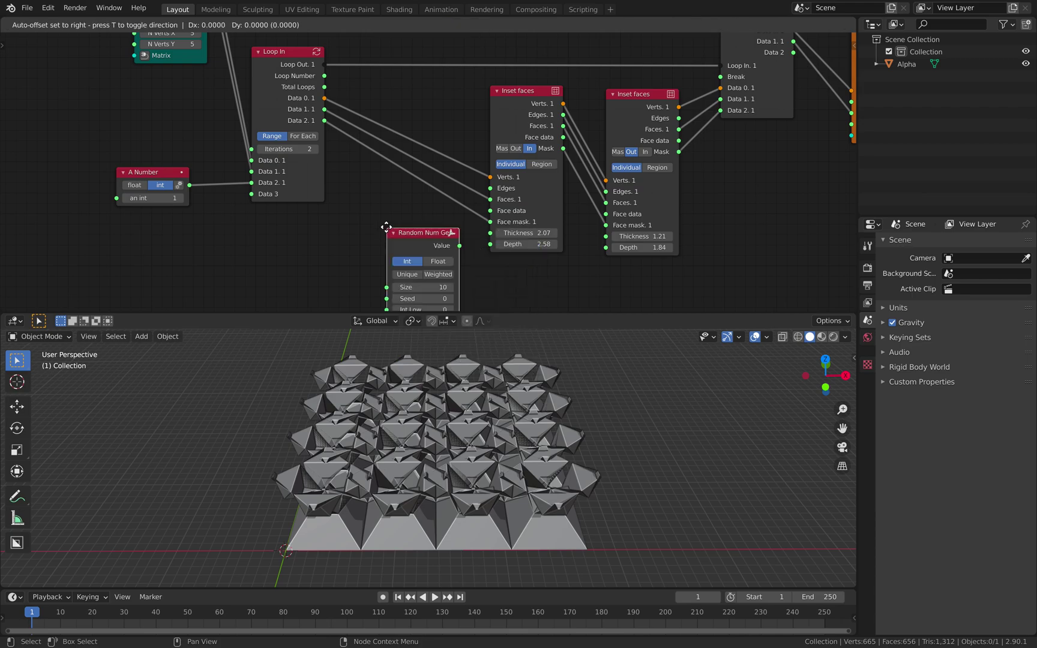
pyautogui.click(386, 227)
pyautogui.scroll(-2, 340, 156)
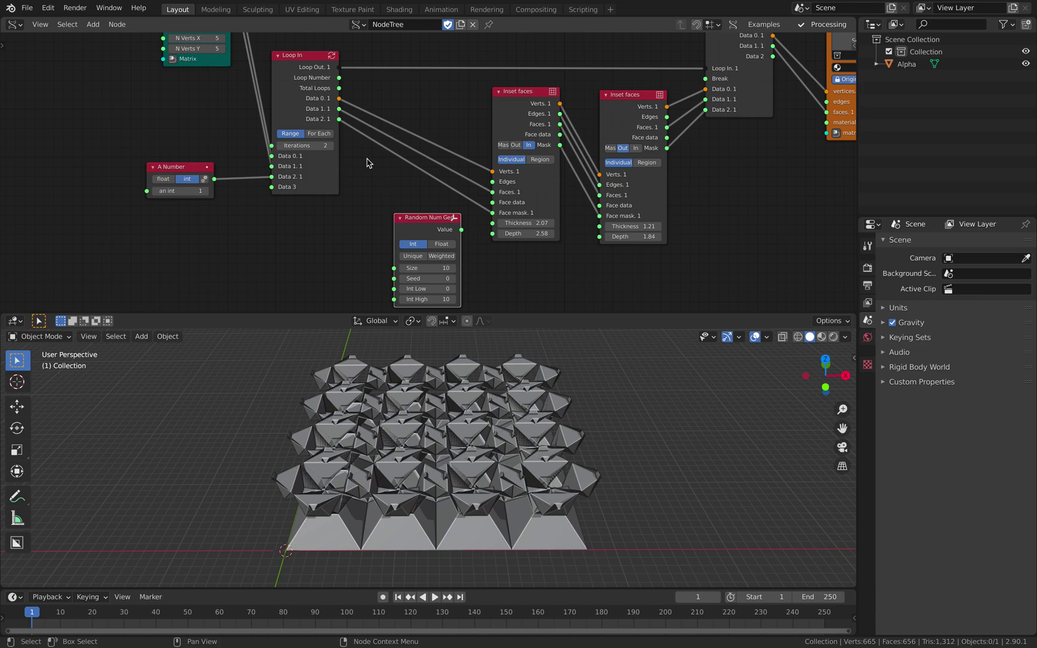
pyautogui.hotkey('alt', 'space')
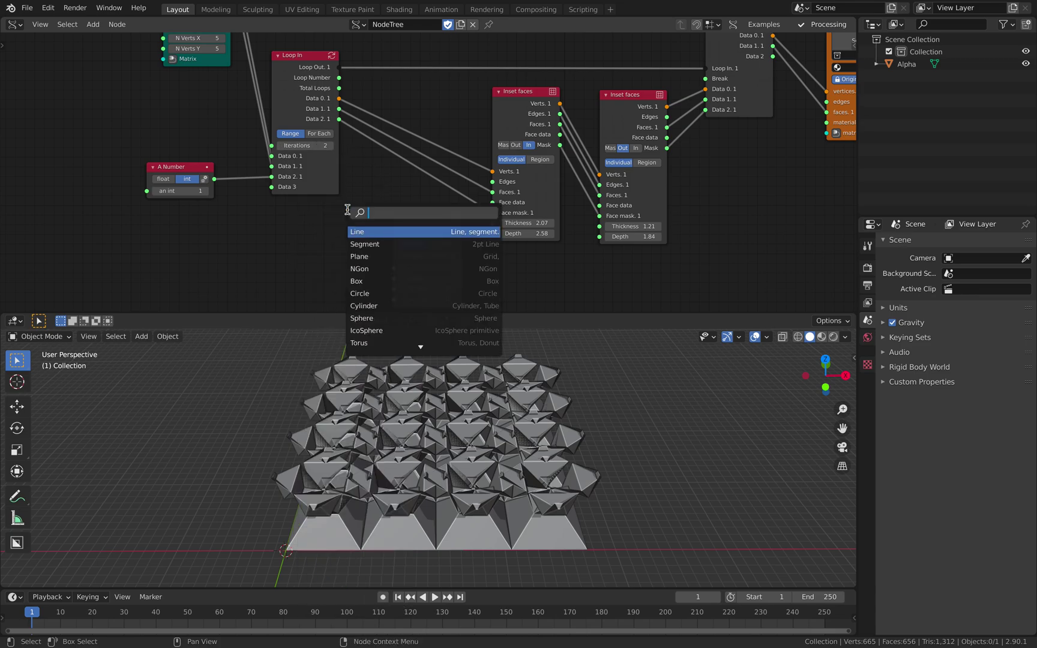
pyautogui.write('list l')
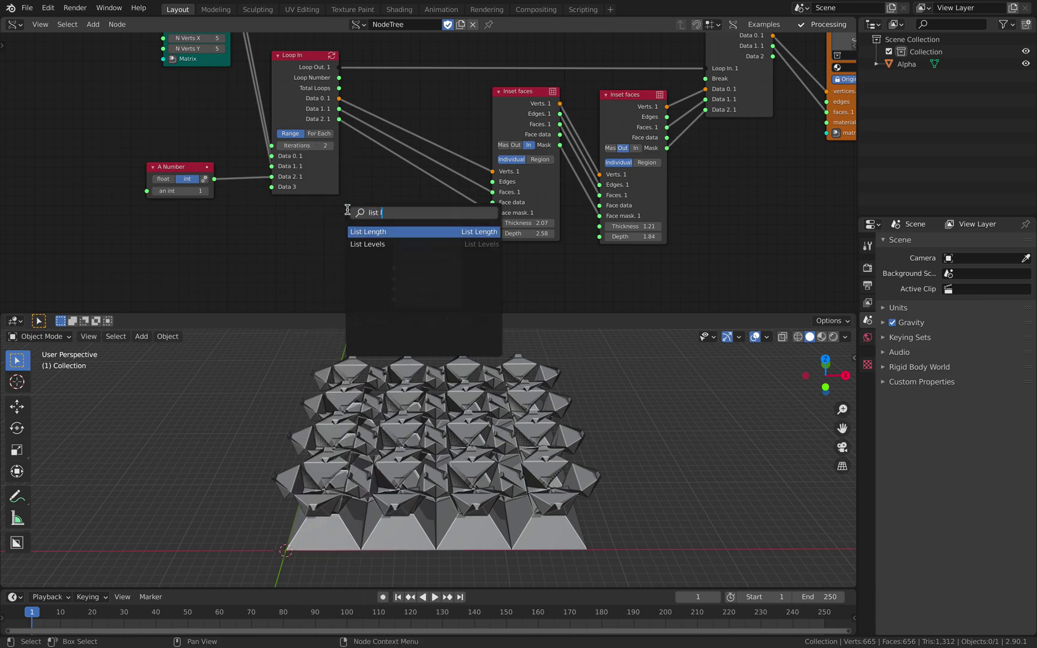
pyautogui.press('Return')
pyautogui.click(348, 209)
# Step: Feed Loop In's Data 2 through List Length into Random Num Gen's Size and switch the generator to Float
pyautogui.moveTo(341, 121); pyautogui.dragTo(352, 248)
pyautogui.moveTo(408, 230); pyautogui.dragTo(444, 289)
pyautogui.click(442, 244)
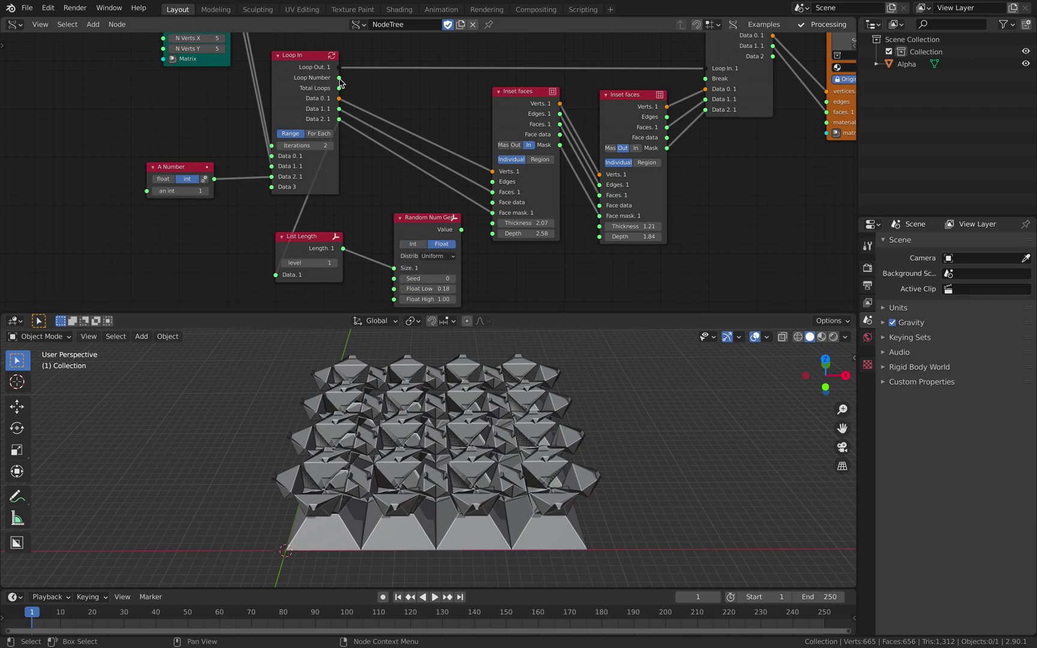
# Step: Connect Loop Number to Random Num Gen's Seed and its Value to the first looped Inset faces' Thickness, then save
pyautogui.moveTo(342, 78); pyautogui.dragTo(347, 84)
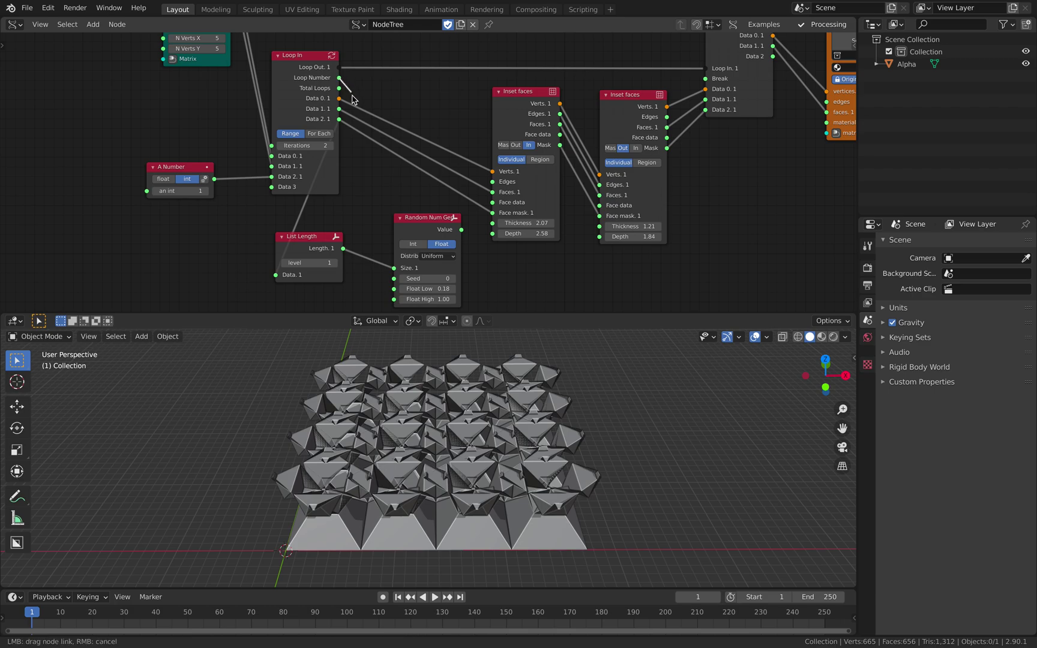
pyautogui.moveTo(394, 284); pyautogui.dragTo(394, 279)
pyautogui.moveTo(420, 228); pyautogui.dragTo(493, 223)
pyautogui.hotkey('ctrl', 's')
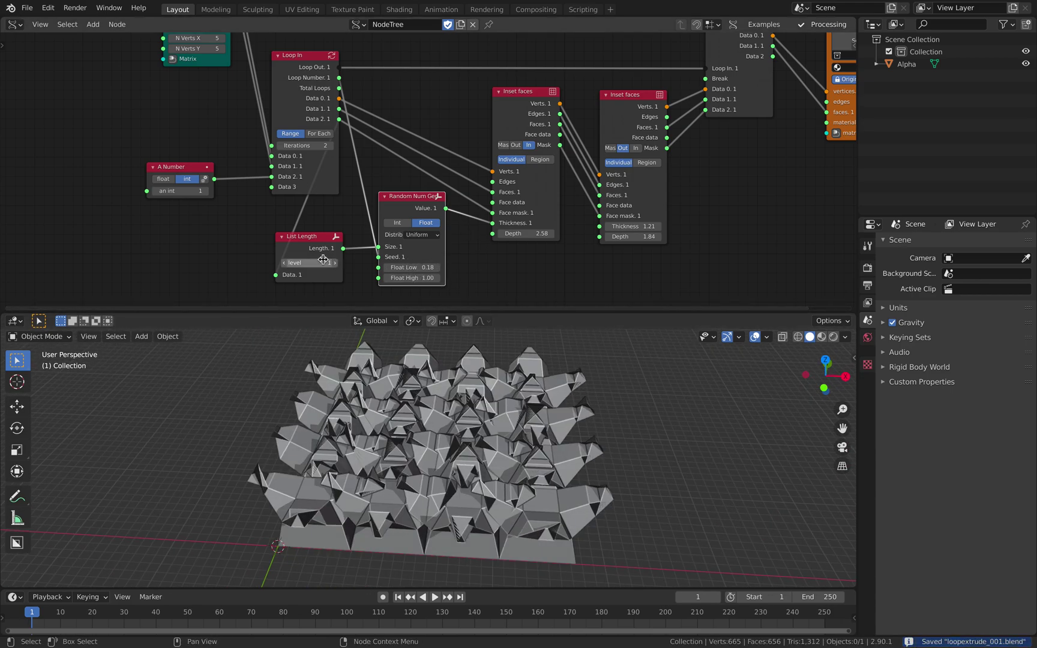
# Step: Reroute the random value from the first looped Inset faces' Thickness to its Depth, and set the second one's Thickness to 1.14
pyautogui.moveTo(420, 456); pyautogui.dragTo(447, 444, button='middle')
pyautogui.moveTo(410, 199); pyautogui.dragTo(393, 211)
pyautogui.moveTo(513, 103); pyautogui.dragTo(507, 100)
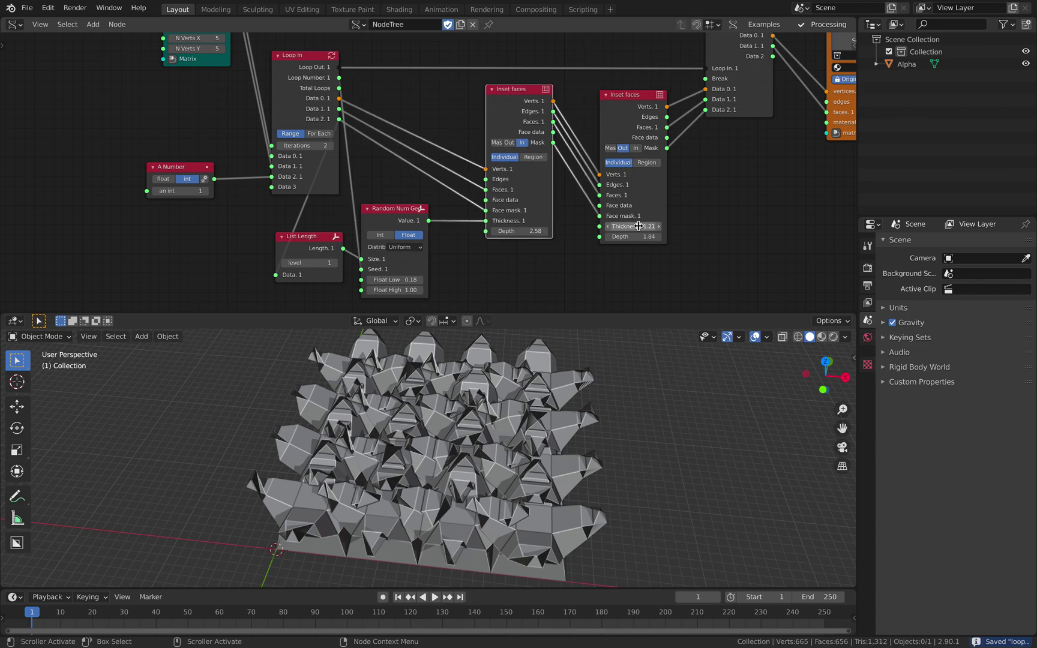
pyautogui.moveTo(638, 227)
pyautogui.mouseDown()
pyautogui.moveTo(651, 226)
pyautogui.moveTo(635, 227)
pyautogui.mouseUp()
pyautogui.moveTo(486, 221); pyautogui.dragTo(486, 232)
# Step: Set Random Num Gen's Float Low to 0.32 and Float High to 4.62, and save the file
pyautogui.moveTo(394, 280); pyautogui.dragTo(452, 290)
pyautogui.moveTo(503, 450); pyautogui.dragTo(444, 336, button='middle')
pyautogui.moveTo(398, 290); pyautogui.dragTo(411, 290)
pyautogui.moveTo(433, 441)
pyautogui.mouseDown(button='middle')
pyautogui.moveTo(440, 401)
pyautogui.moveTo(428, 450)
pyautogui.mouseUp(button='middle')
pyautogui.hotkey('ctrl', 's')
# Step: Duplicate the Random Num Gen node and place the copy below the looped Inset faces nodes
pyautogui.click(409, 222)
pyautogui.hotkey('shift', 'd')
pyautogui.click(570, 273)
pyautogui.moveTo(356, 171); pyautogui.dragTo(368, 132, button='middle')
pyautogui.scroll(-1, 368, 123)
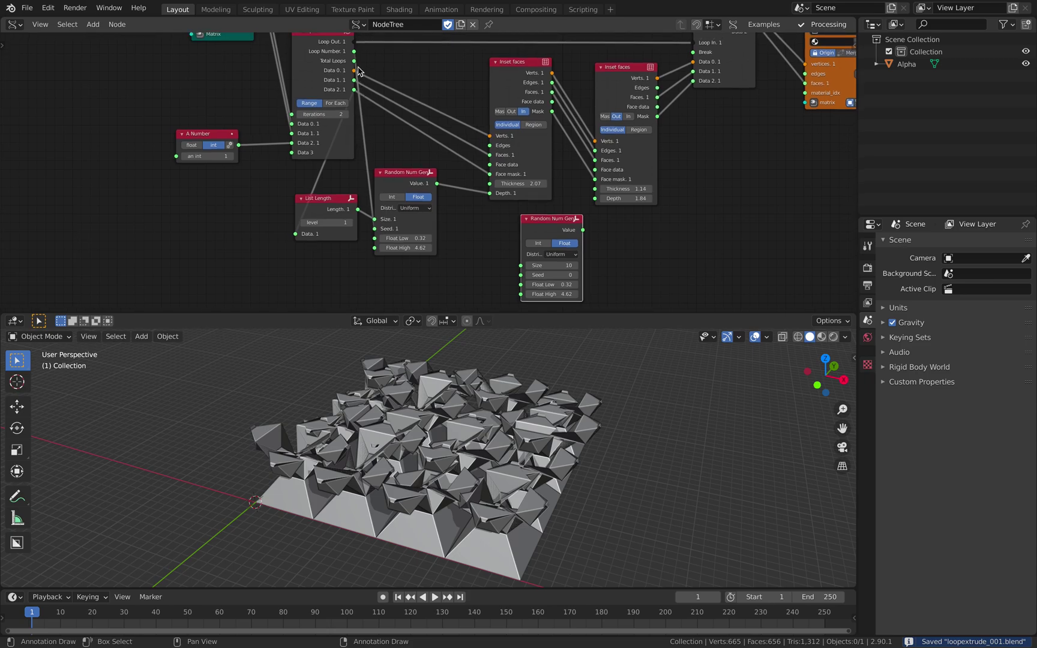
# Step: Collapse List Length and connect it to the duplicated Random Num Gen's Size, with Loop Number feeding its Seed
pyautogui.click(301, 198)
pyautogui.moveTo(322, 205); pyautogui.dragTo(522, 275)
pyautogui.moveTo(437, 184); pyautogui.dragTo(500, 250)
pyautogui.moveTo(368, 84); pyautogui.dragTo(360, 88, button='middle')
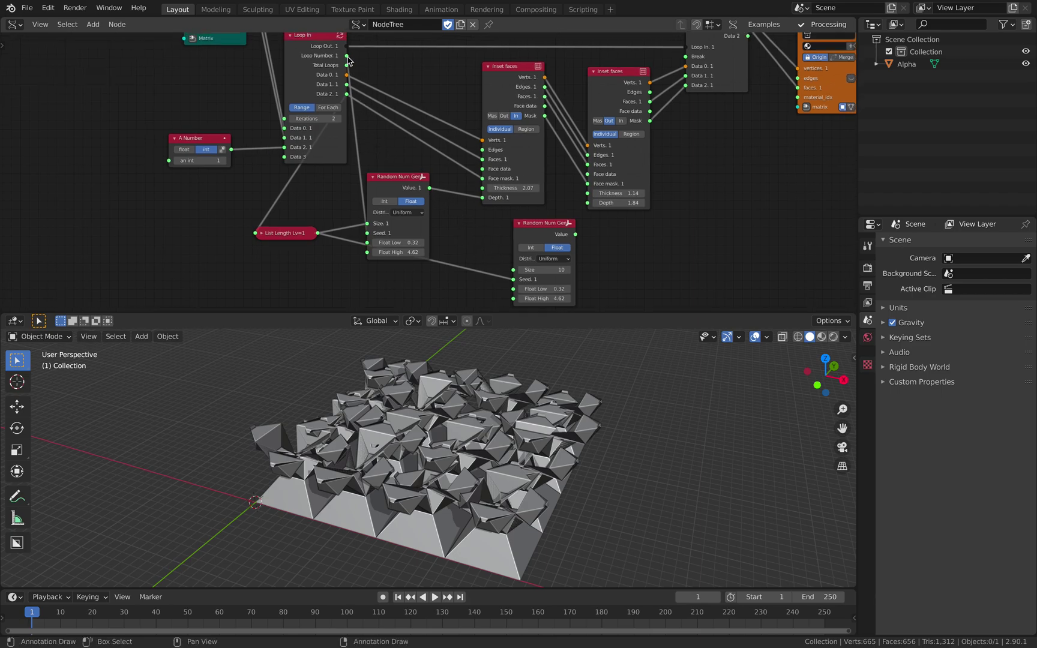
pyautogui.moveTo(501, 267)
pyautogui.mouseDown()
pyautogui.moveTo(515, 274)
pyautogui.moveTo(489, 249)
pyautogui.mouseUp()
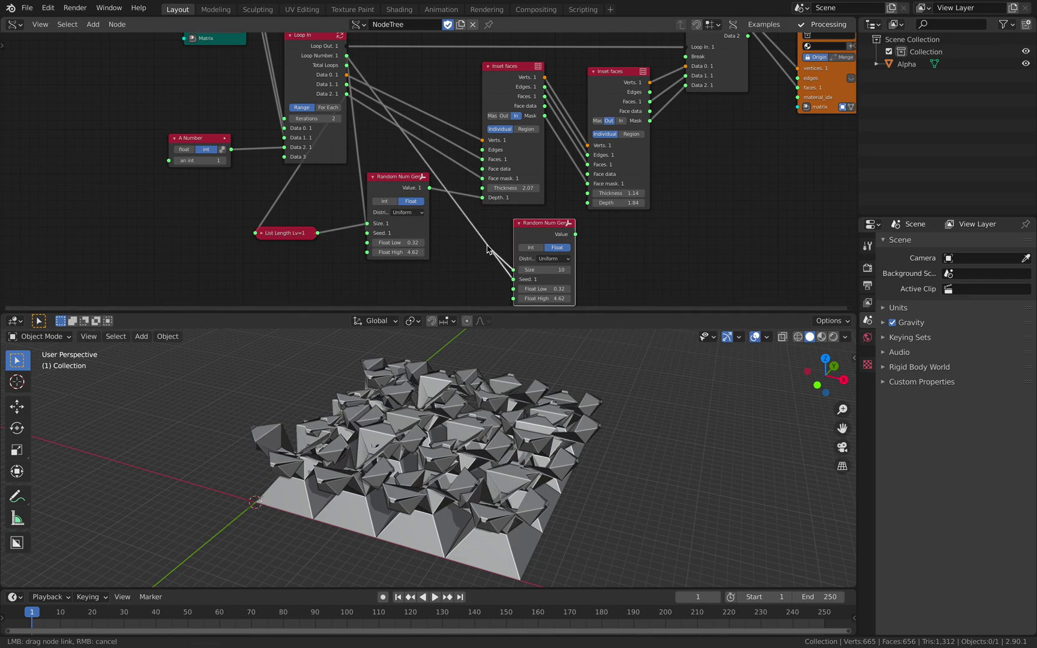
pyautogui.moveTo(325, 227); pyautogui.dragTo(320, 233)
pyautogui.moveTo(532, 228); pyautogui.dragTo(563, 230)
# Step: Insert a Scalar Math node into the link between Loop Number and the second Random Num Gen's Seed
pyautogui.hotkey('shift', 'a')
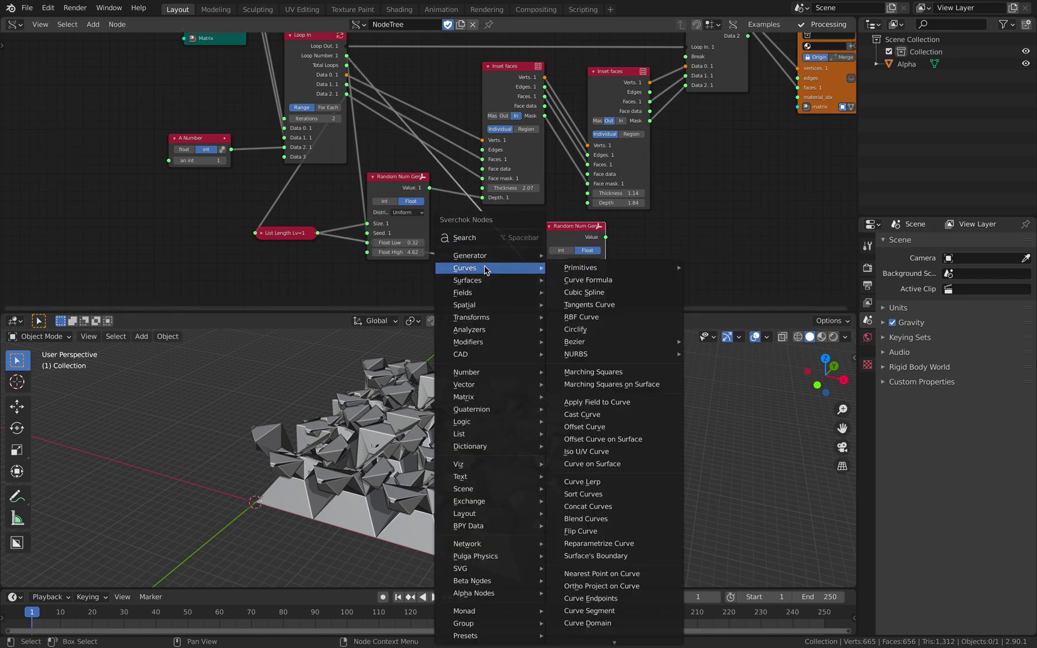
pyautogui.click(469, 238)
pyautogui.write('math')
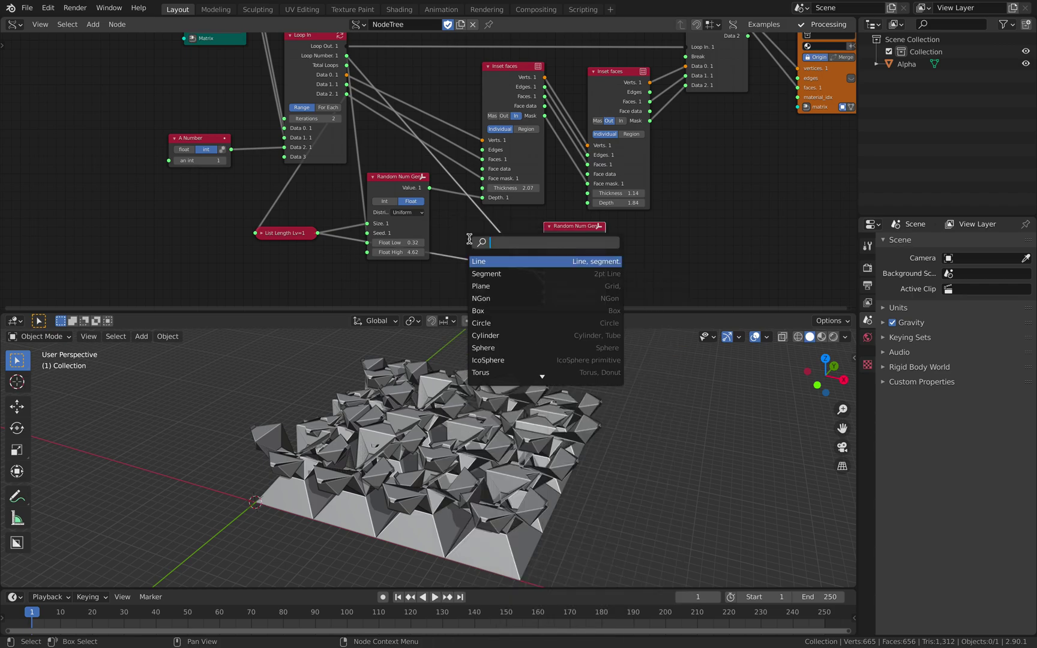
pyautogui.press('Down')
pyautogui.press('Down')
pyautogui.press('Down')
pyautogui.press('Return')
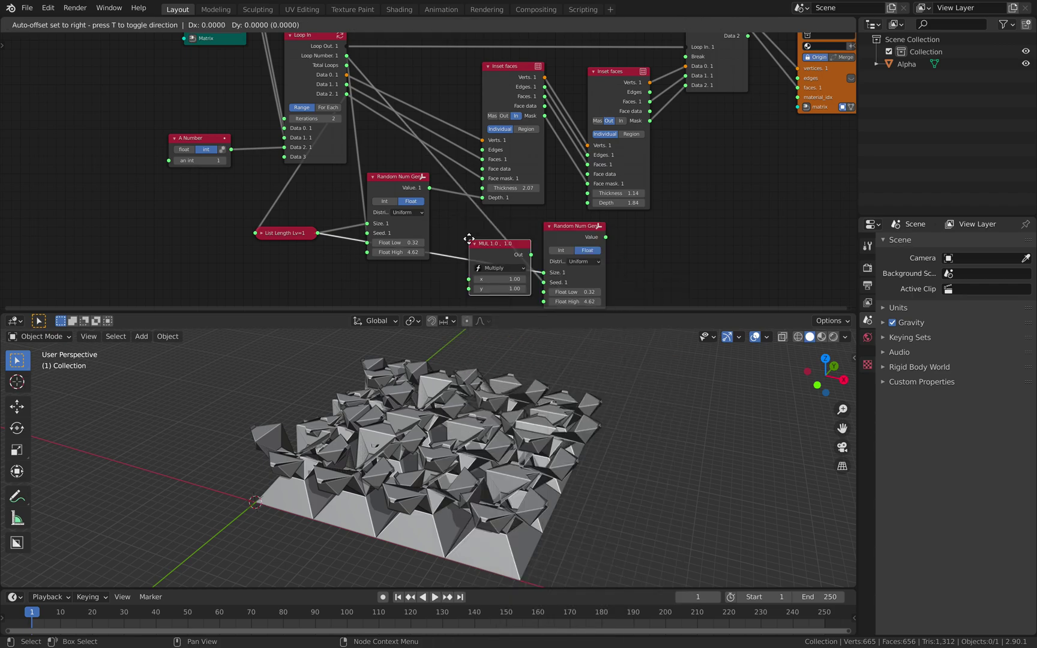
pyautogui.click(469, 215)
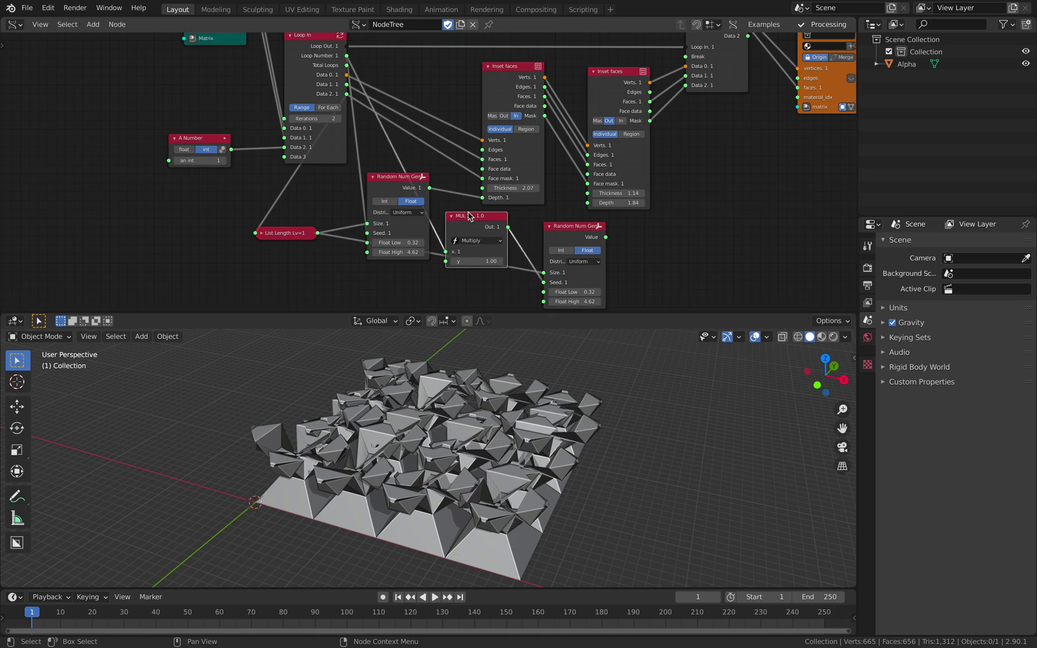
# Step: Set the Scalar Math node to Add with y at 9.46 and move it beside the first Random Num Gen
pyautogui.click(477, 241)
pyautogui.click(477, 250)
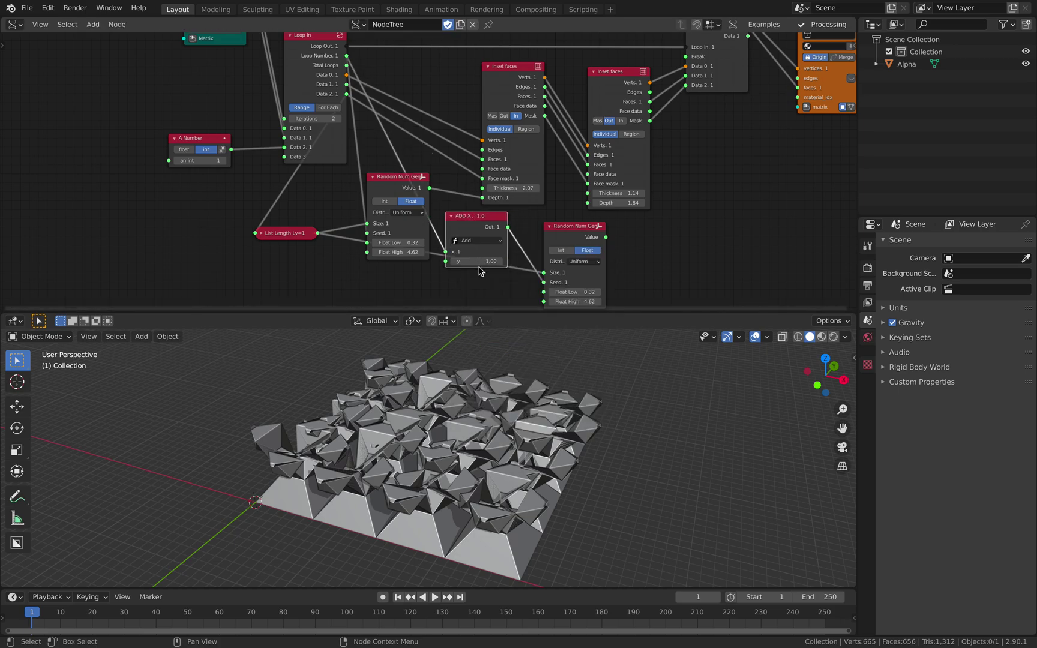
pyautogui.moveTo(479, 261); pyautogui.dragTo(501, 261)
pyautogui.moveTo(477, 223); pyautogui.dragTo(462, 242)
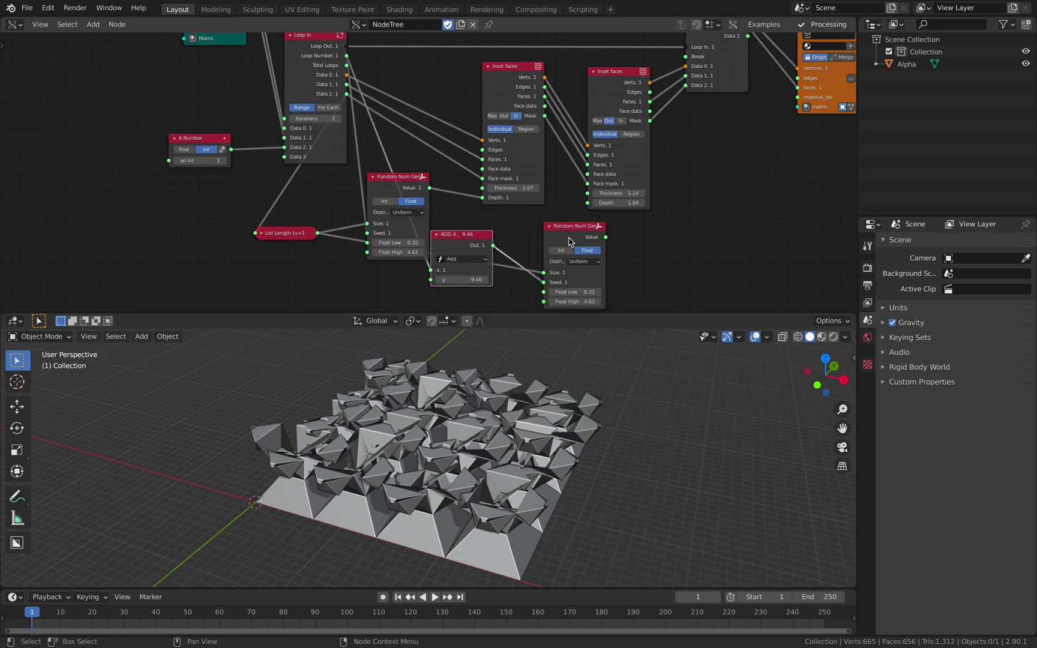
# Step: Connect the second Random Num Gen's Value to the second looped Inset faces' Depth
pyautogui.moveTo(569, 238); pyautogui.dragTo(574, 240)
pyautogui.moveTo(574, 230); pyautogui.dragTo(504, 215, button='middle')
pyautogui.moveTo(525, 215); pyautogui.dragTo(516, 193)
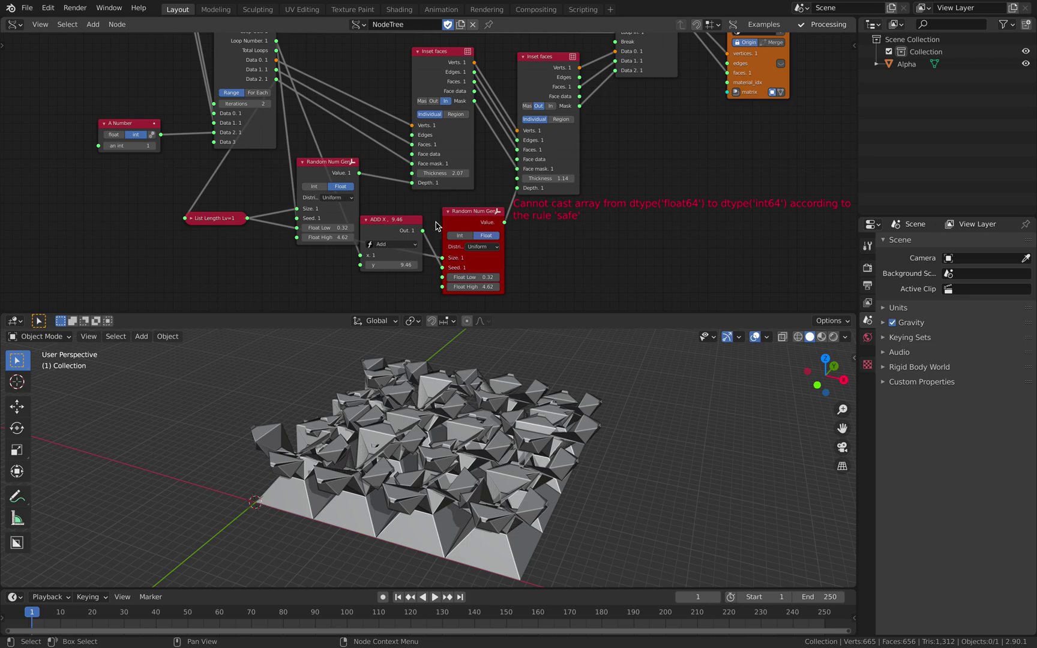
# Step: Collapse the Add math node and place it below the first Random Num Gen
pyautogui.moveTo(393, 228); pyautogui.dragTo(391, 250)
pyautogui.moveTo(458, 217); pyautogui.dragTo(454, 210)
pyautogui.moveTo(423, 236); pyautogui.dragTo(451, 198, button='middle')
pyautogui.scroll(2, 450, 198)
pyautogui.moveTo(426, 210); pyautogui.dragTo(322, 247)
pyautogui.click(349, 195)
# Step: Insert a Float to Int node between the Add node and the second Random Num Gen's Seed, and collapse it
pyautogui.hotkey('shift', 'a')
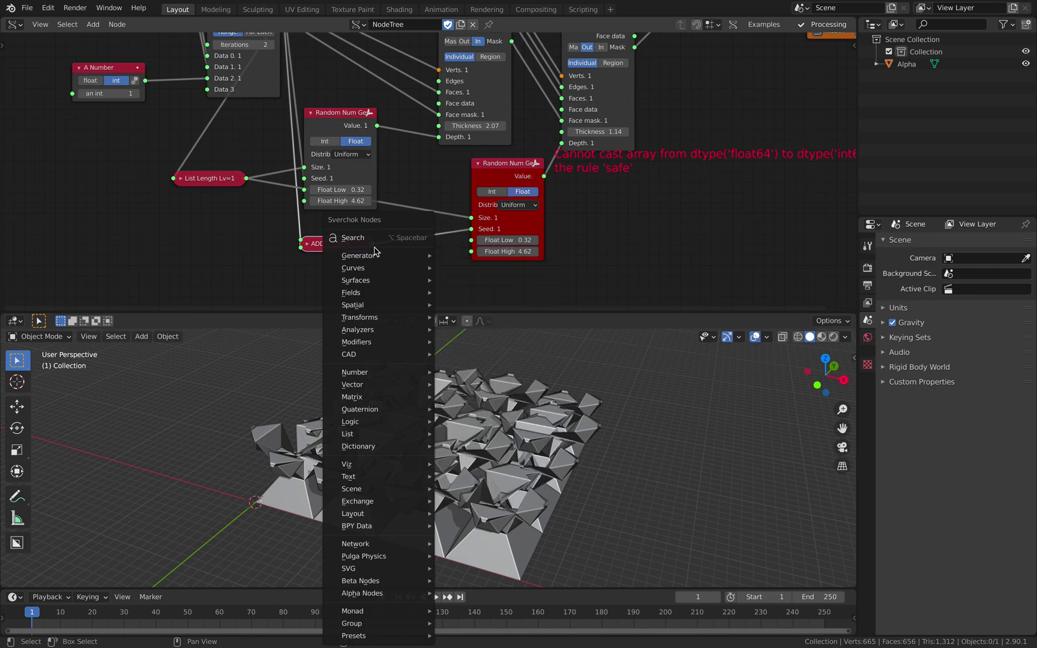
pyautogui.click(373, 240)
pyautogui.write('math')
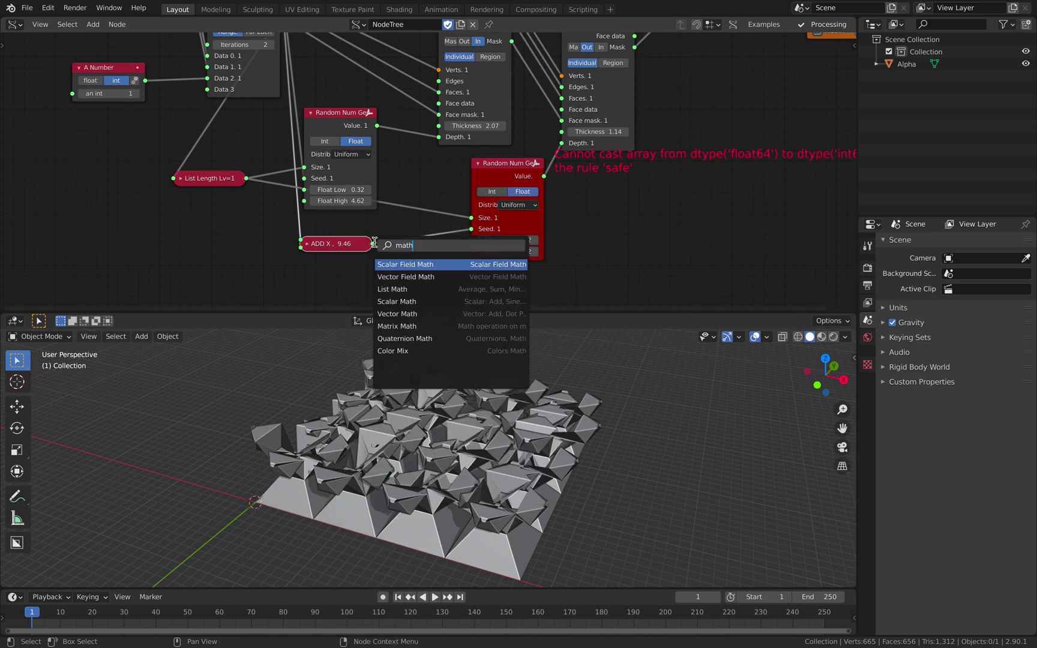
pyautogui.press('BackSpace')
pyautogui.press('BackSpace')
pyautogui.press('BackSpace')
pyautogui.press('BackSpace')
pyautogui.write('fl')
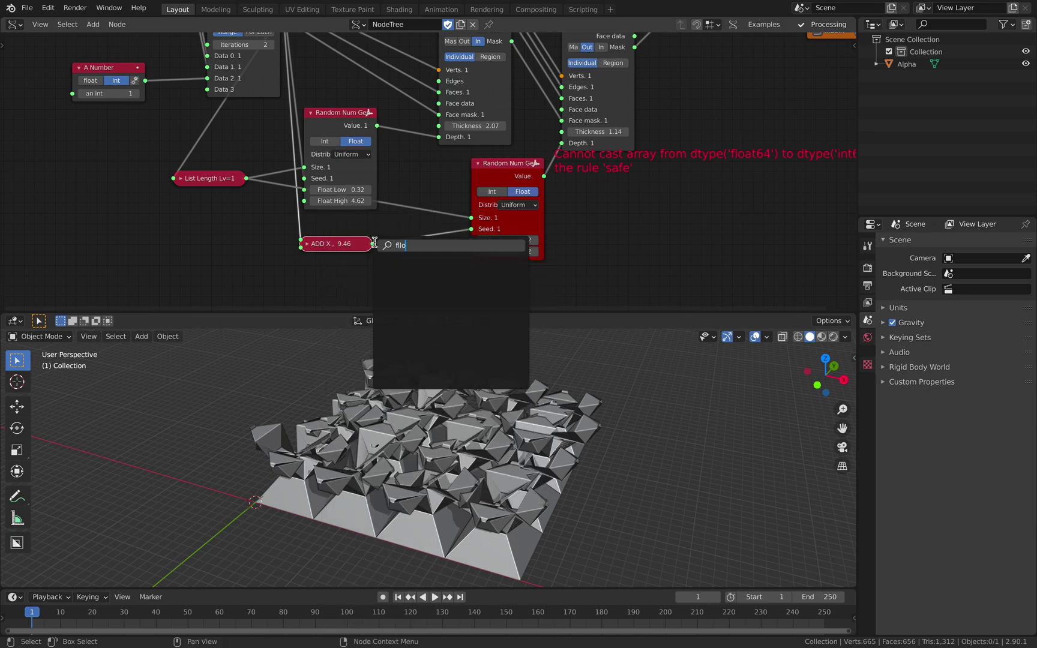
pyautogui.write('o')
pyautogui.click(408, 289)
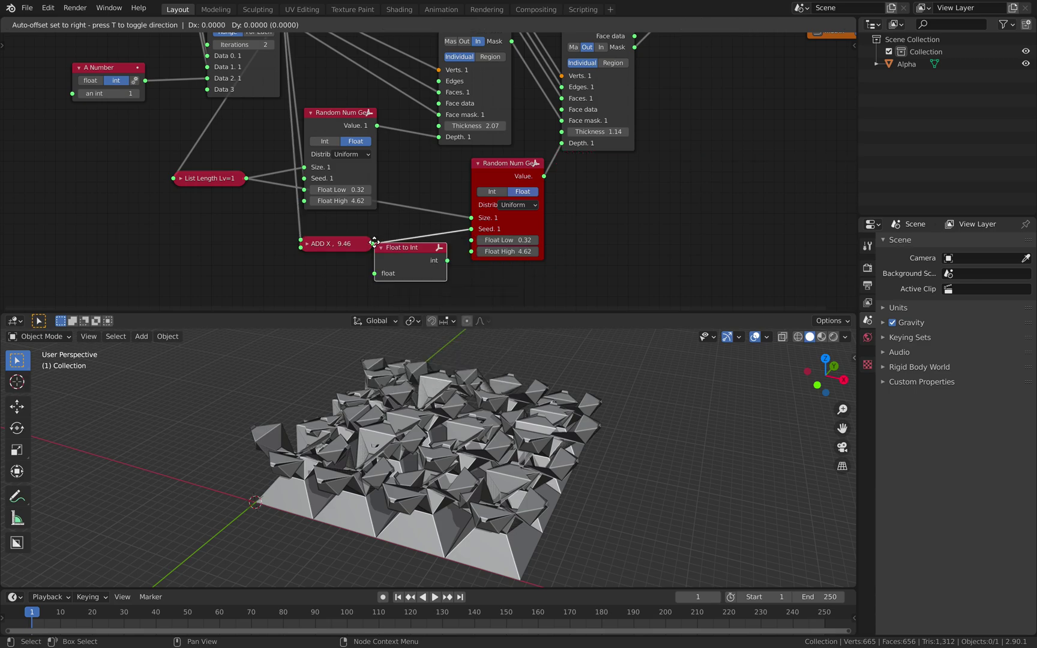
pyautogui.click(384, 231)
pyautogui.click(420, 232)
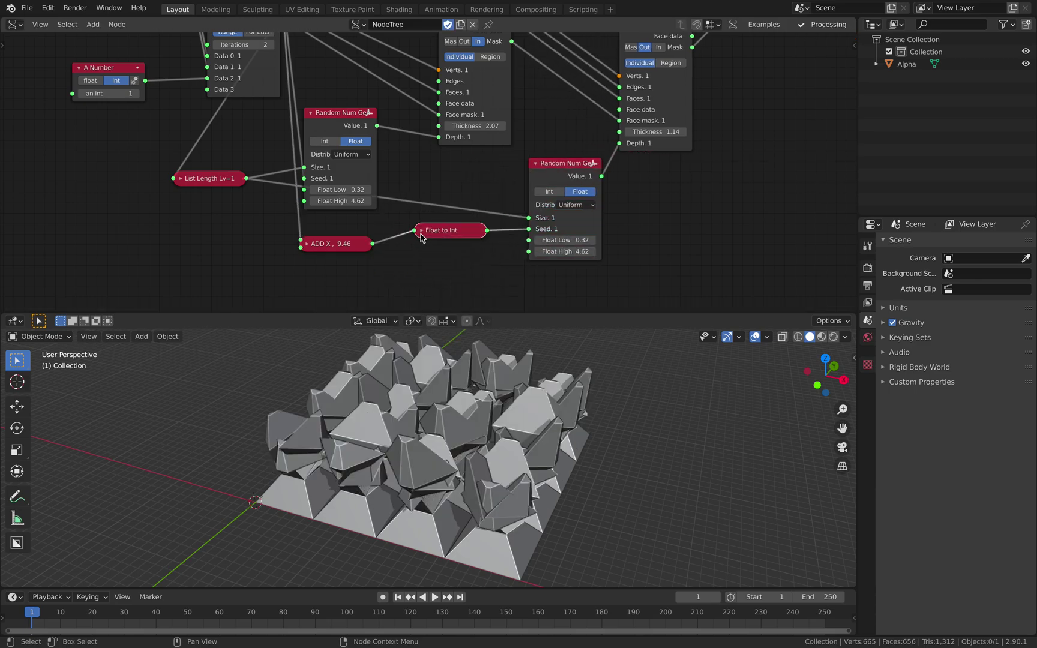
# Step: Space out the collapsed Float to Int and Add nodes below the random generators, and save the file
pyautogui.moveTo(438, 234); pyautogui.dragTo(442, 248)
pyautogui.moveTo(335, 244); pyautogui.dragTo(357, 239)
pyautogui.hotkey('ctrl', 's')
pyautogui.moveTo(460, 223); pyautogui.dragTo(442, 229, button='middle')
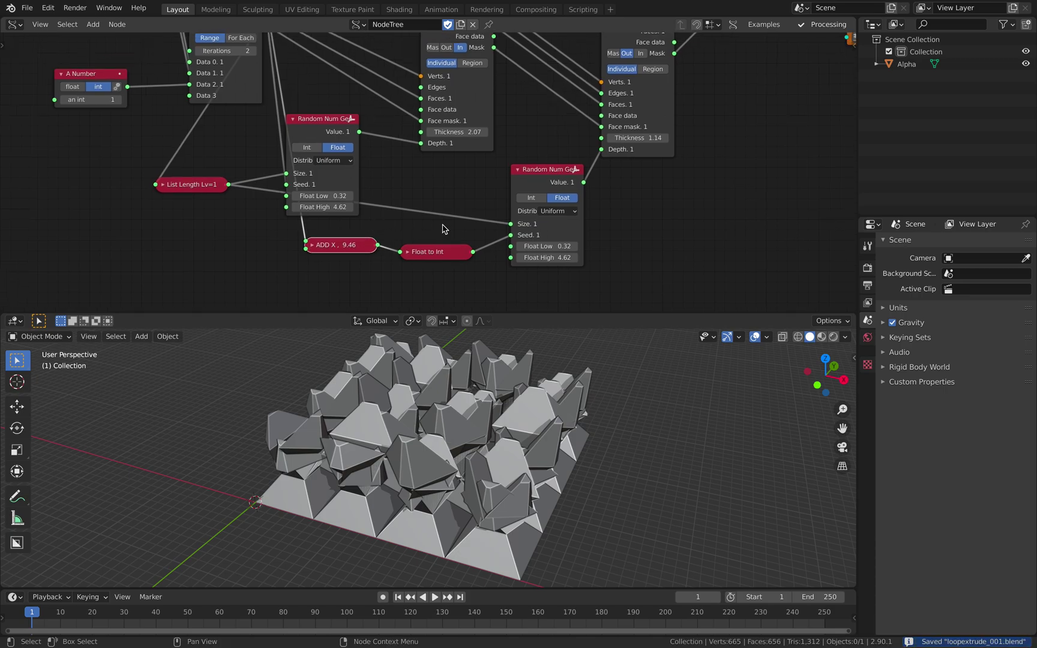
# Step: Expand the Add math node, set its y value to 21.04, and save the file
pyautogui.click(312, 245)
pyautogui.moveTo(340, 298); pyautogui.dragTo(397, 297)
pyautogui.moveTo(484, 439); pyautogui.dragTo(535, 456, button='middle')
pyautogui.hotkey('ctrl', 's')
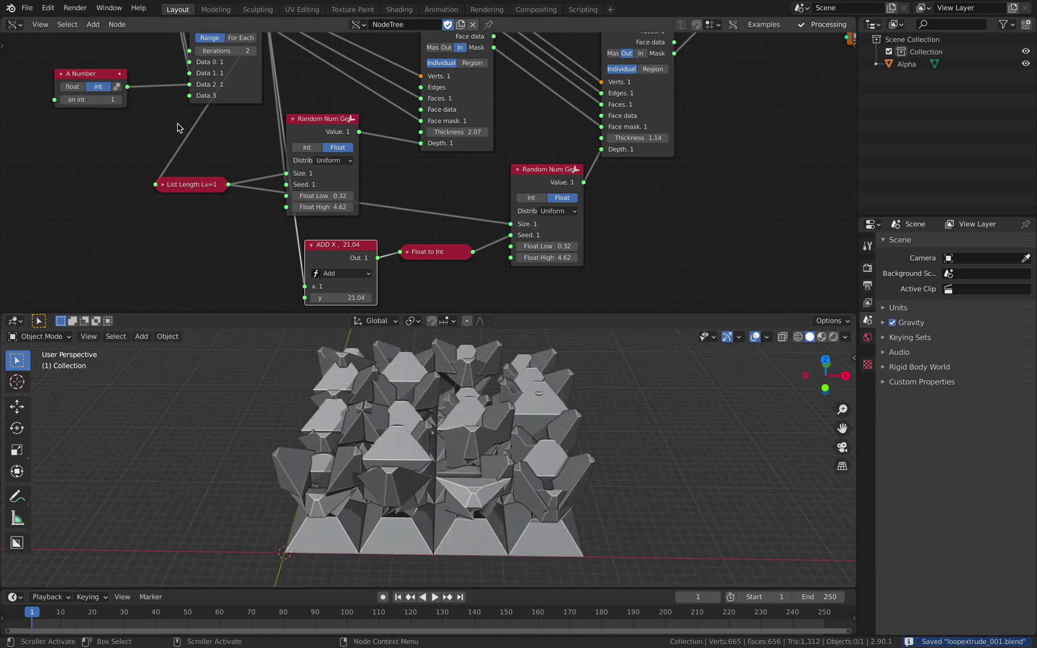
# Step: Feed the first Random Num Gen's Value into the first looped Inset faces' Thickness instead of Depth, and set its Depth to 3.66
pyautogui.scroll(-5, 178, 128)
pyautogui.scroll(4, 220, 94)
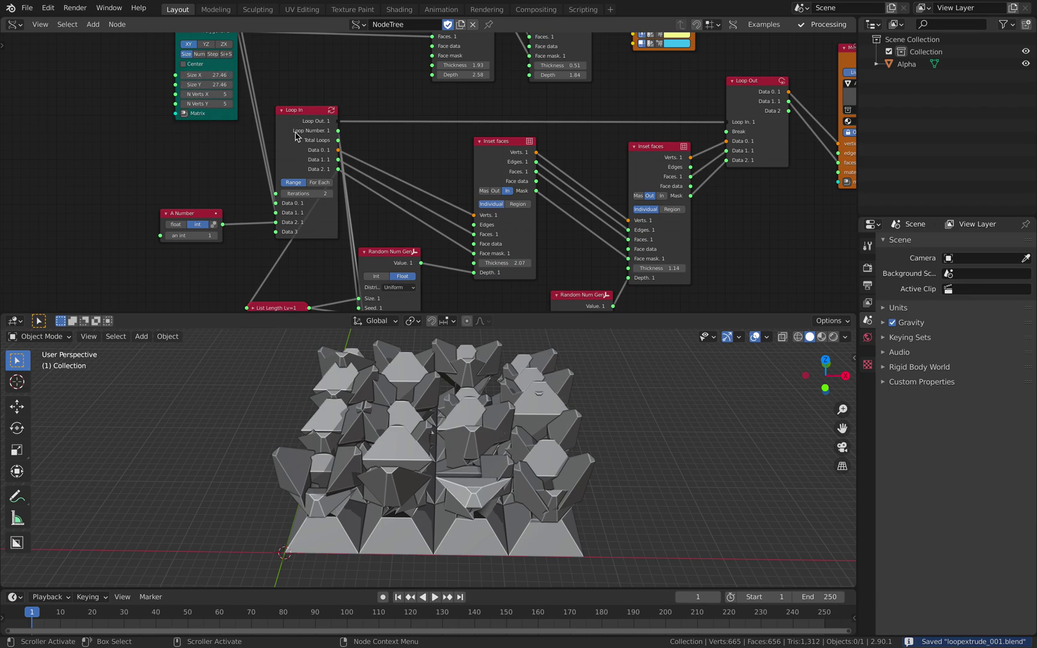
pyautogui.moveTo(503, 262)
pyautogui.mouseDown()
pyautogui.moveTo(483, 263)
pyautogui.moveTo(507, 263)
pyautogui.mouseUp()
pyautogui.moveTo(467, 264); pyautogui.dragTo(475, 200, button='middle')
pyautogui.scroll(2, 474, 200)
pyautogui.moveTo(482, 211); pyautogui.dragTo(529, 210)
# Step: Set the second looped Inset faces' Thickness to 0.30, fine-tune the random values feeding its Depth, and save the file
pyautogui.moveTo(690, 208); pyautogui.dragTo(614, 168, button='middle')
pyautogui.moveTo(614, 168); pyautogui.dragTo(579, 168)
pyautogui.moveTo(529, 274)
pyautogui.mouseDown()
pyautogui.moveTo(503, 285)
pyautogui.moveTo(520, 285)
pyautogui.mouseUp()
pyautogui.moveTo(446, 268); pyautogui.dragTo(448, 206, button='middle')
pyautogui.moveTo(349, 263); pyautogui.dragTo(345, 268)
pyautogui.moveTo(441, 425); pyautogui.dragTo(464, 434, button='middle')
pyautogui.hotkey('ctrl', 's')
# Step: Move the Plane node away from the Loop In node to free space between them
pyautogui.scroll(-2, 480, 210)
pyautogui.moveTo(252, 163); pyautogui.dragTo(393, 290, button='middle')
pyautogui.moveTo(267, 135); pyautogui.dragTo(343, 249, button='middle')
pyautogui.moveTo(351, 126); pyautogui.dragTo(227, 126)
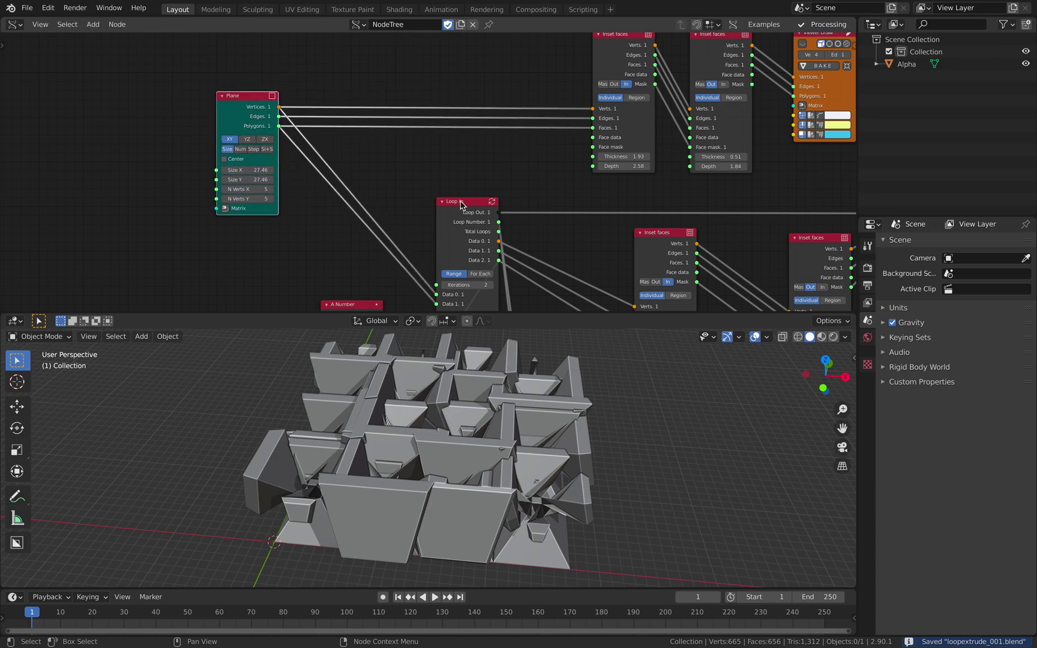
pyautogui.moveTo(461, 201); pyautogui.dragTo(455, 193)
pyautogui.moveTo(444, 141); pyautogui.dragTo(358, 139, button='middle')
pyautogui.scroll(-1, 474, 90)
pyautogui.moveTo(301, 115); pyautogui.dragTo(336, 99, button='middle')
pyautogui.moveTo(203, 81); pyautogui.dragTo(154, 83)
pyautogui.moveTo(423, 279); pyautogui.dragTo(443, 222, button='middle')
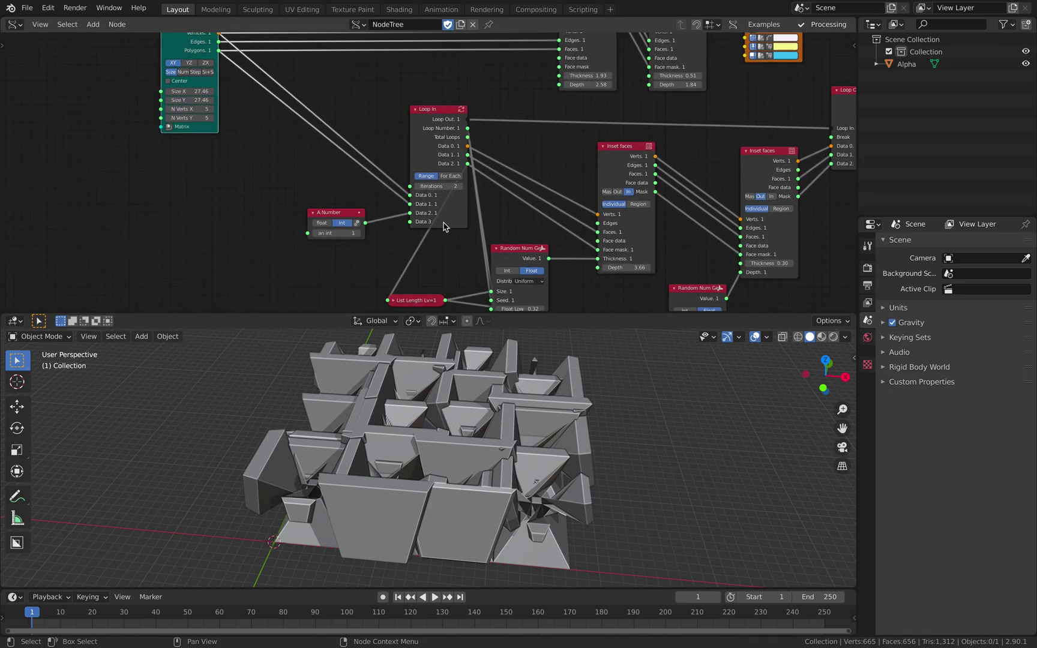
# Step: Add an IcoSphere generator node and place it below the Plane node
pyautogui.hotkey('alt', 'space')
pyautogui.write('ico')
pyautogui.press('Return')
pyautogui.click(206, 159)
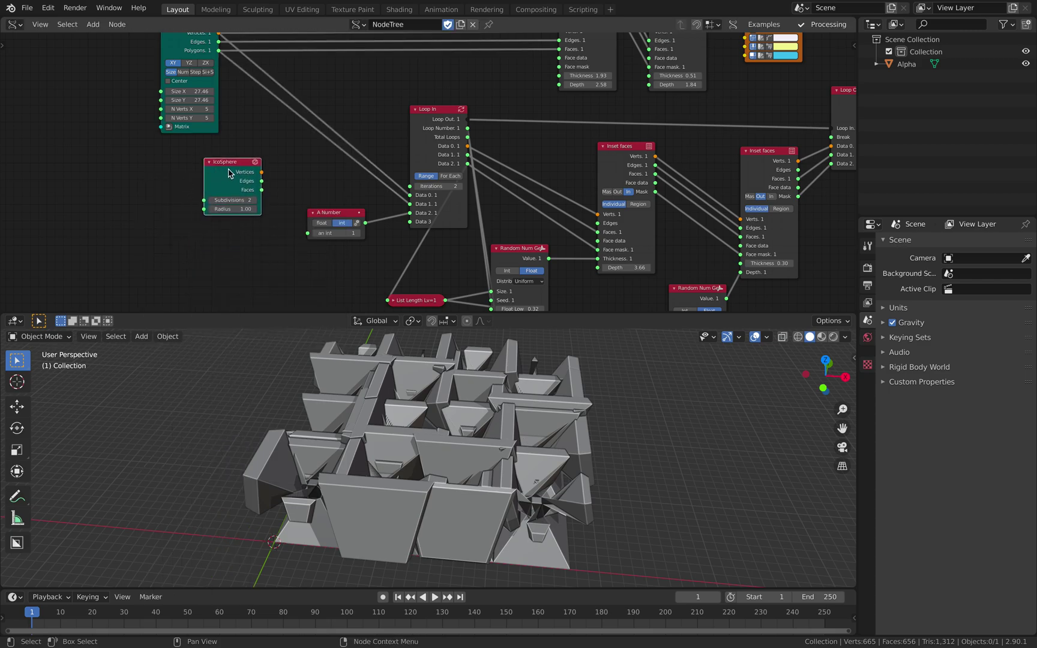
# Step: Connect the IcoSphere's Vertices to Loop In's Data 0 and its Faces to Data 1, replacing the Plane inputs
pyautogui.click(426, 113)
pyautogui.moveTo(262, 172); pyautogui.dragTo(410, 195)
pyautogui.moveTo(261, 190); pyautogui.dragTo(414, 205)
# Step: Set the IcoSphere's radius to 35.26 and inspect the extruded sphere from another angle
pyautogui.moveTo(428, 438); pyautogui.dragTo(489, 393, button='middle')
pyautogui.moveTo(229, 206); pyautogui.dragTo(321, 283)
pyautogui.moveTo(474, 418); pyautogui.dragTo(482, 420, button='middle')
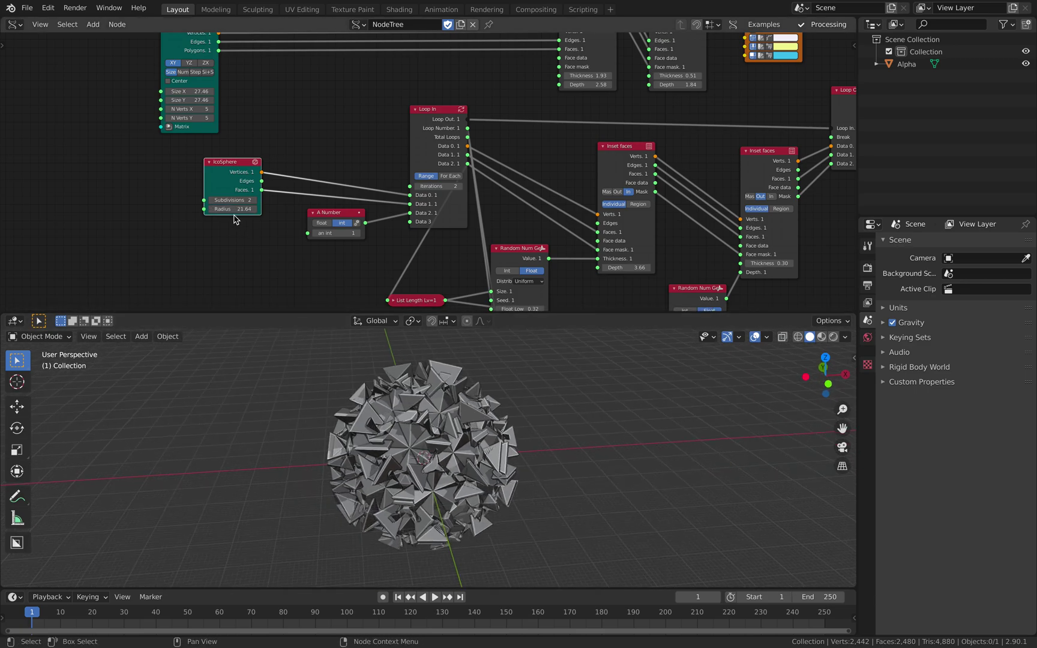
pyautogui.moveTo(233, 209); pyautogui.dragTo(301, 209)
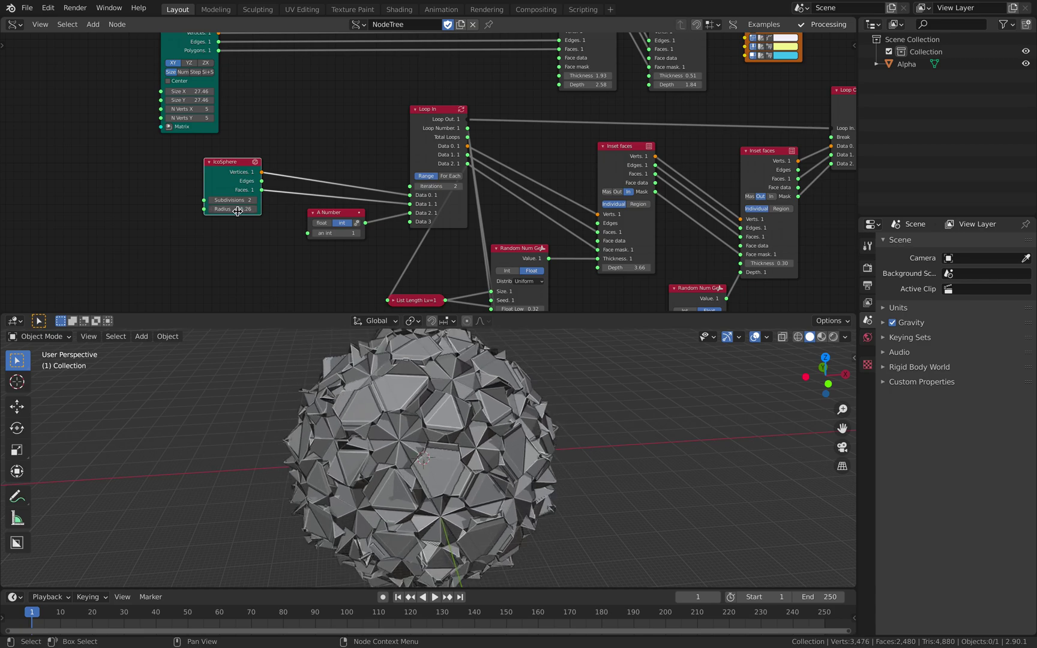
pyautogui.moveTo(501, 430); pyautogui.dragTo(503, 387, button='middle')
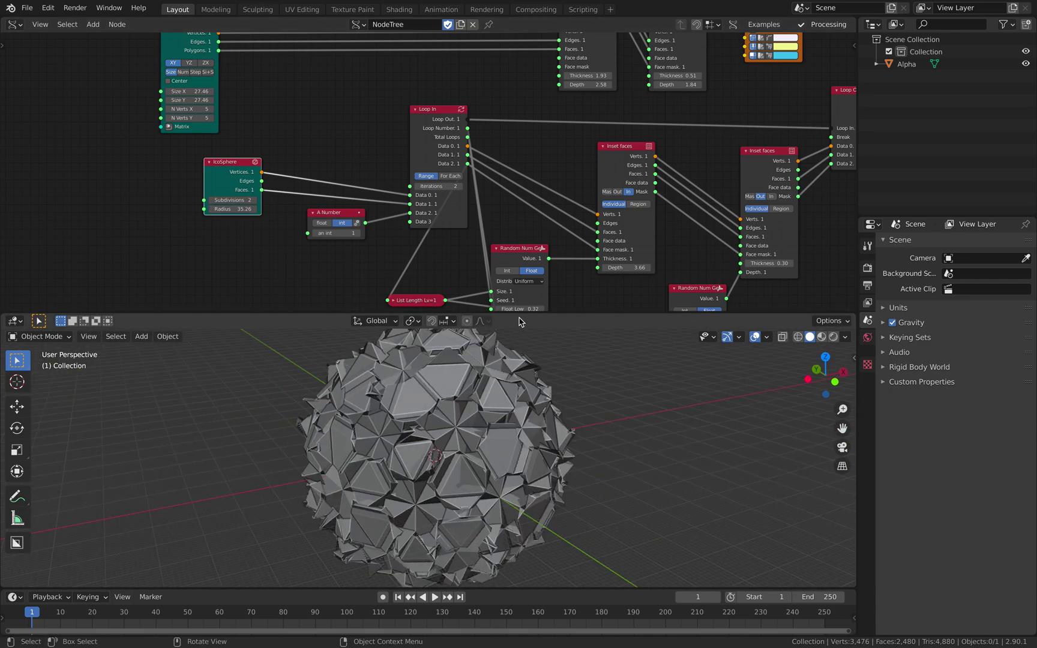
# Step: Enlarge the 3D viewport to show the whole sphere, and save the file
pyautogui.moveTo(515, 313); pyautogui.dragTo(521, 204)
pyautogui.moveTo(556, 280); pyautogui.dragTo(561, 327, button='middle')
pyautogui.hotkey('ctrl', 's')
# Step: Try more loop iterations on the Loop In node and settle on 3 iterations
pyautogui.moveTo(728, 198); pyautogui.dragTo(498, 102, button='middle')
pyautogui.moveTo(315, 62); pyautogui.dragTo(353, 147, button='middle')
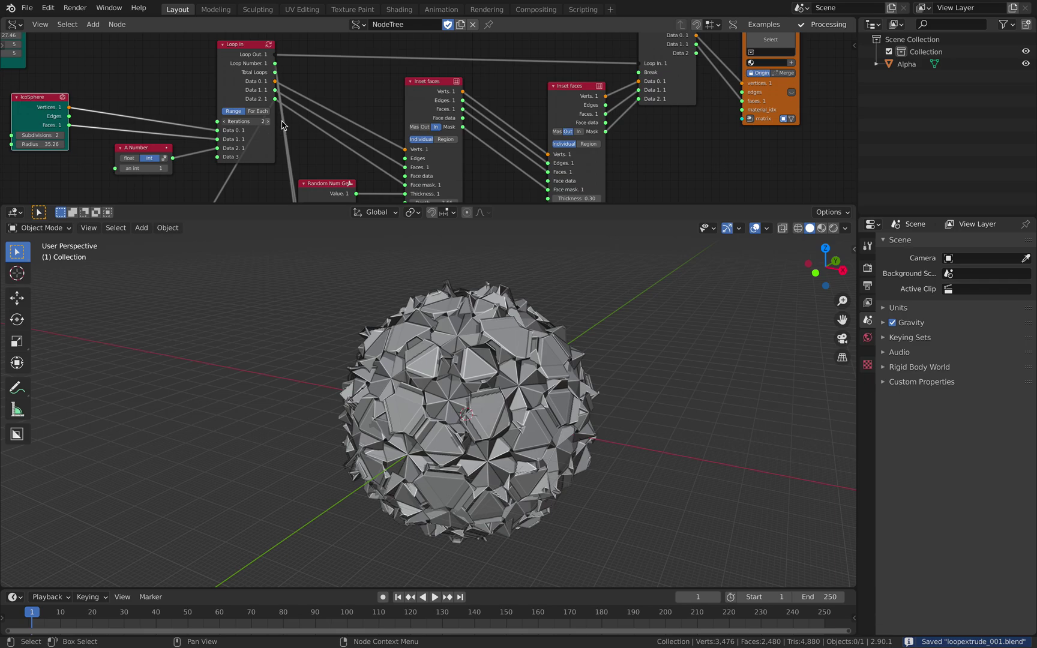
pyautogui.click(267, 121)
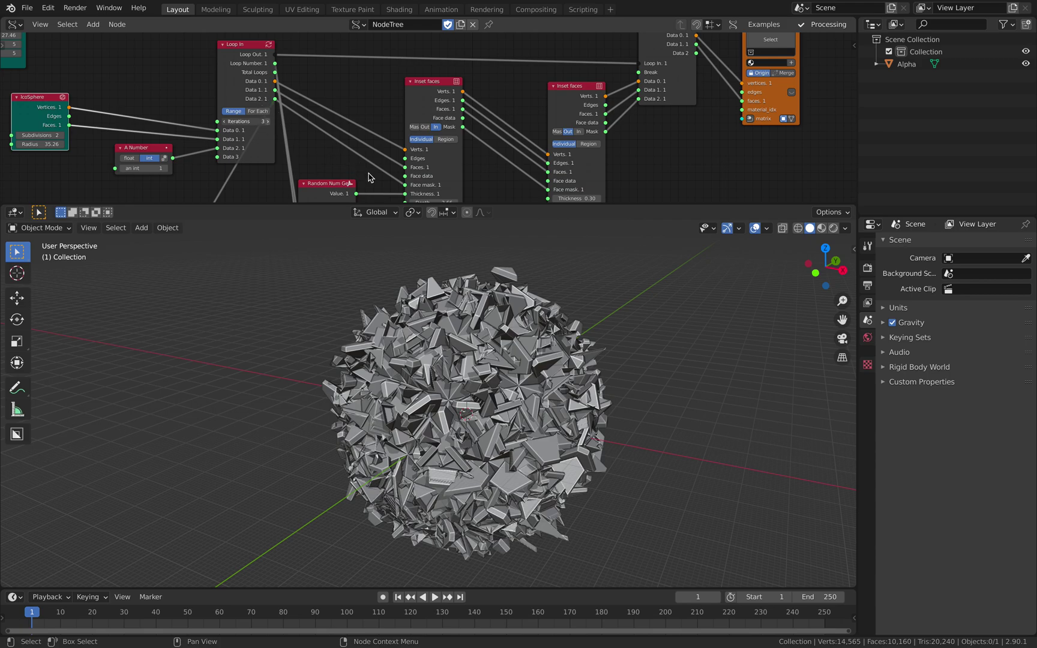
pyautogui.moveTo(588, 336); pyautogui.dragTo(638, 344, button='middle')
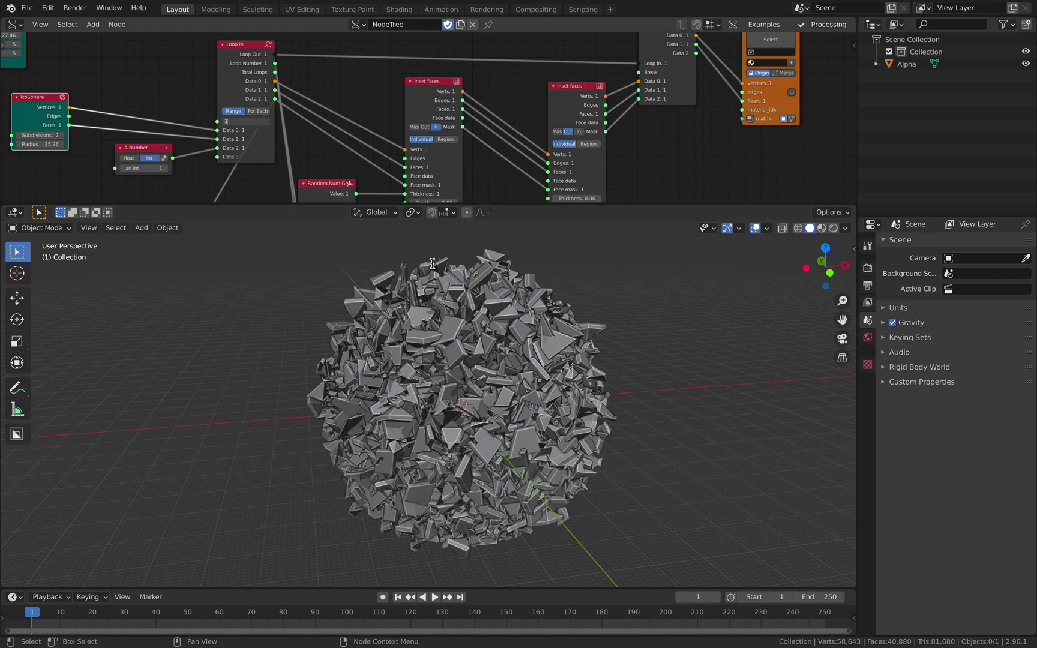
pyautogui.press('Return')
# Step: Enlarge the node editor and nudge the Loop In and Loop Out nodes to tidy the layout
pyautogui.moveTo(474, 411); pyautogui.dragTo(488, 235, button='middle')
pyautogui.scroll(-3, 503, 187)
pyautogui.moveTo(589, 210); pyautogui.dragTo(590, 300)
pyautogui.scroll(-2, 521, 208)
pyautogui.scroll(3, 528, 189)
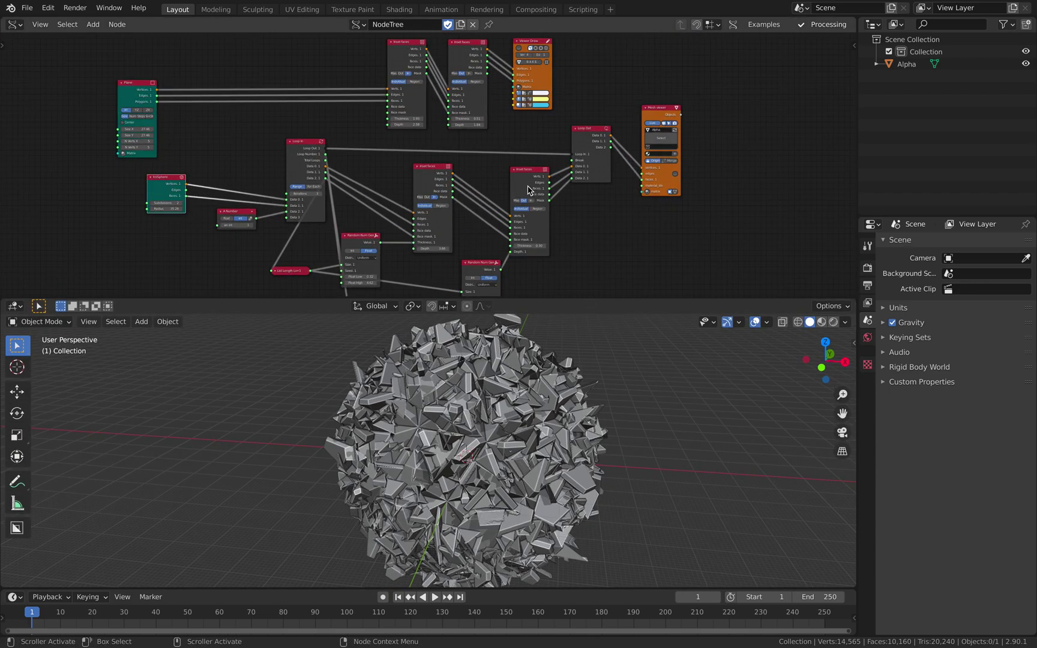
pyautogui.scroll(2, 528, 190)
pyautogui.moveTo(264, 145); pyautogui.dragTo(261, 137)
pyautogui.scroll(2, 447, 150)
pyautogui.moveTo(671, 121); pyautogui.dragTo(662, 122)
pyautogui.scroll(-3, 609, 132)
# Step: Switch to the browser, look through the beginning of the "Loop in out nodes" pull request, and return to Blender
pyautogui.hotkey('ctrl', 'Right')
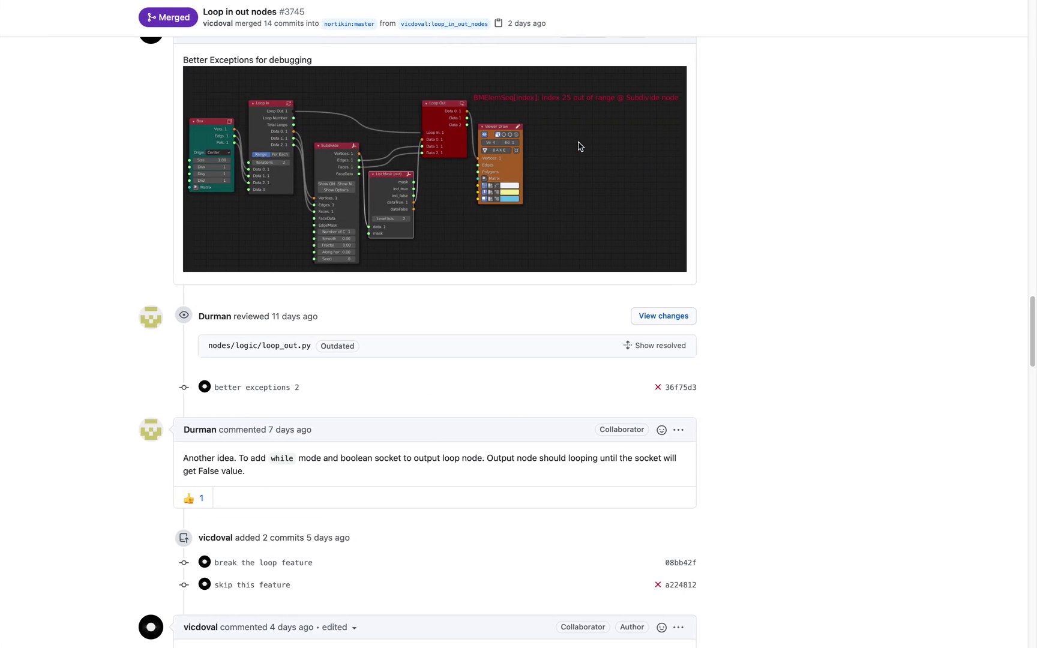
pyautogui.scroll(20, 735, 225)
pyautogui.scroll(15, 740, 239)
pyautogui.scroll(-5, 731, 195)
pyautogui.scroll(5, 723, 219)
pyautogui.scroll(-5, 667, 211)
pyautogui.hotkey('ctrl', 'Left')
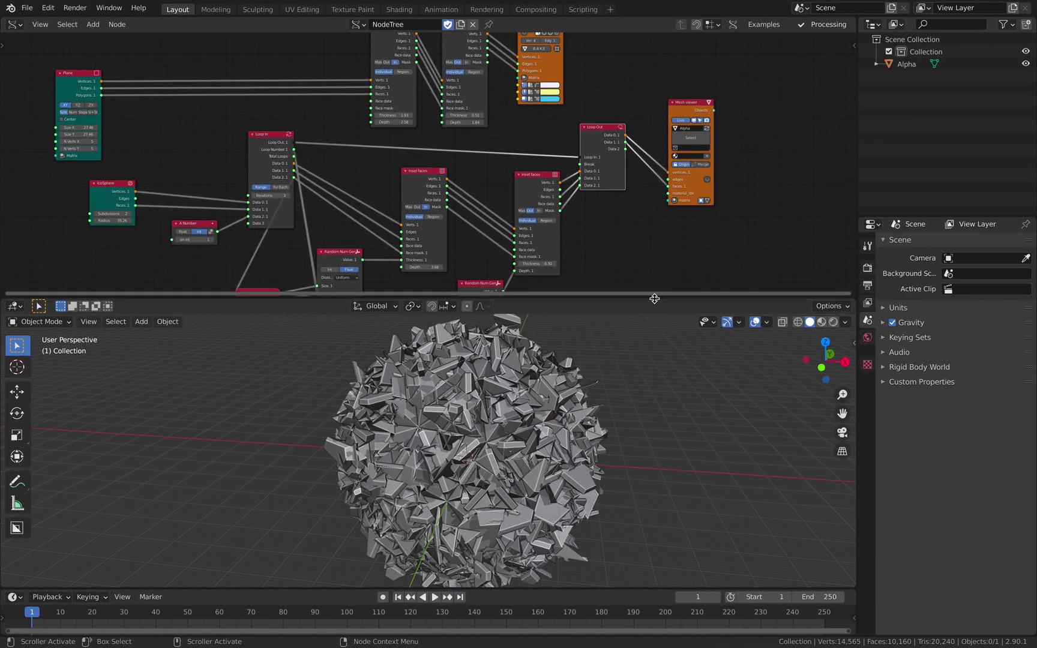
# Step: Enlarge the node editor further and bring the entire node tree into view
pyautogui.moveTo(654, 299); pyautogui.dragTo(664, 342)
pyautogui.moveTo(644, 288); pyautogui.dragTo(639, 240, button='middle')
pyautogui.scroll(-2, 655, 276)
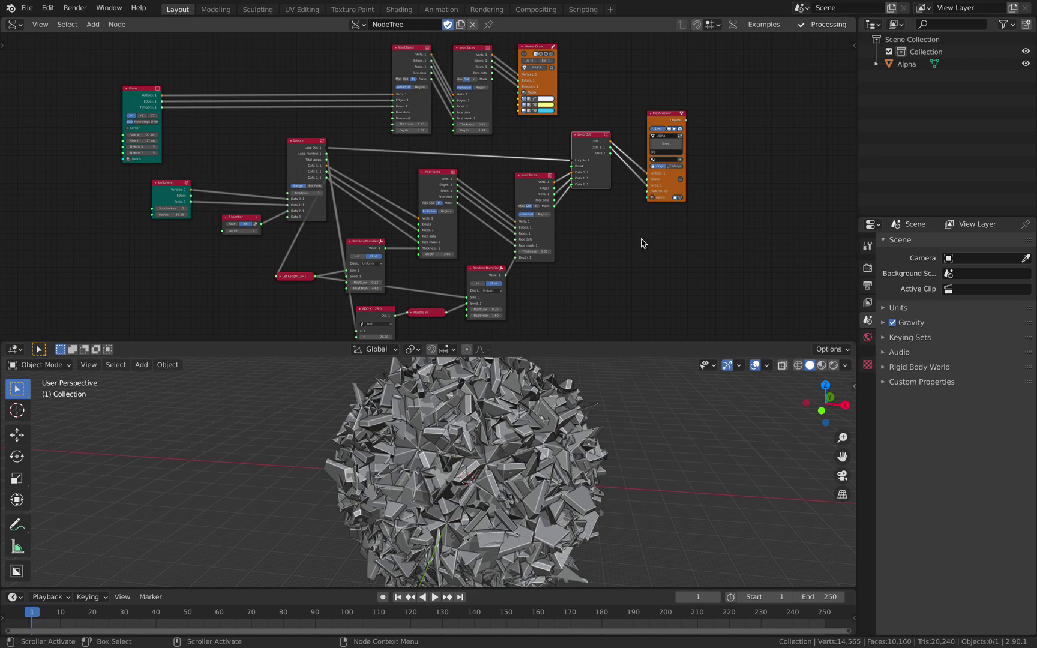